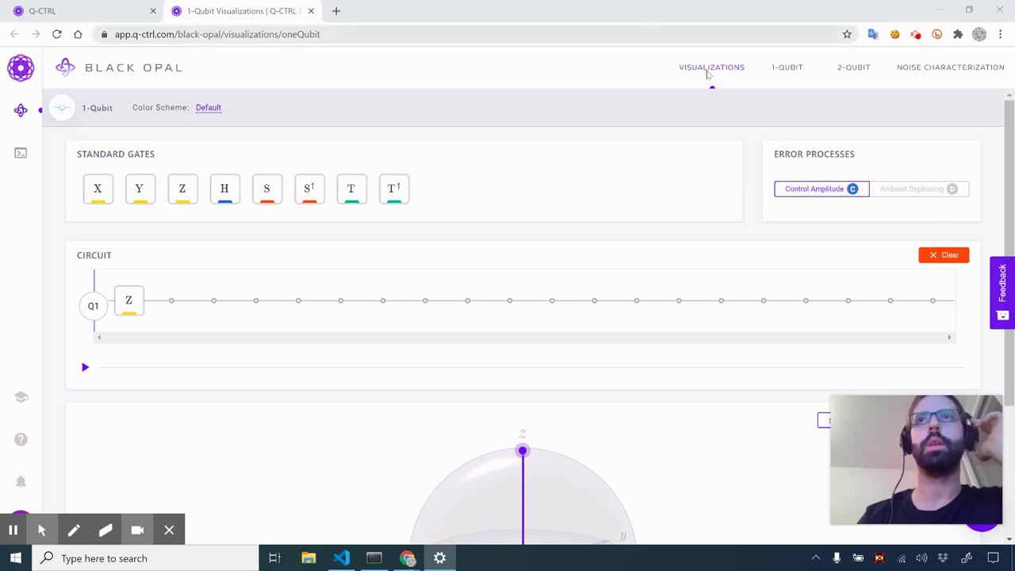
Open the 2-Qubit visualization of Black Opal.
mouse_move(712, 70)
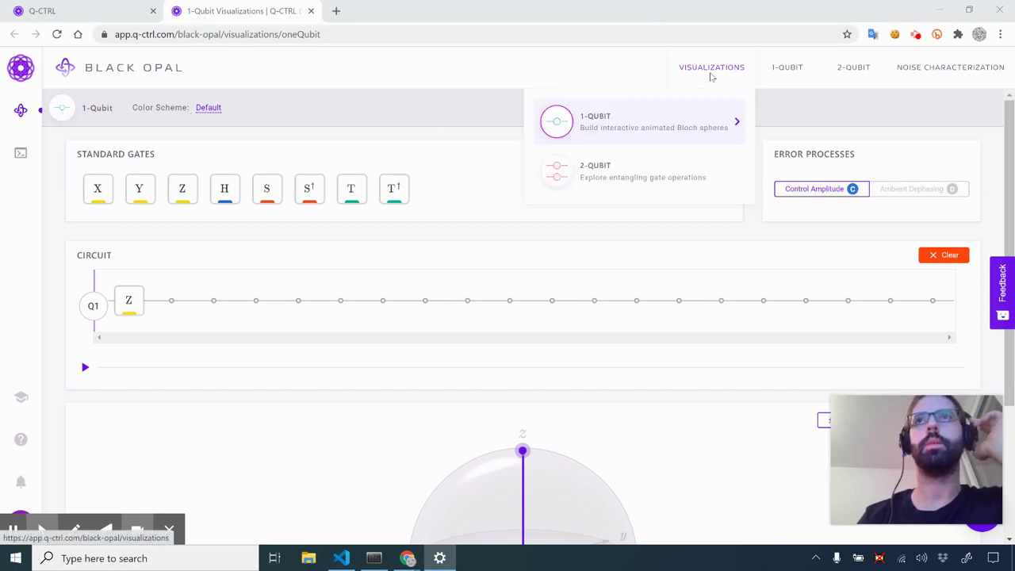
click(620, 178)
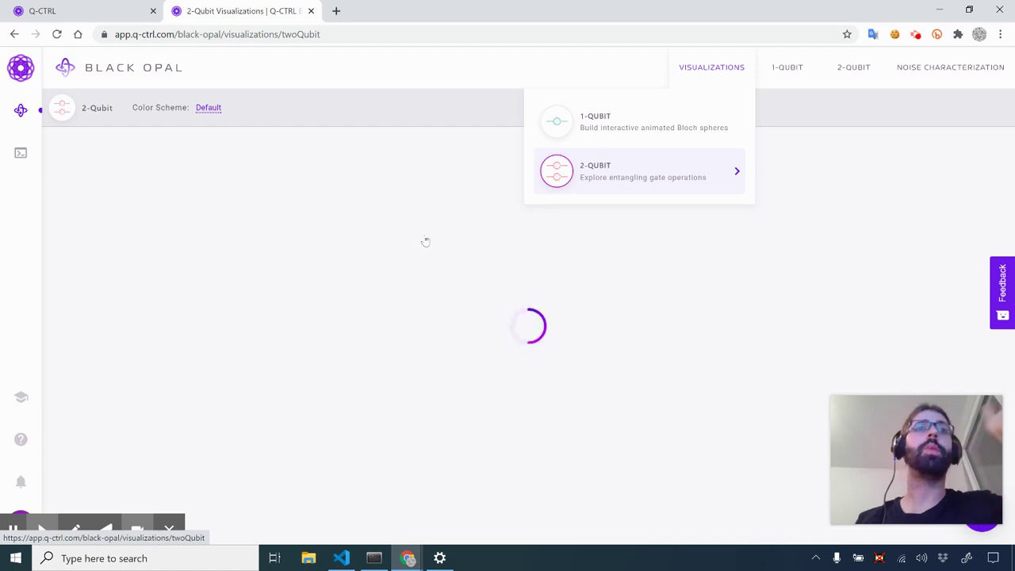
Open Twitter in a new browser tab and search it for "VQT".
click(337, 11)
text(tw)
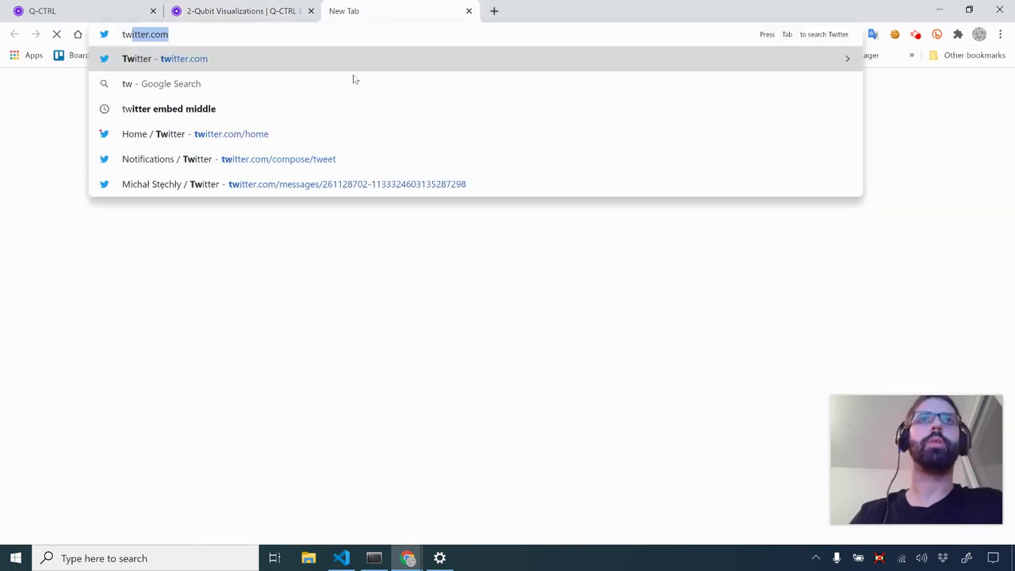
key(Return)
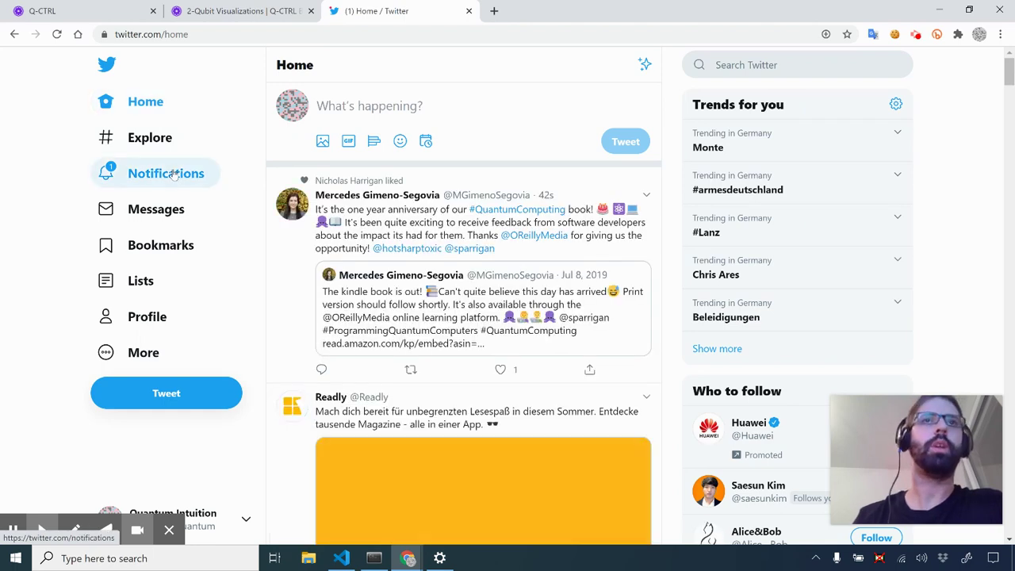
click(730, 65)
text(vq)
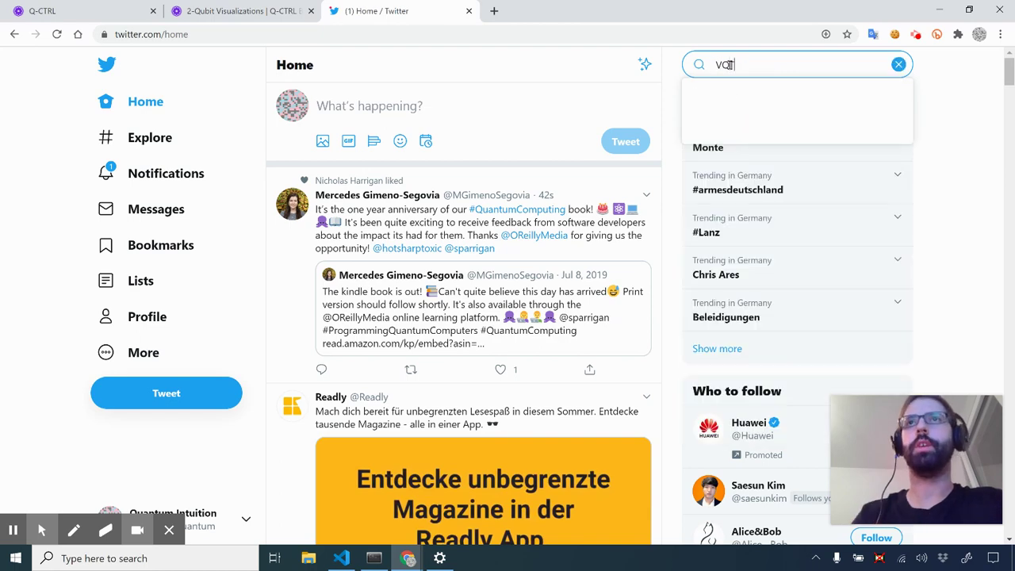
text(t)
key(Return)
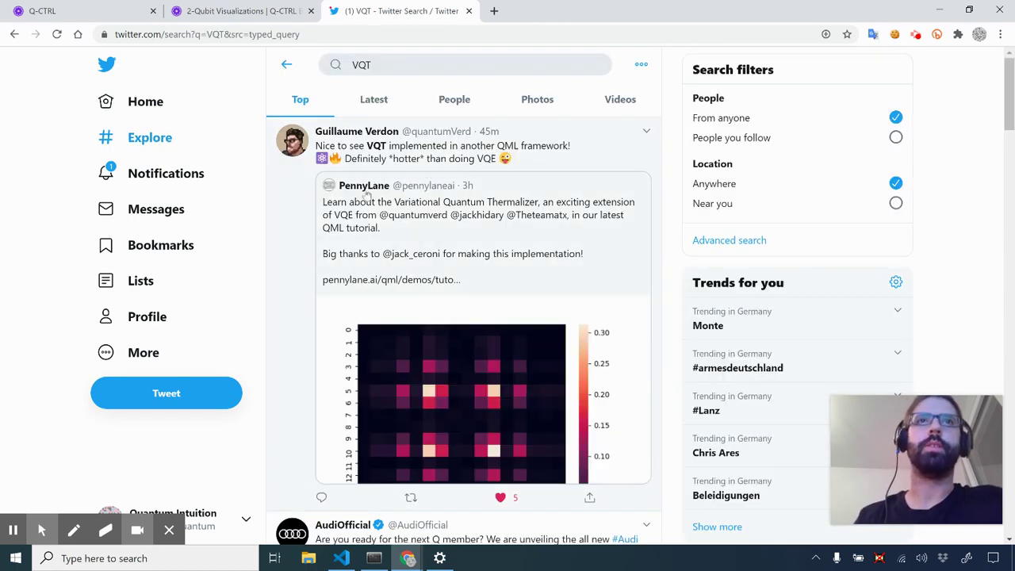
scroll(455, 241, down, 2)
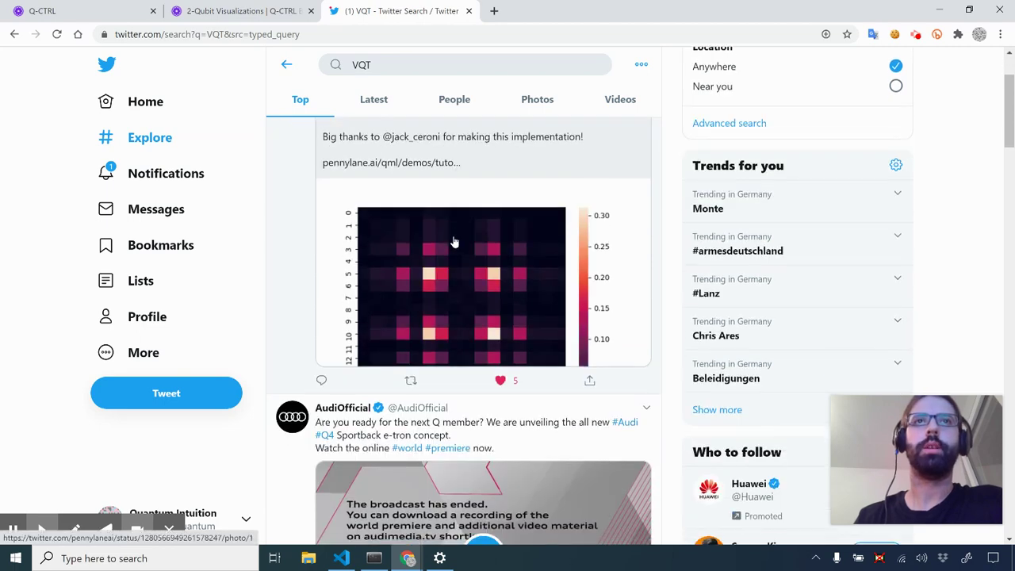
scroll(455, 240, up, 2)
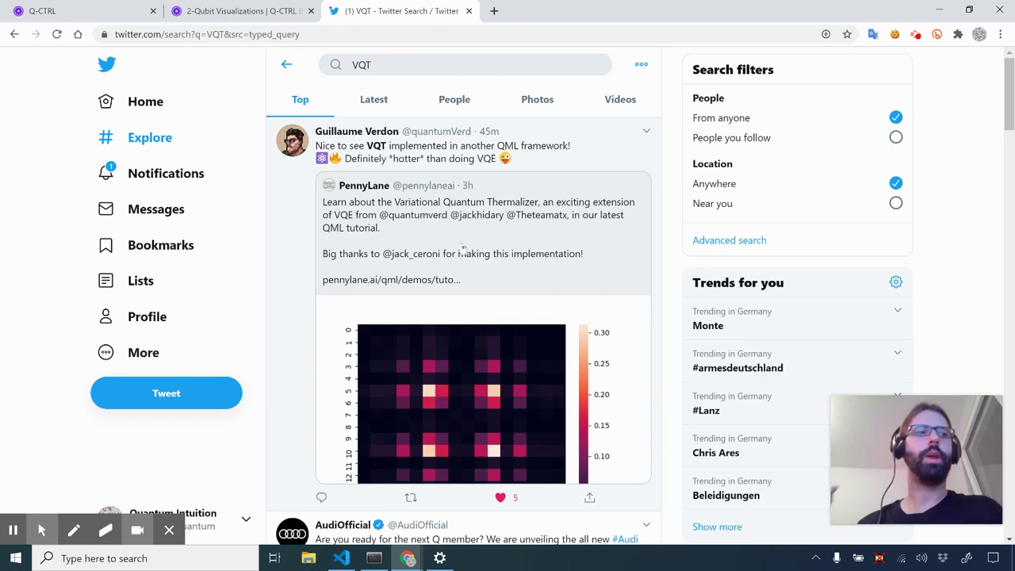
click(268, 11)
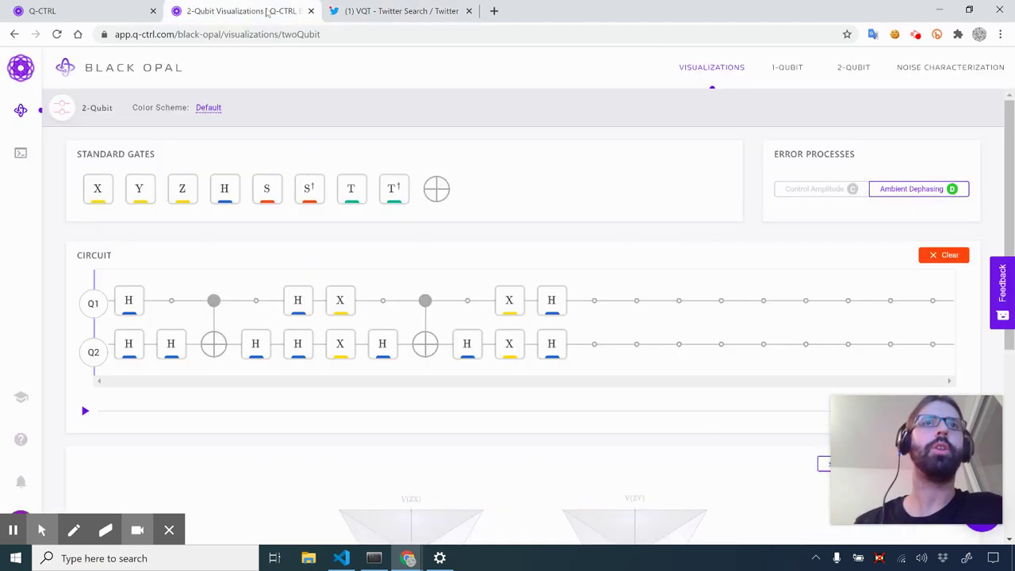
click(379, 13)
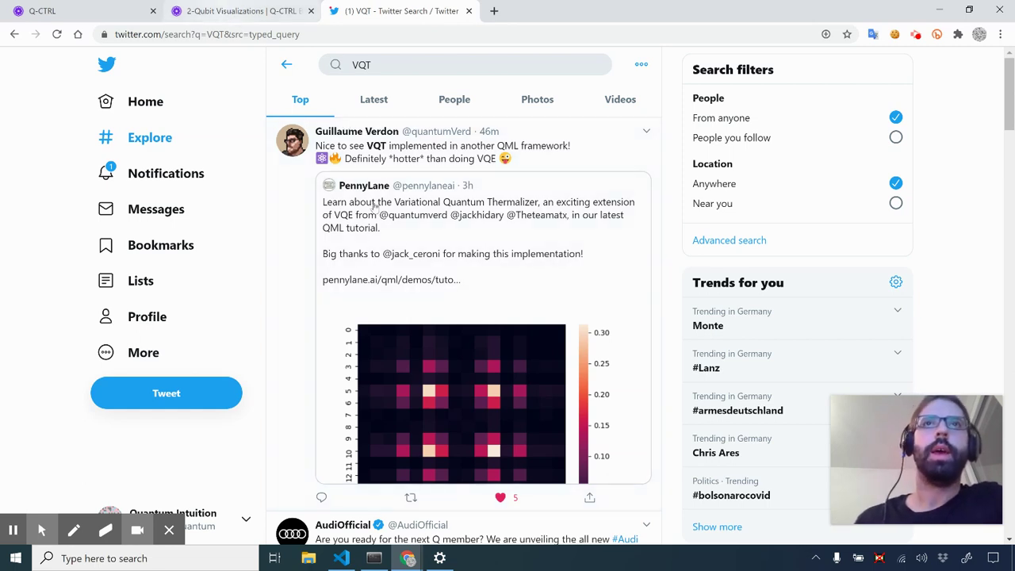
click(238, 12)
click(396, 12)
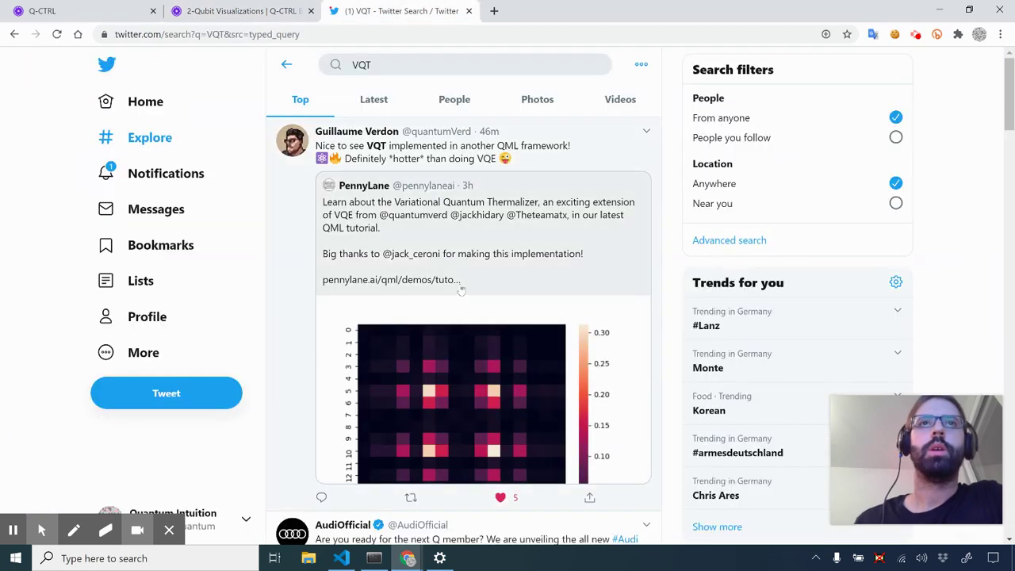
Open the pennylane.ai tutorial linked in the PennyLane tweet about the Variational Quantum Thermalizer and skim its section The Idea.
scroll(460, 290, down, 1)
scroll(460, 289, down, 2)
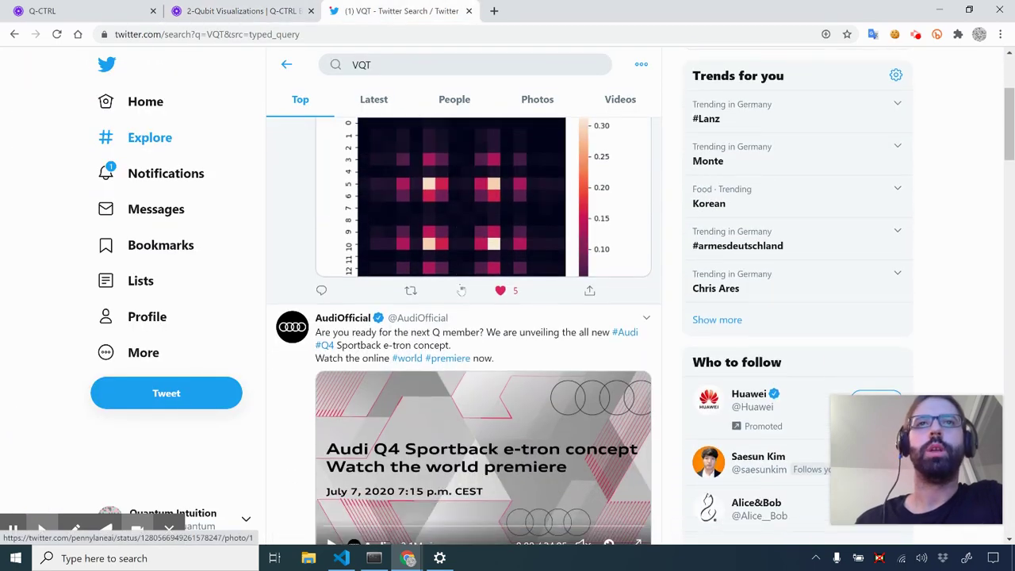
scroll(460, 290, up, 3)
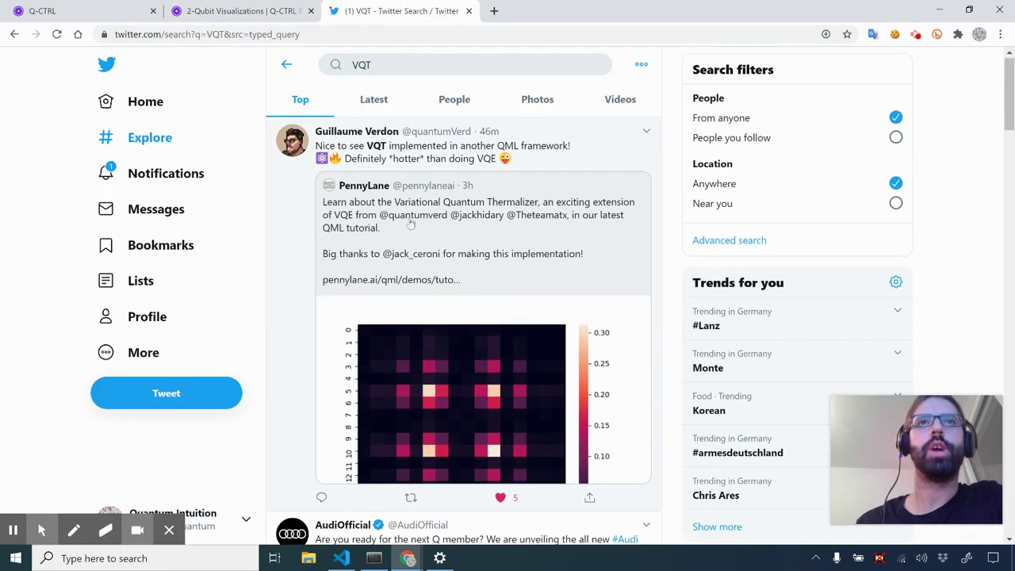
click(412, 284)
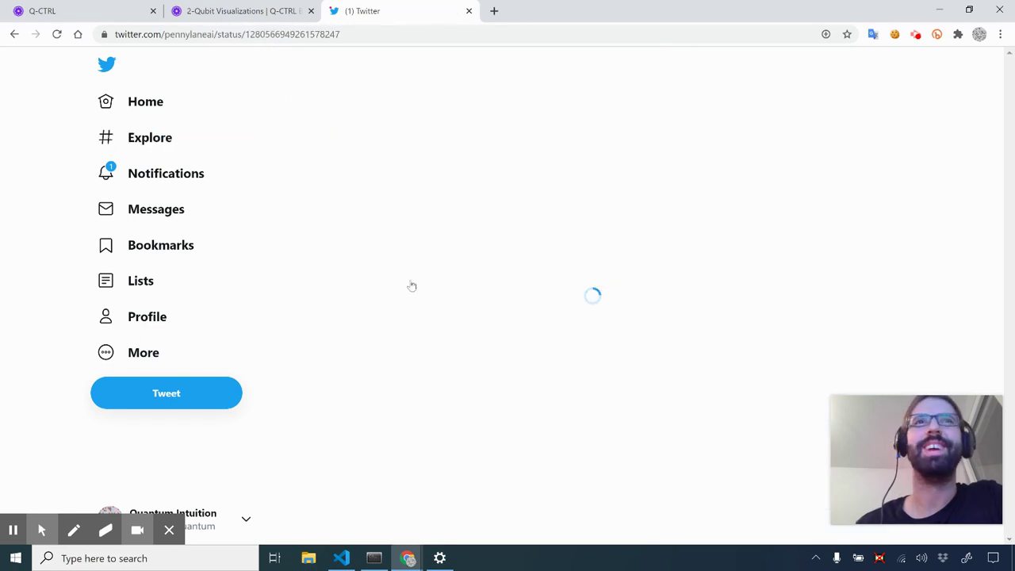
click(387, 287)
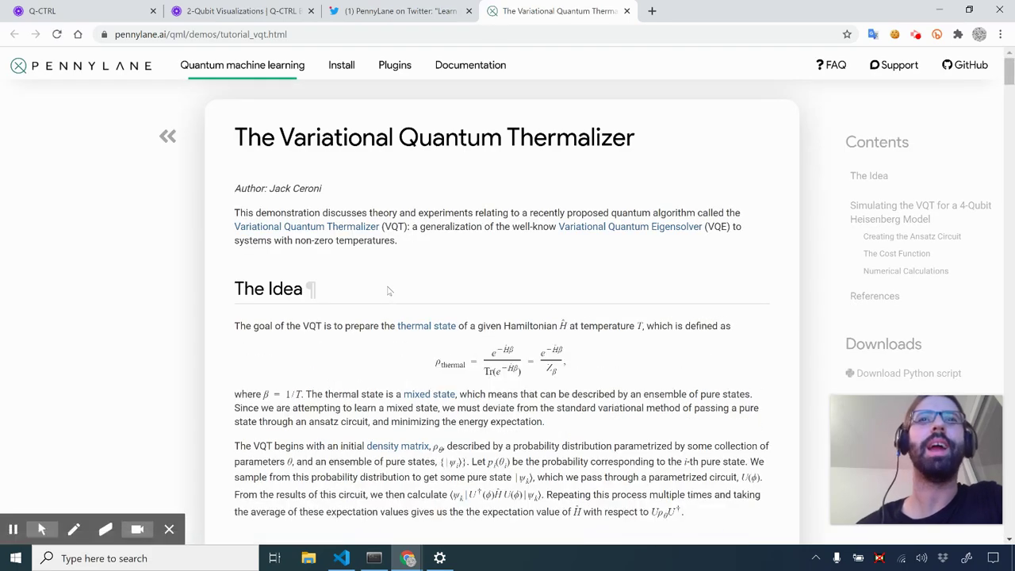
scroll(389, 290, down, 6)
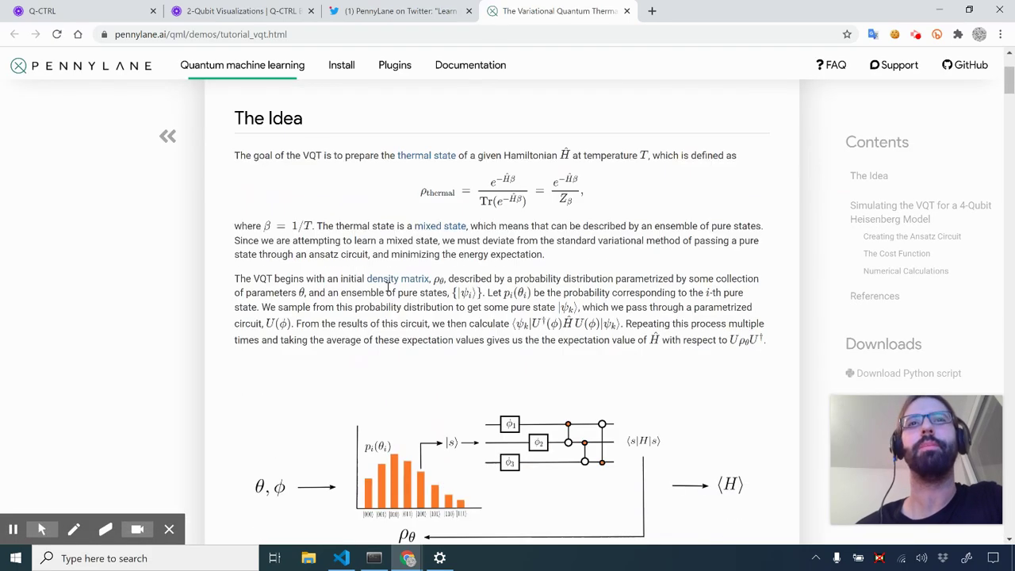
scroll(388, 288, down, 4)
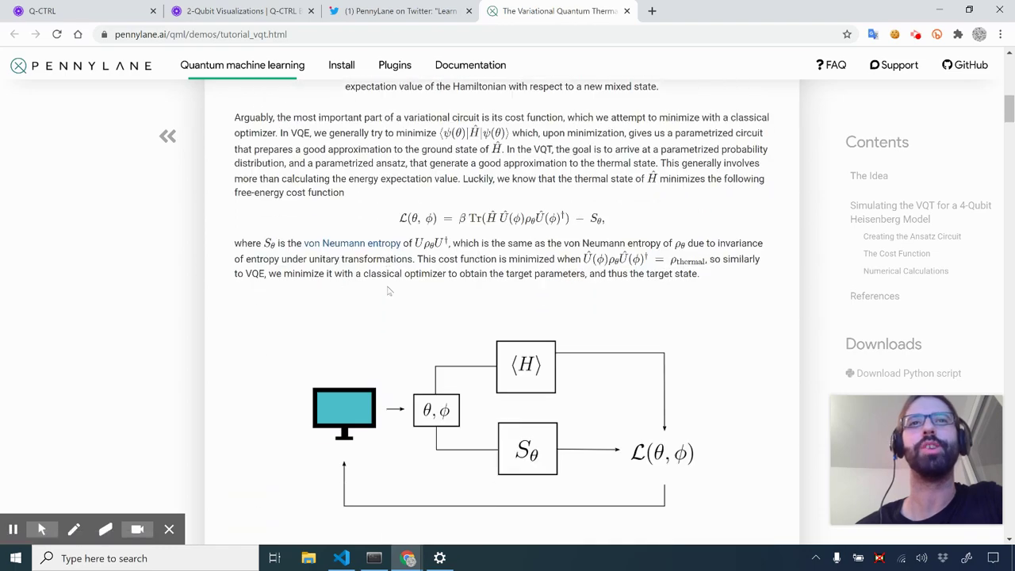
scroll(388, 291, up, 8)
scroll(389, 291, up, 2)
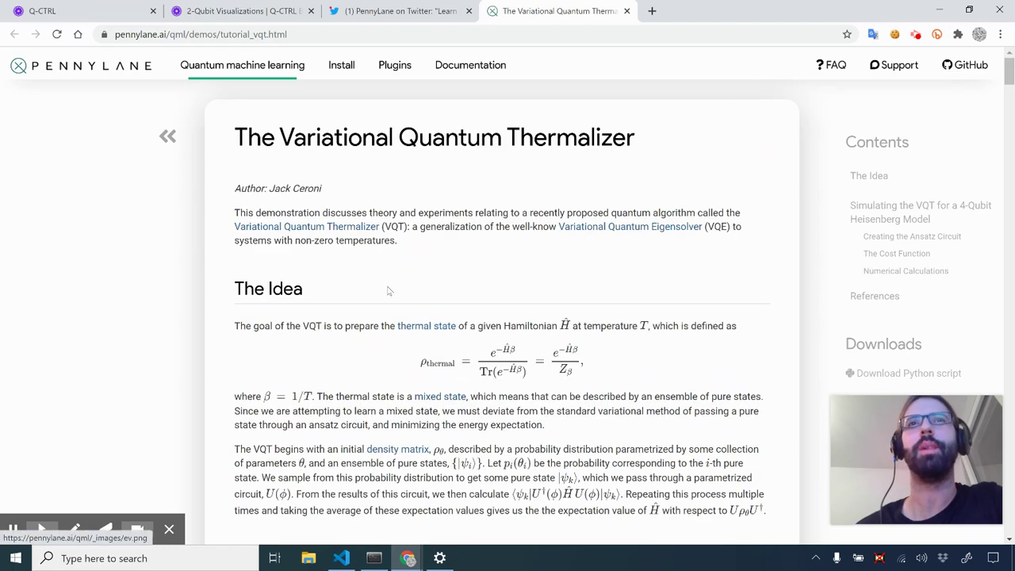
Return to the 2-Qubit visualization and clear all gates from the existing circuit.
click(243, 12)
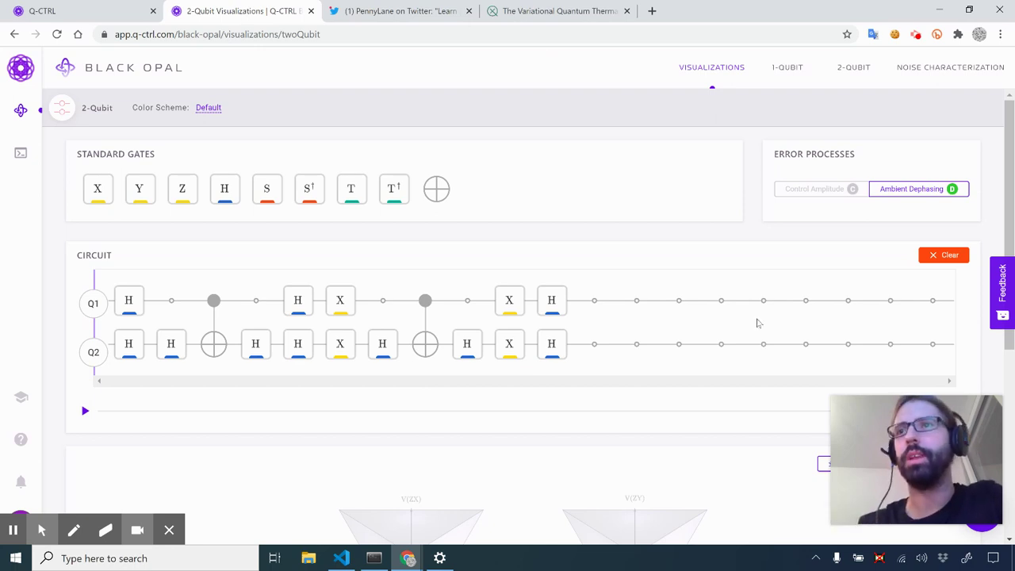
mouse_move(831, 397)
drag(832, 396, 810, 380)
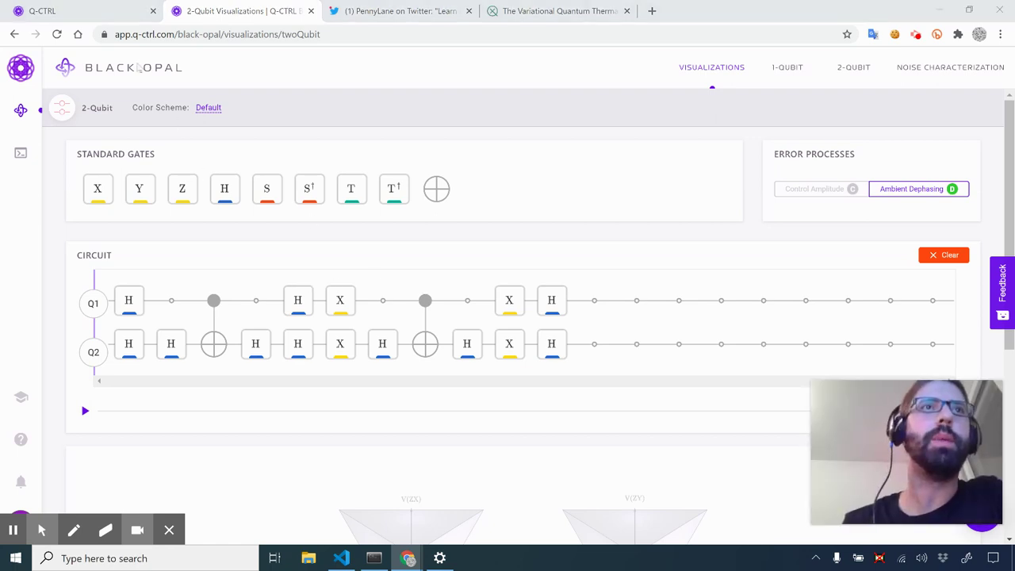
scroll(499, 277, down, 2)
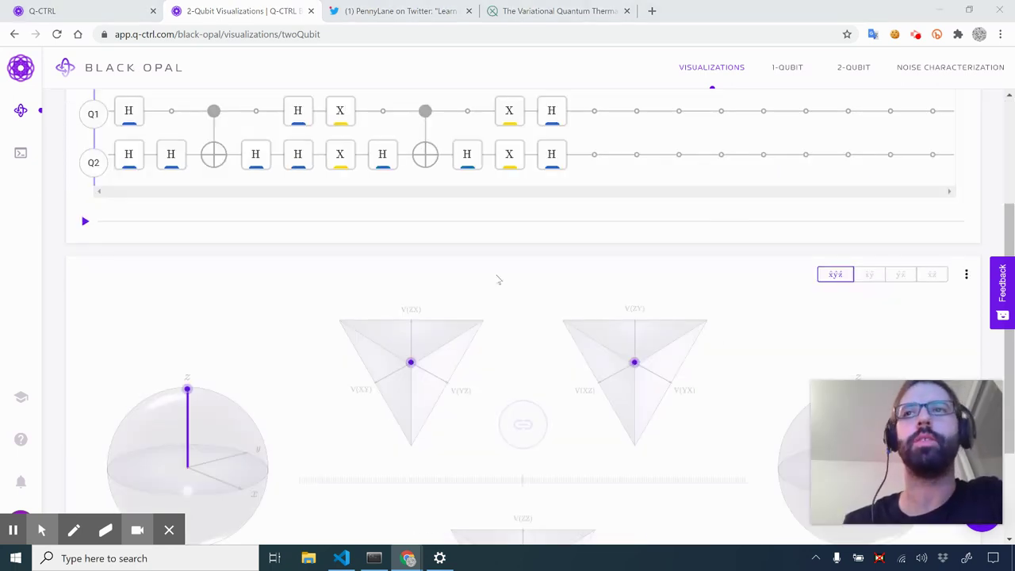
scroll(490, 364, down, 1)
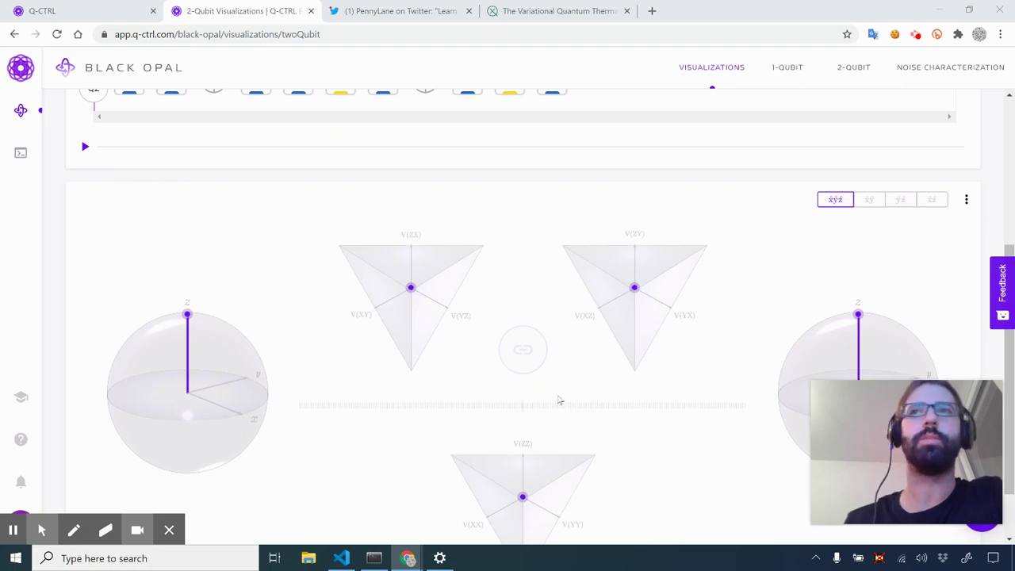
scroll(627, 367, up, 2)
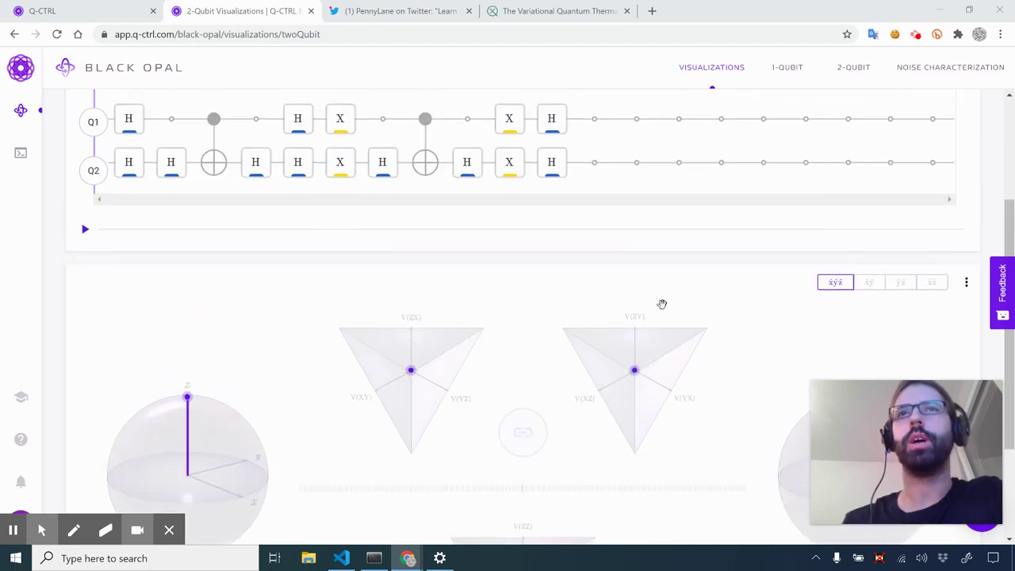
scroll(662, 304, up, 1)
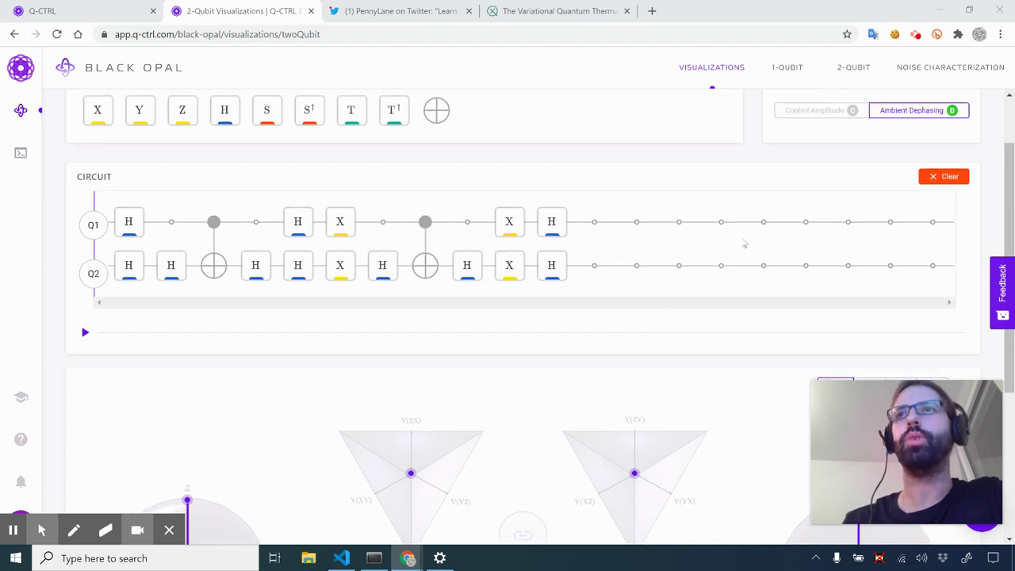
click(943, 177)
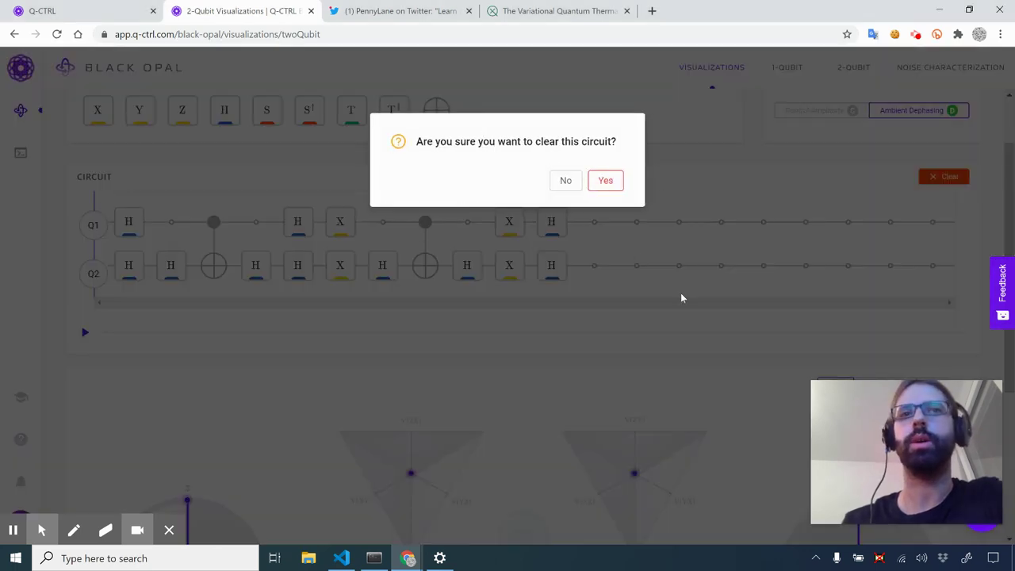
click(607, 182)
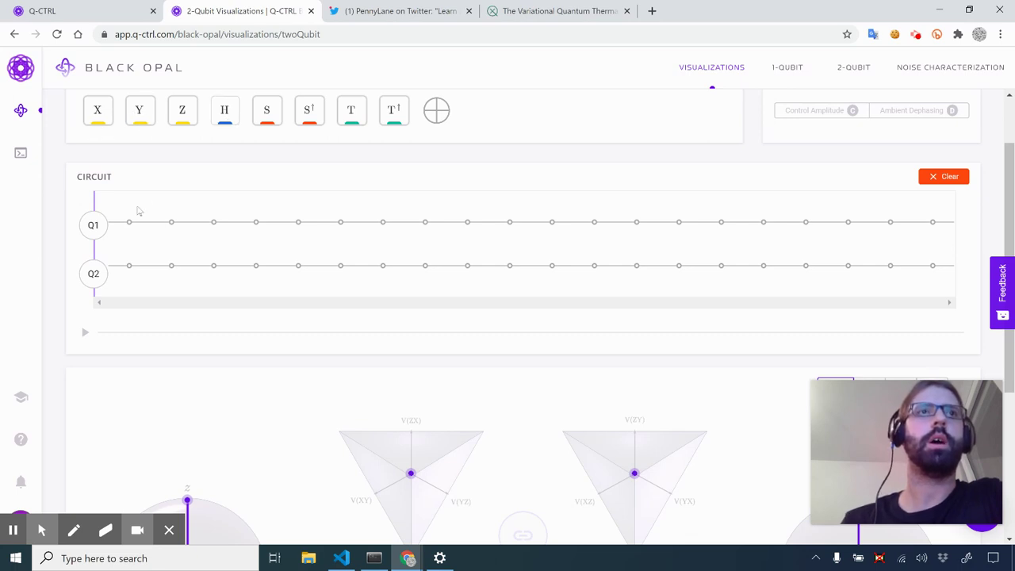
Place an H gate in Q1's first slot and a CNOT from Q1 to Q2 in the second slot, and play the circuit animation.
drag(225, 111, 128, 222)
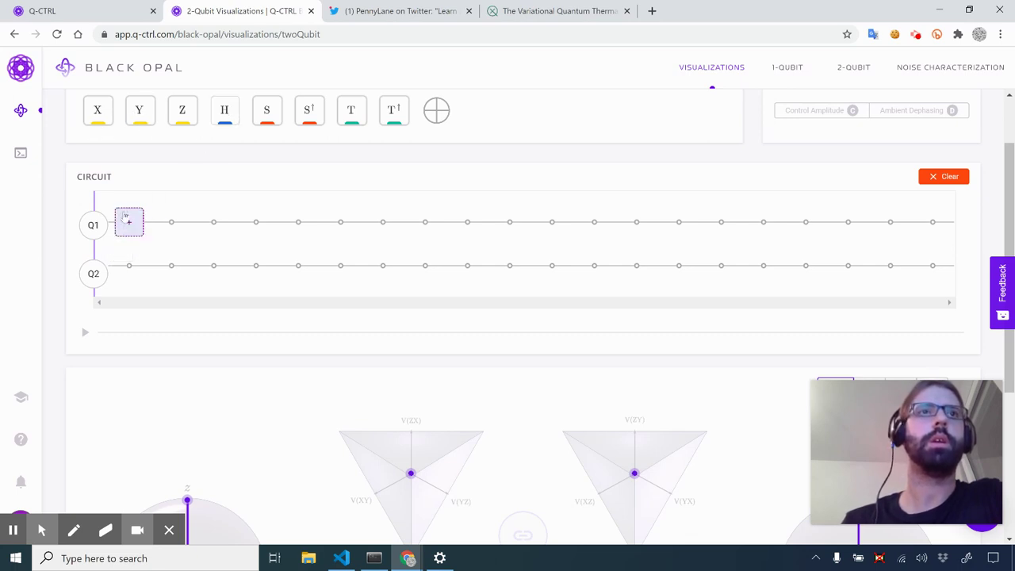
drag(437, 111, 167, 265)
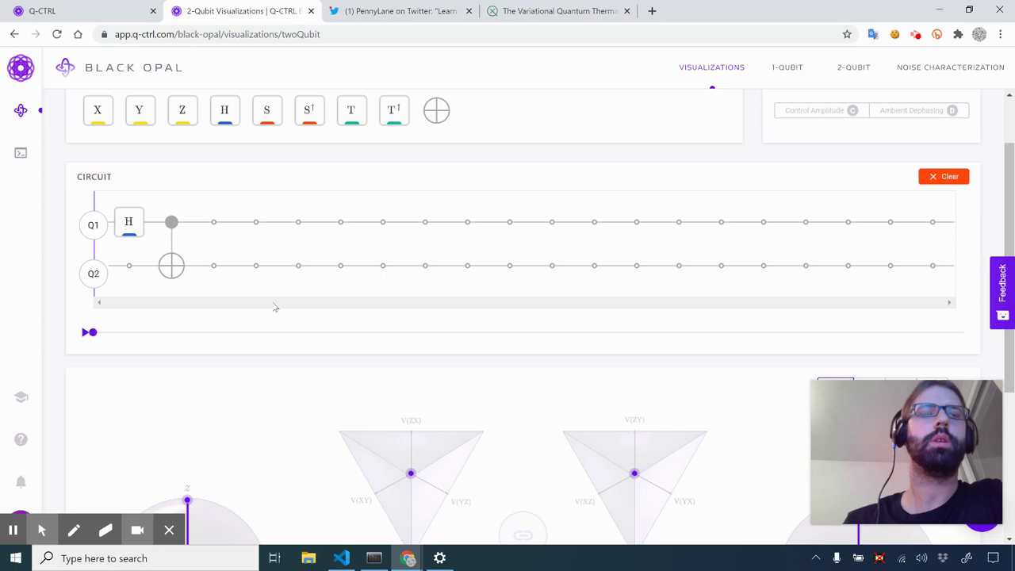
scroll(301, 277, down, 1)
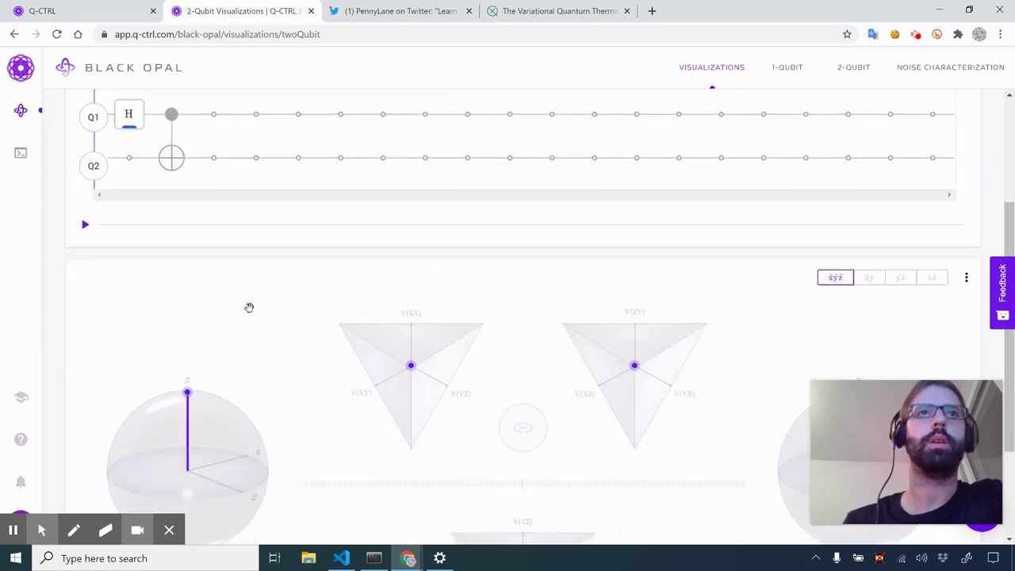
scroll(249, 307, down, 1)
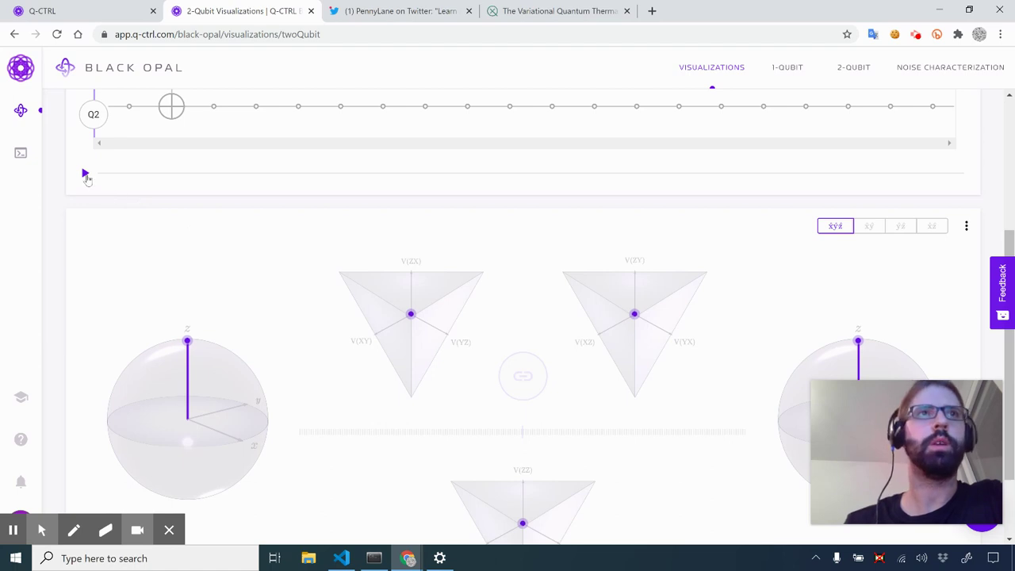
click(86, 173)
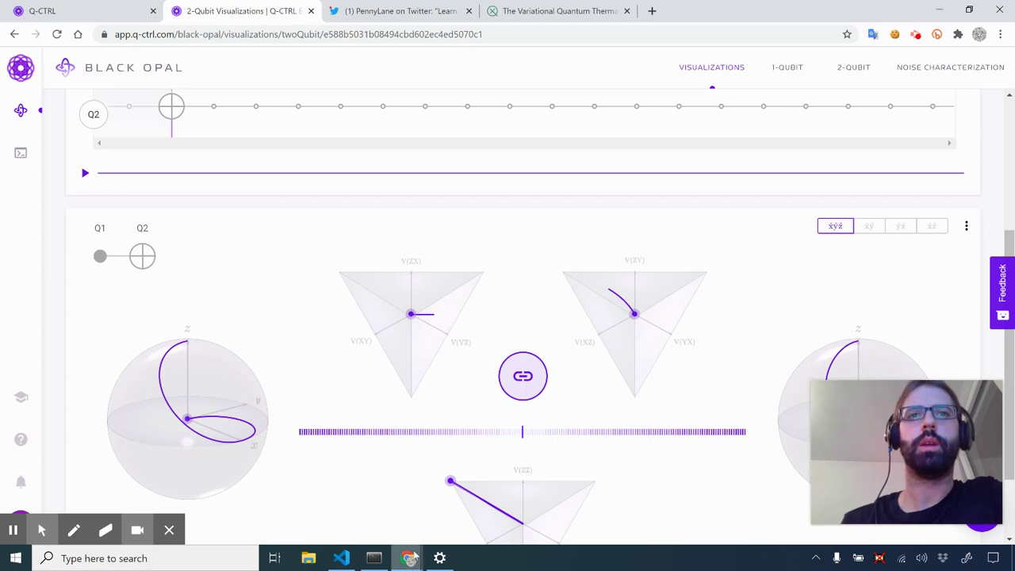
Close the Screencastify screen-sharing window and the Visual Studio Code window.
mouse_move(409, 551)
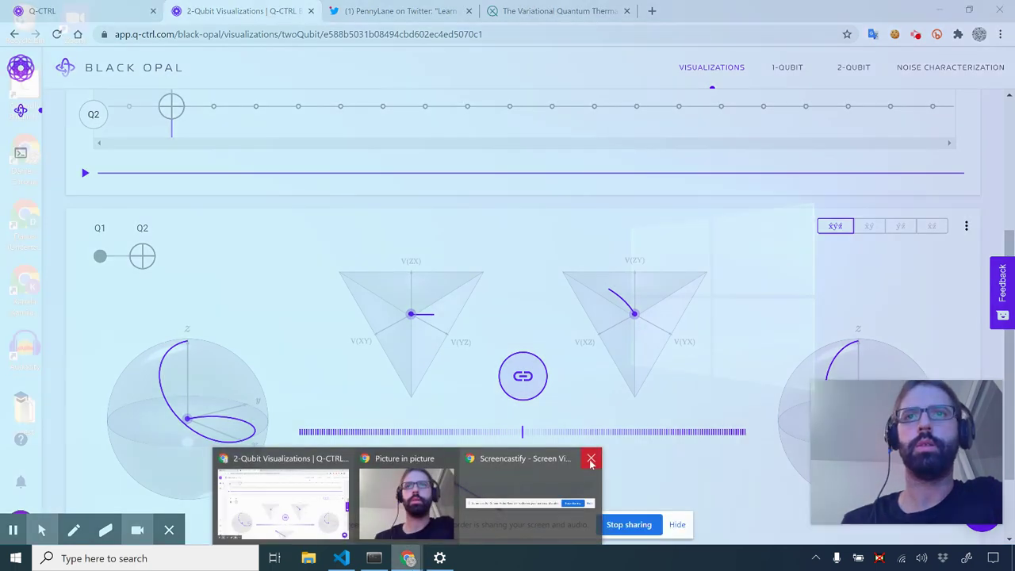
click(592, 459)
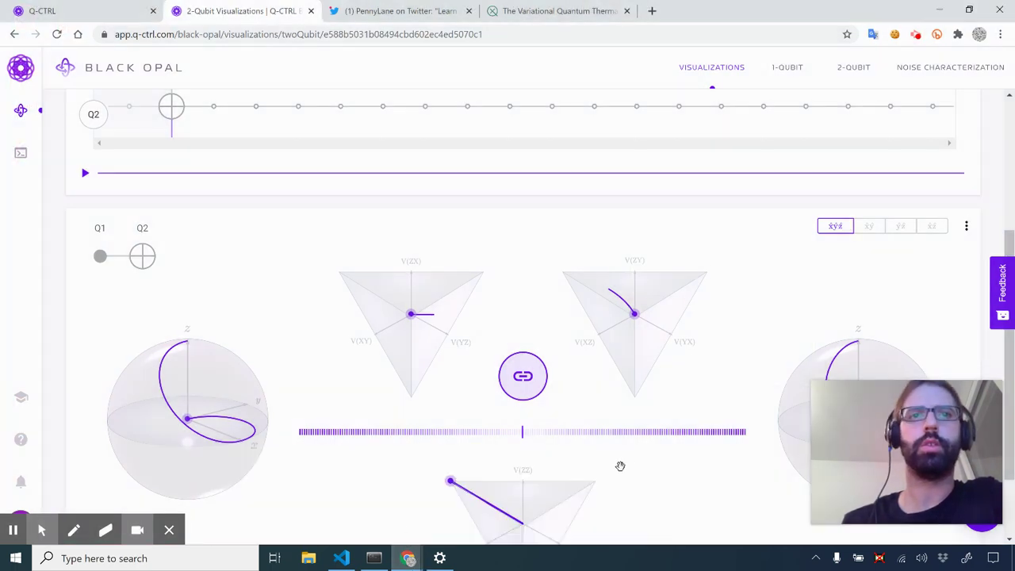
right_click(341, 559)
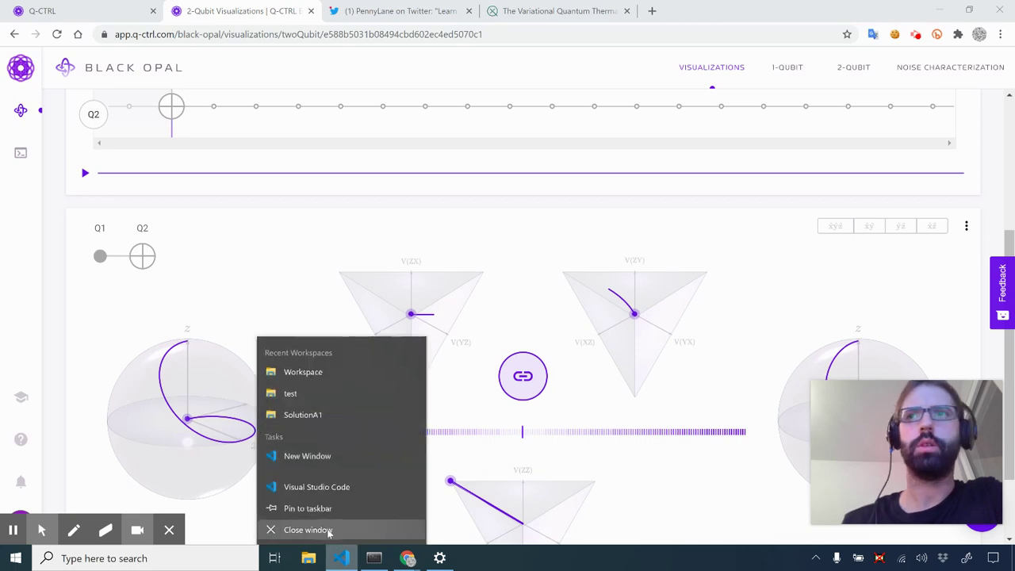
click(328, 530)
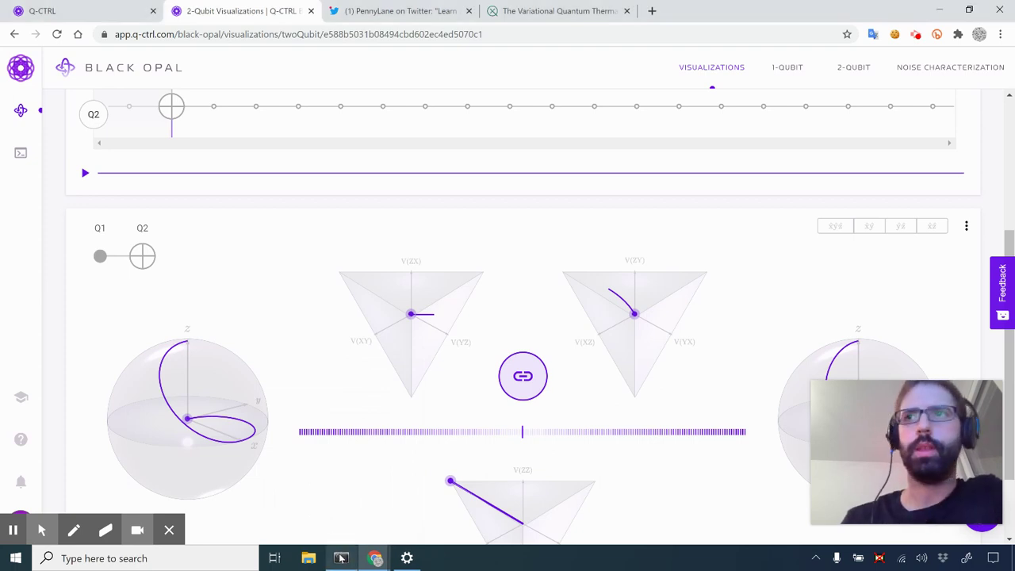
Close the remaining application window that is running in the taskbar beside the browser.
right_click(341, 559)
click(336, 529)
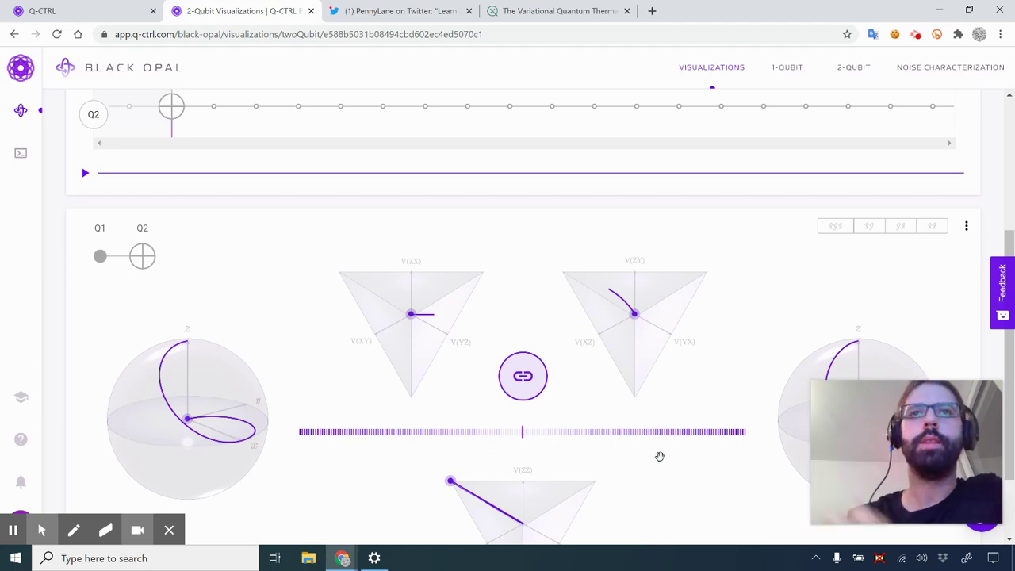
Rotate the V(ZZ) tetrahedron slightly to view the entangled state's path from another angle.
scroll(647, 469, down, 1)
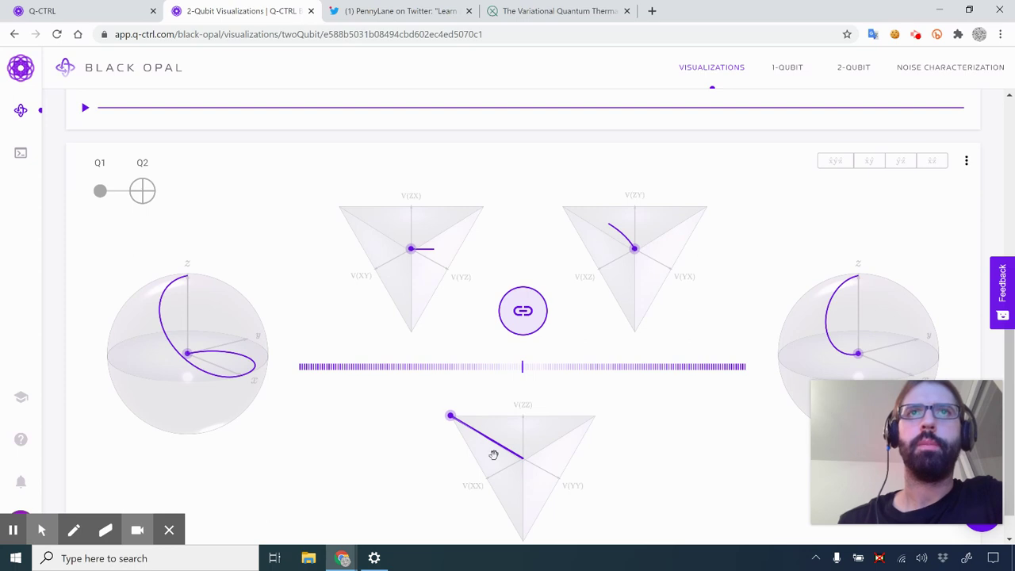
drag(493, 450, 491, 442)
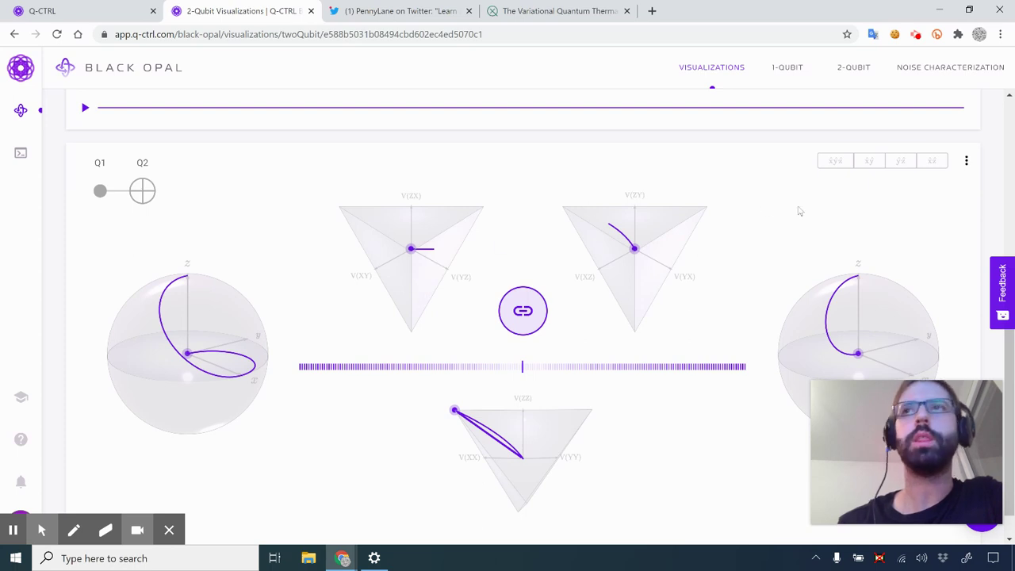
scroll(798, 205, down, 1)
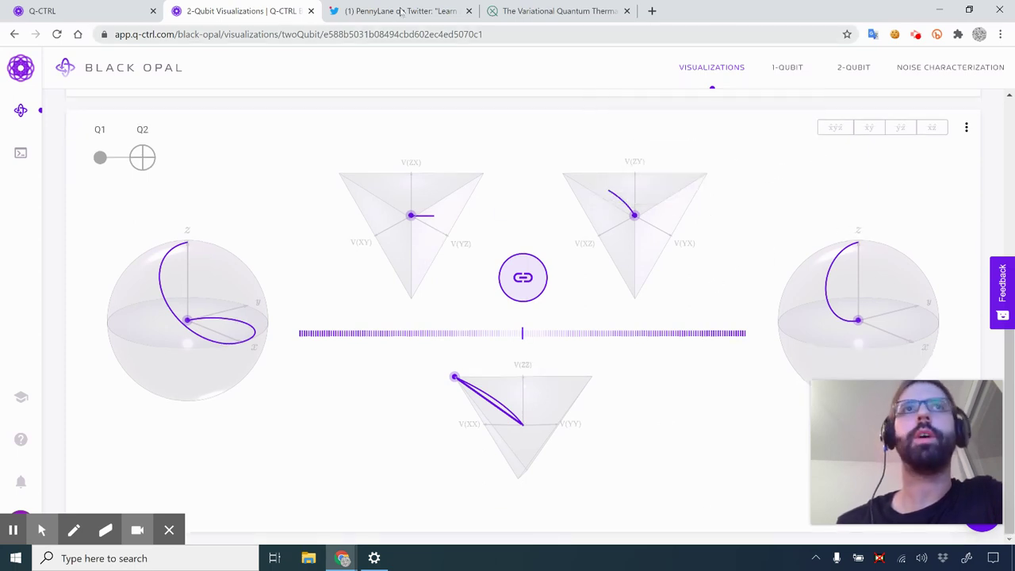
Close the PennyLane tweet and the Variational Quantum Thermalizer tutorial in the browser.
click(468, 11)
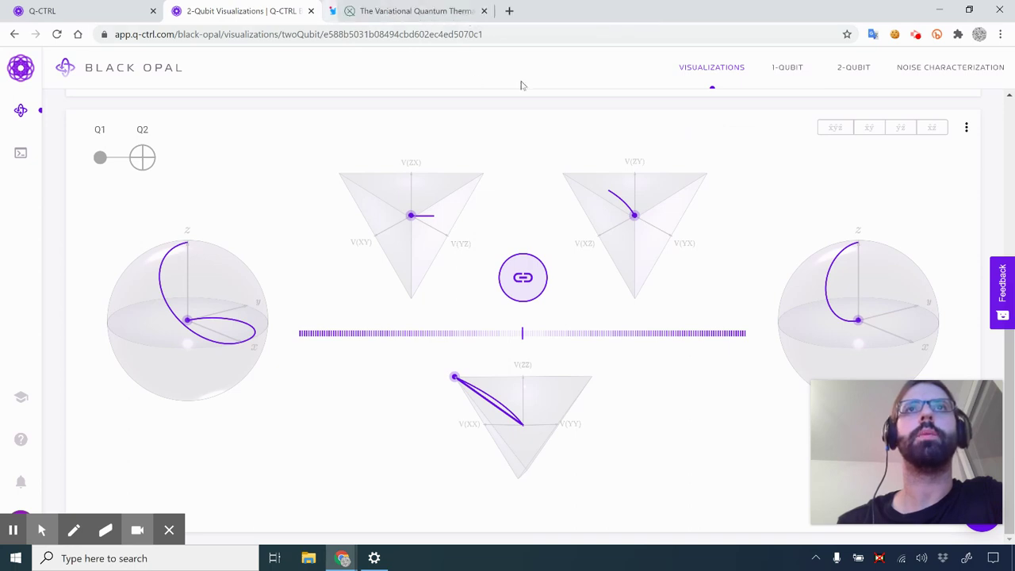
click(468, 11)
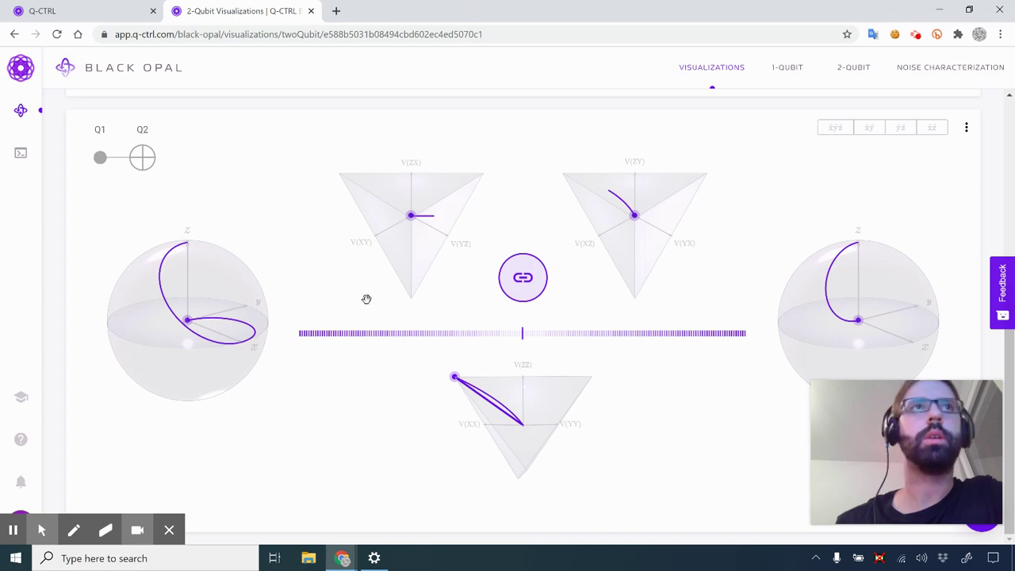
scroll(368, 296, up, 2)
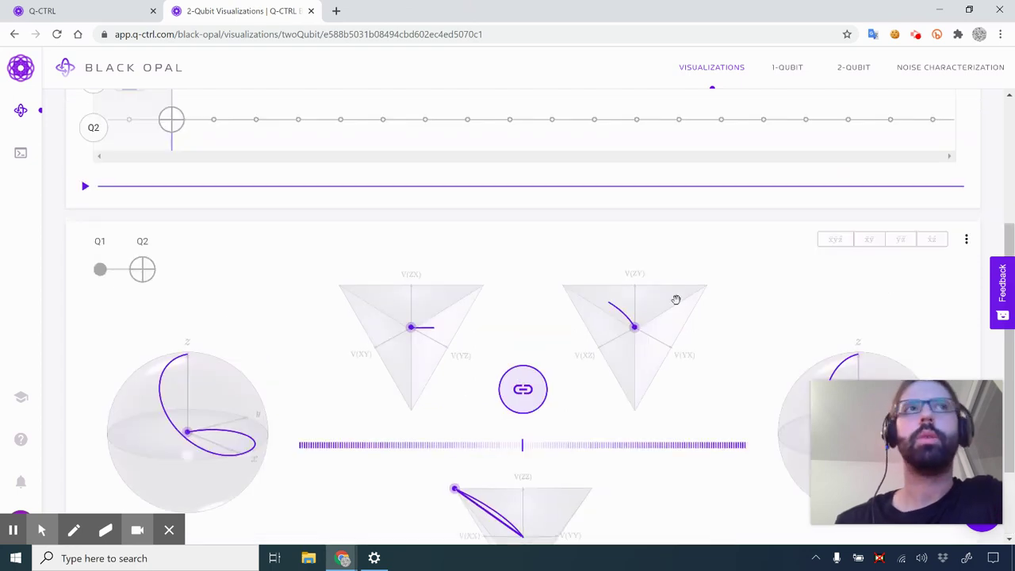
scroll(676, 299, up, 2)
scroll(231, 330, down, 3)
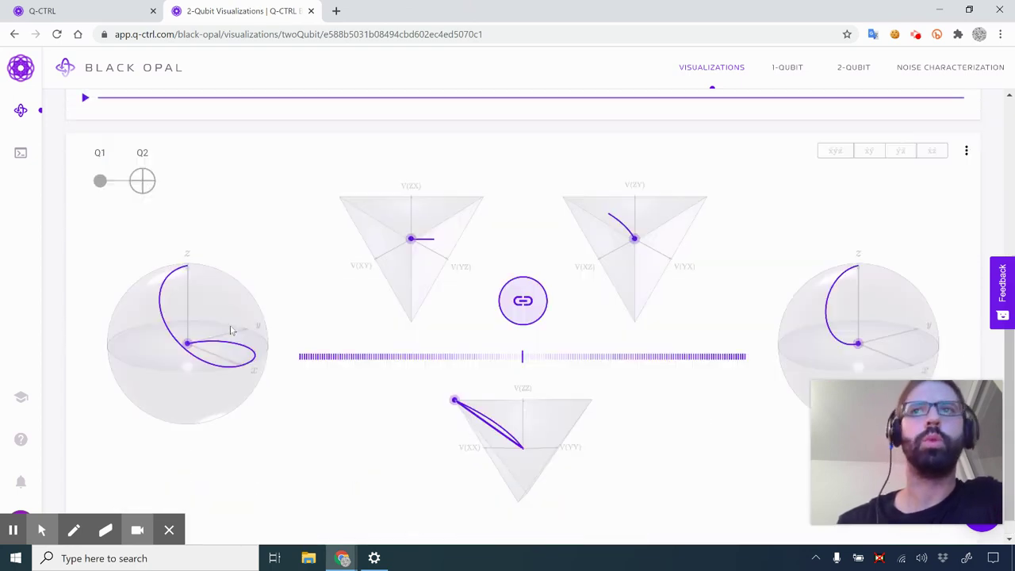
scroll(229, 325, down, 1)
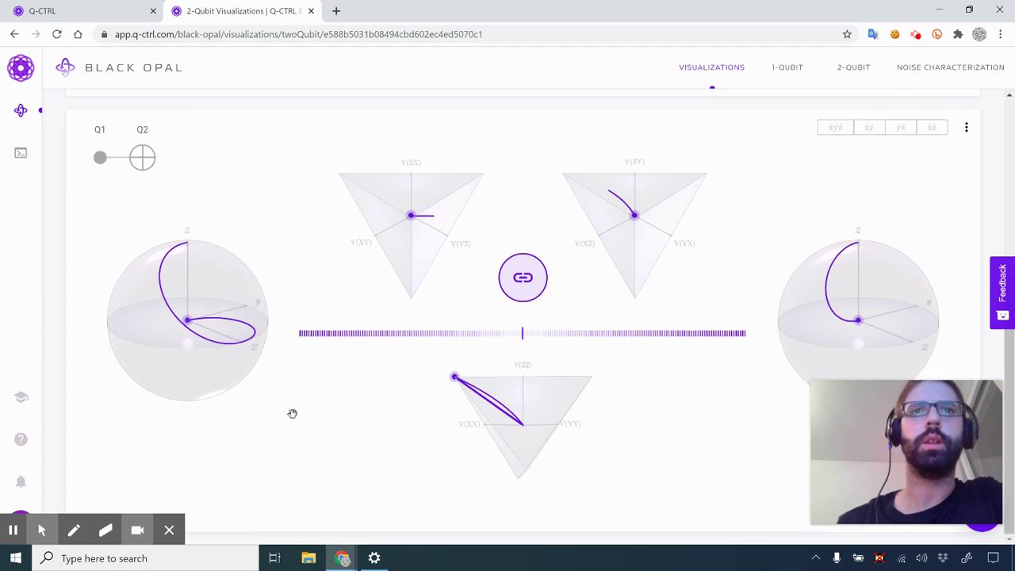
Open Q-CTRL's Learning Center from Black Opal and skim the page from the Quantum Fundamentals videos through the footer.
click(21, 403)
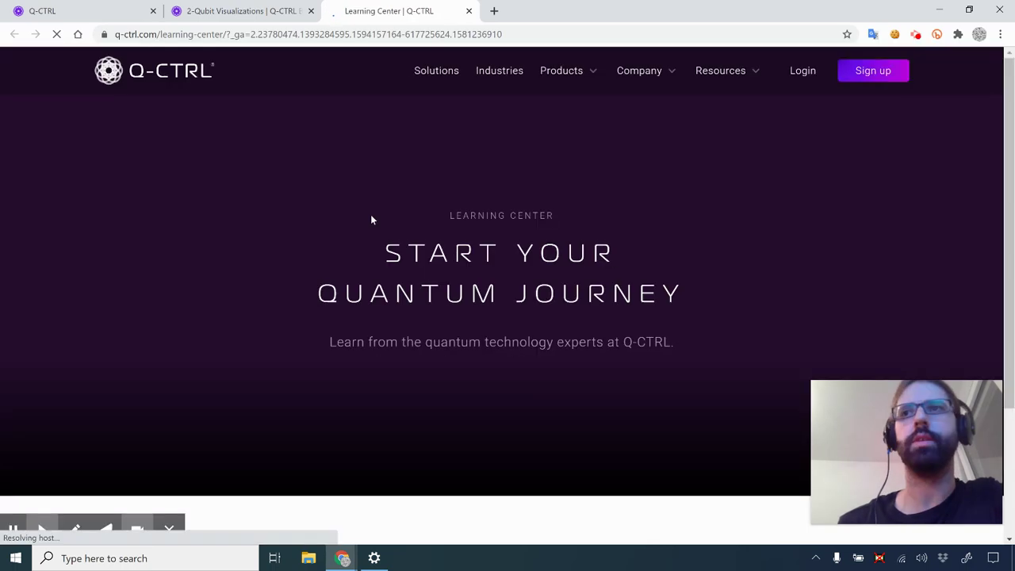
scroll(512, 369, down, 3)
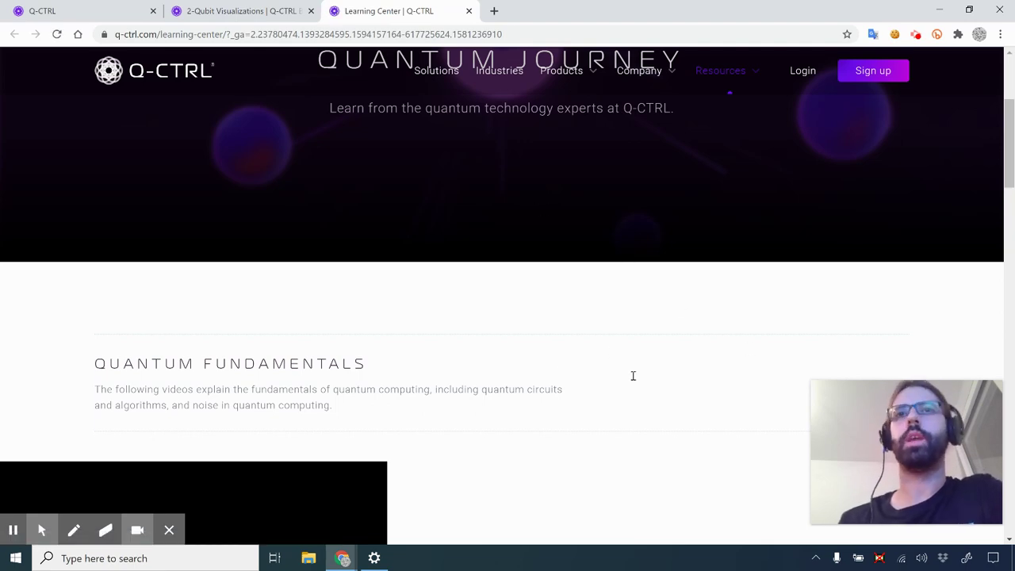
scroll(633, 375, down, 2)
scroll(632, 378, down, 4)
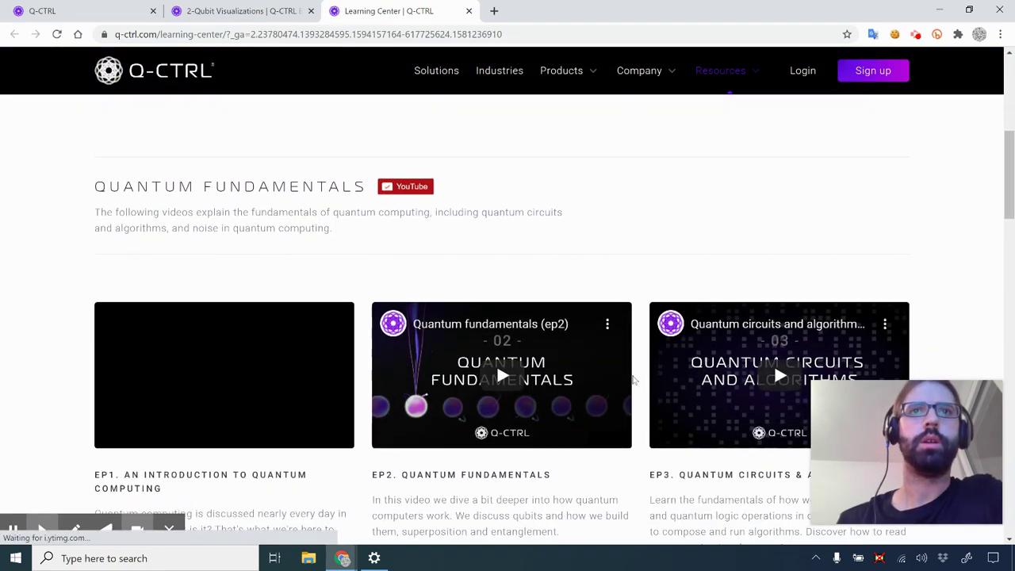
scroll(633, 380, down, 10)
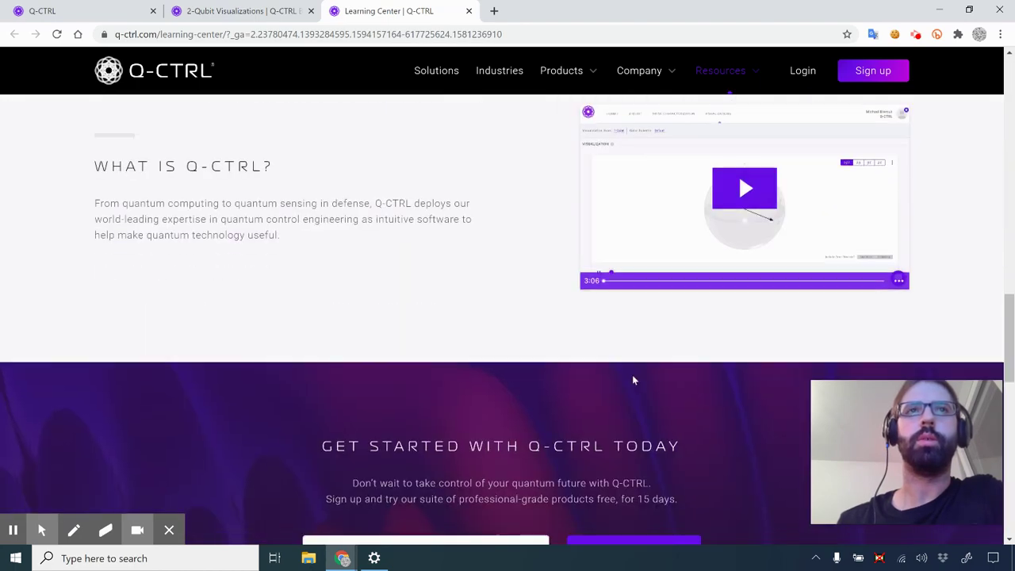
scroll(633, 381, down, 2)
scroll(633, 381, down, 5)
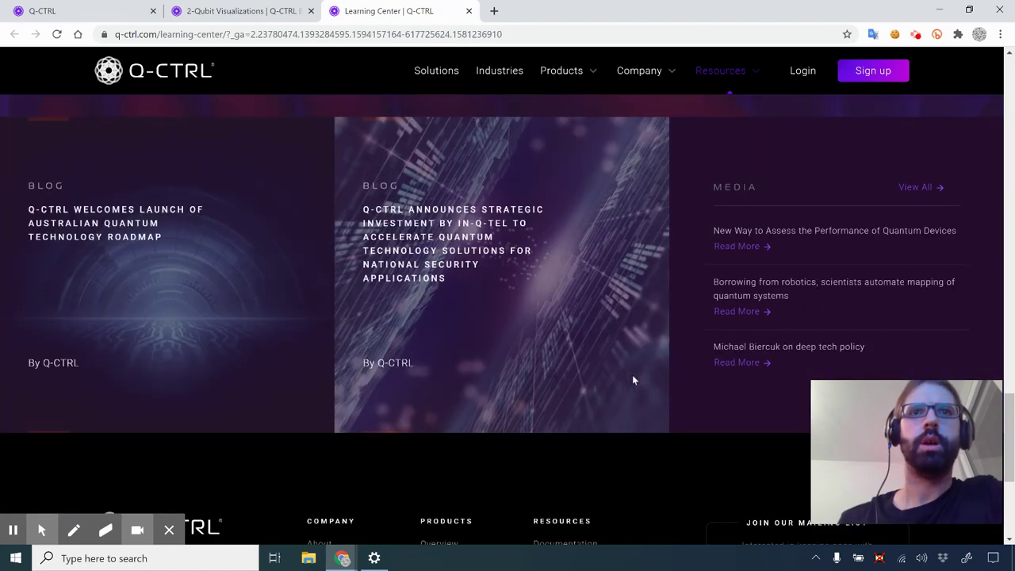
scroll(633, 381, down, 4)
scroll(633, 381, up, 20)
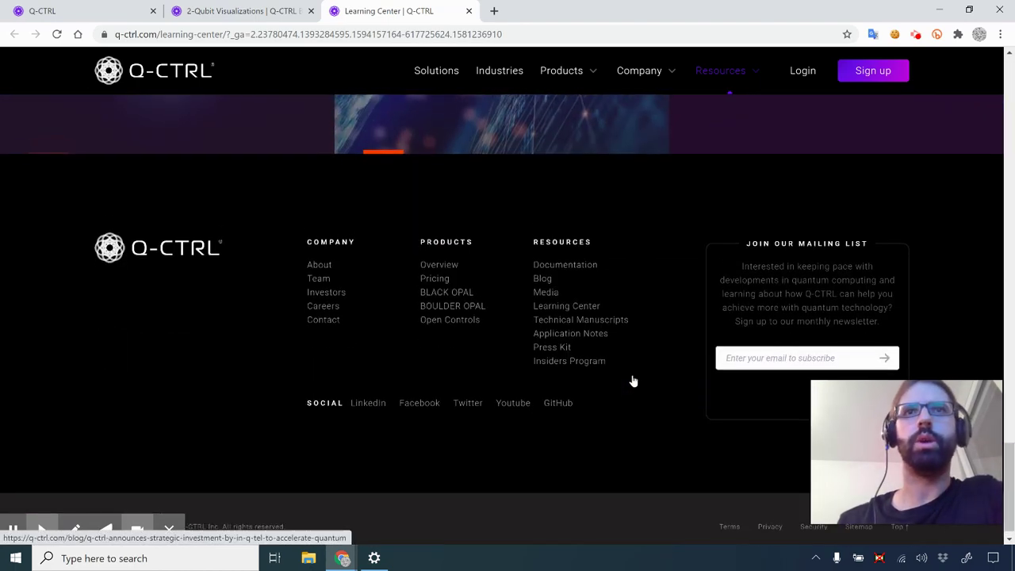
scroll(633, 381, up, 1)
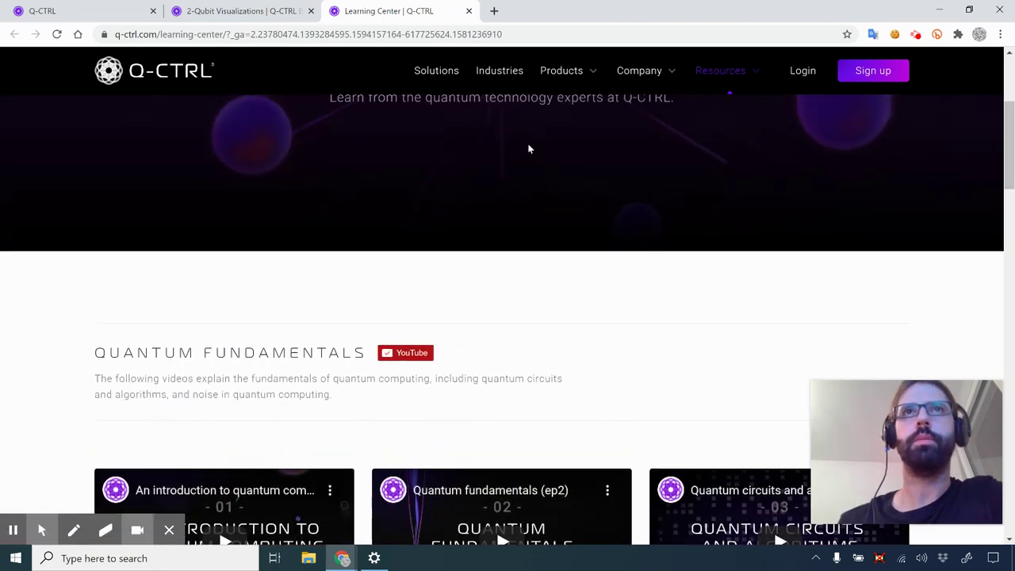
Open Q-CTRL's Documentation site from the Learning Center and look through its BOULDER OPAL and BLACK OPAL sections.
mouse_move(716, 79)
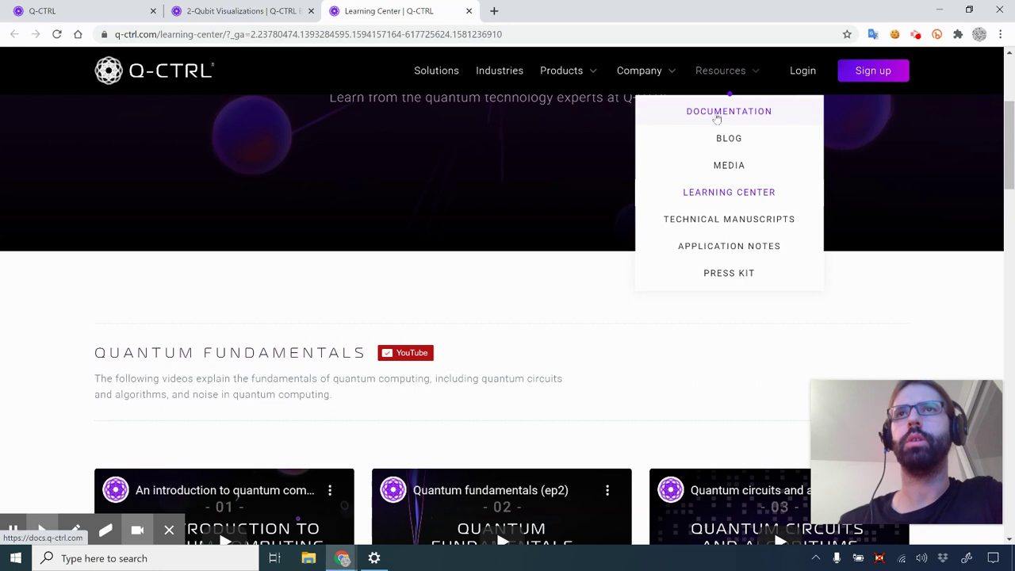
click(717, 118)
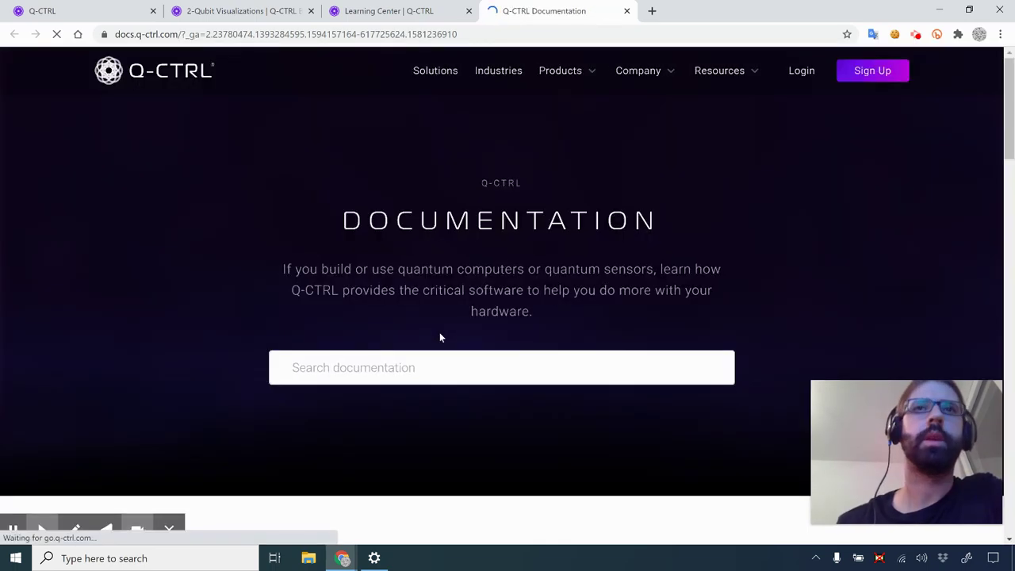
scroll(230, 352, down, 5)
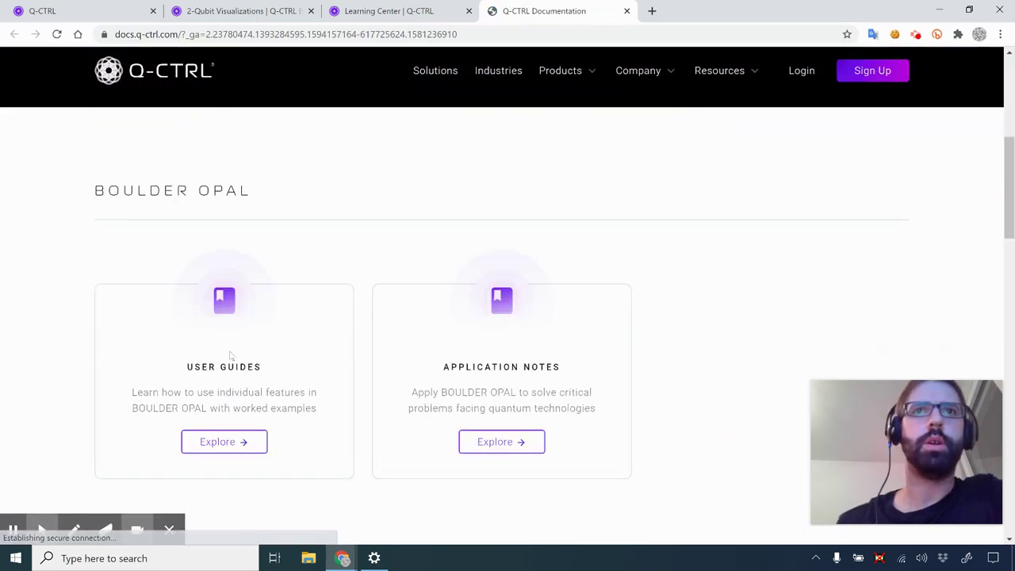
scroll(377, 323, down, 1)
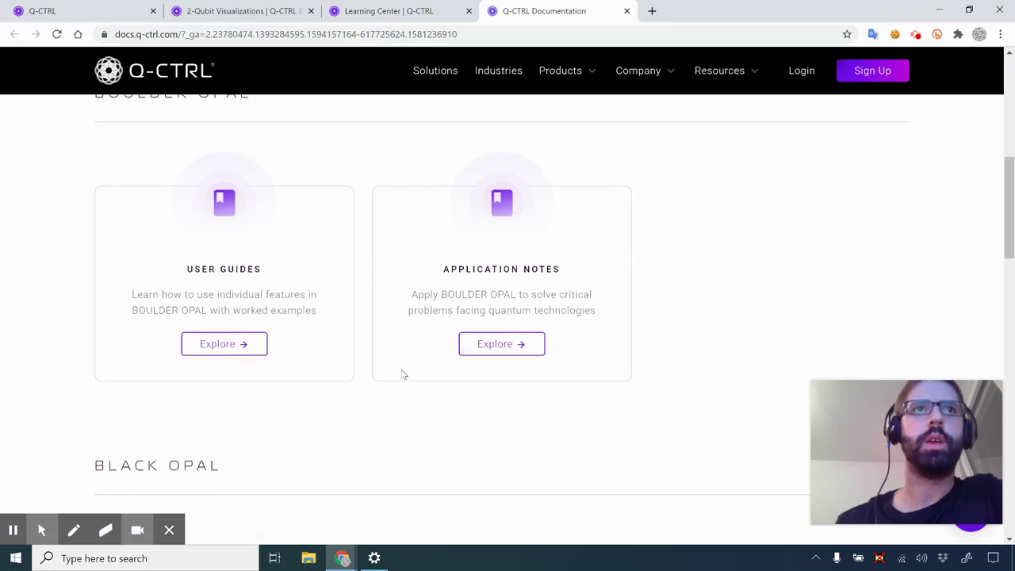
scroll(403, 375, down, 4)
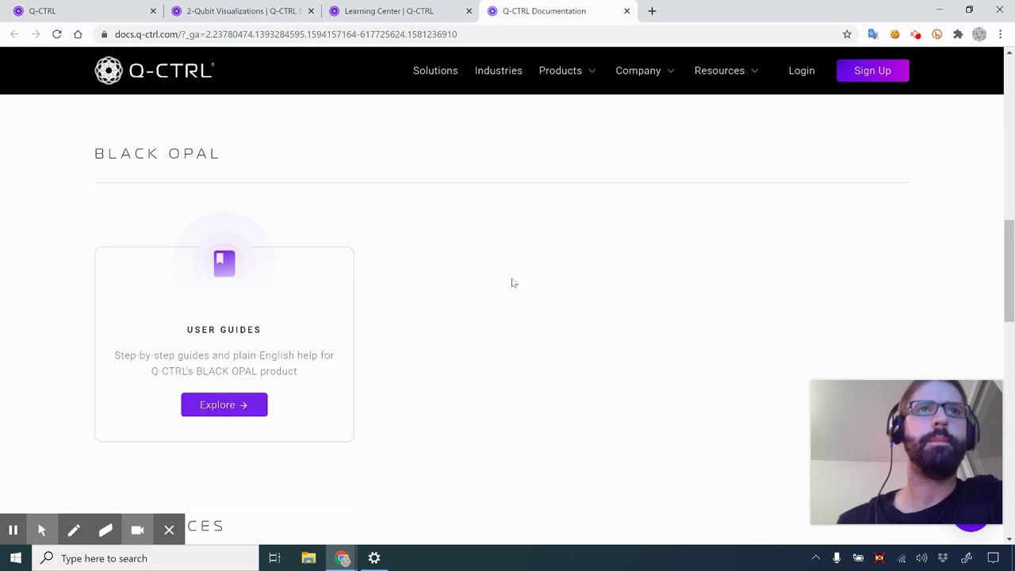
scroll(501, 280, up, 4)
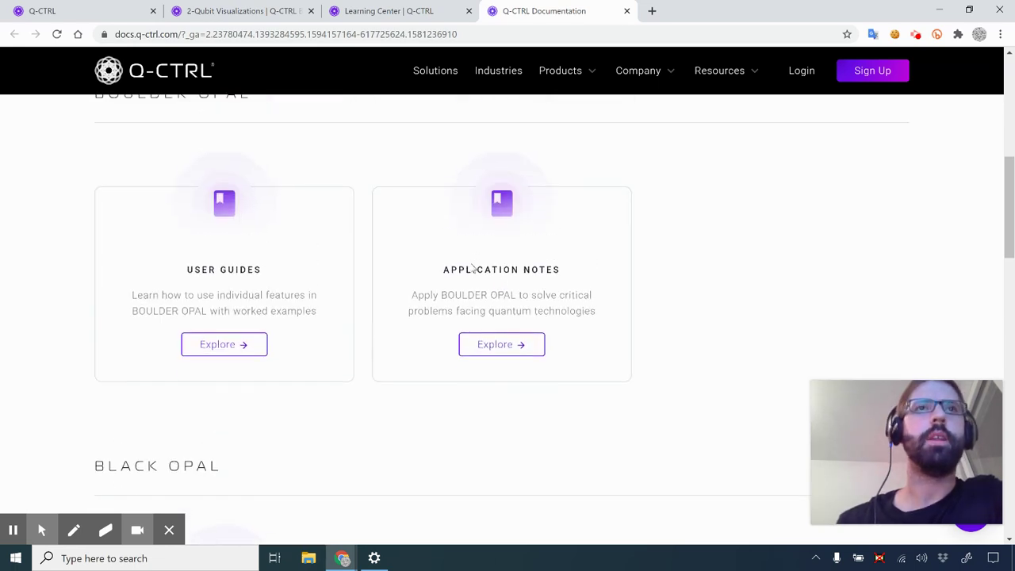
Open the BOULDER OPAL application notes and look through the listed notes and user guide topics.
click(498, 352)
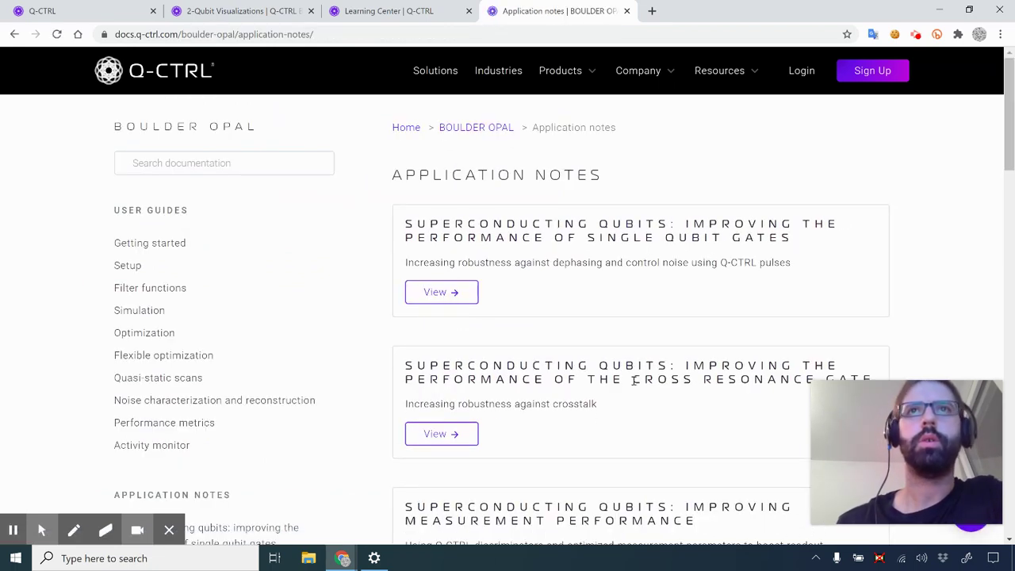
scroll(635, 381, down, 15)
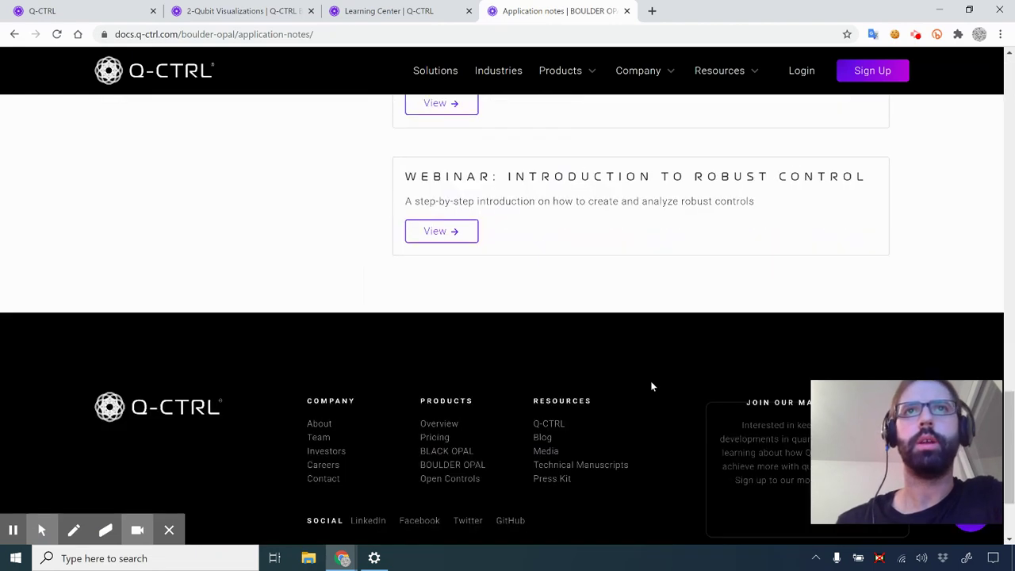
scroll(650, 386, up, 2)
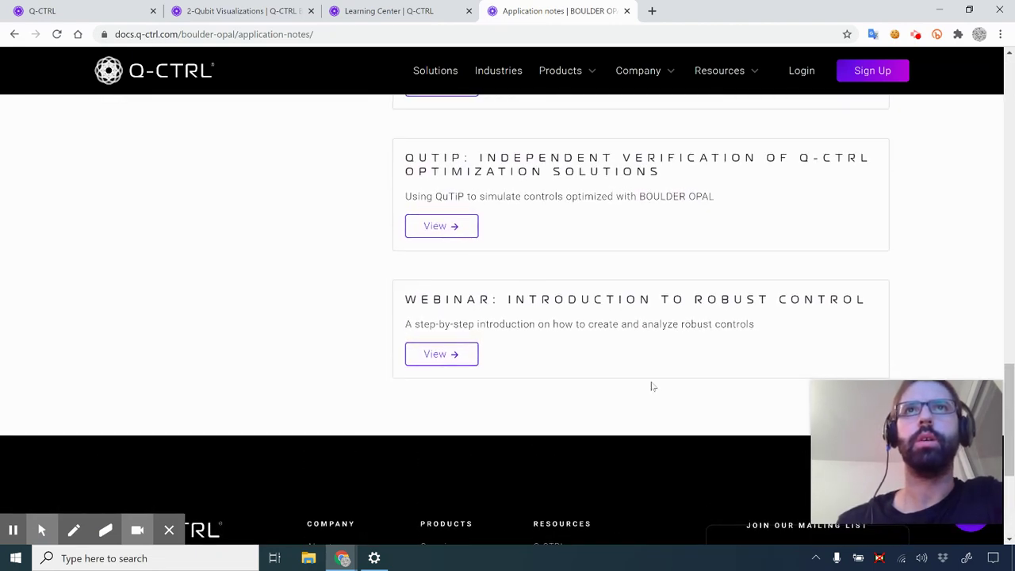
scroll(652, 386, up, 3)
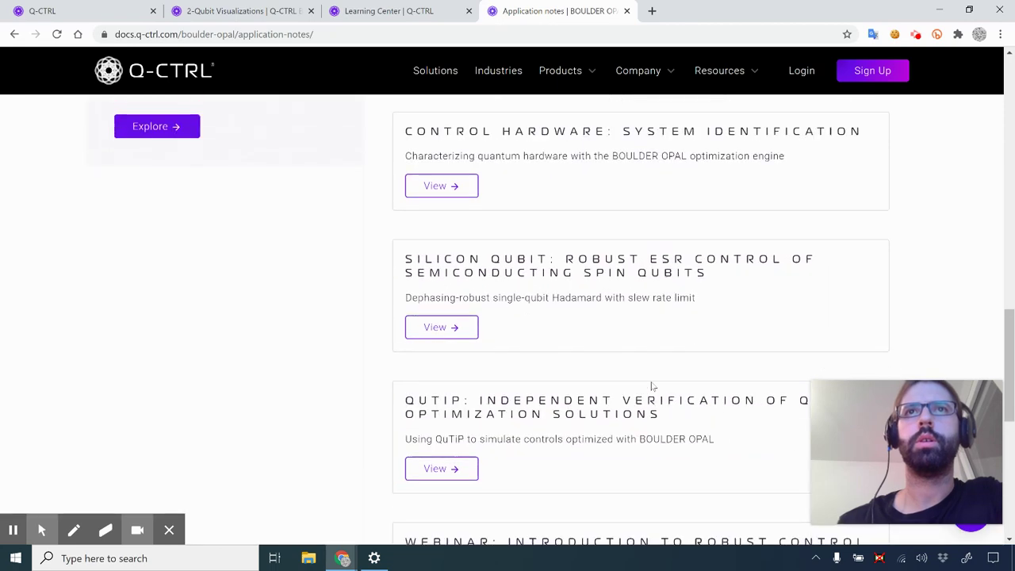
scroll(652, 386, up, 3)
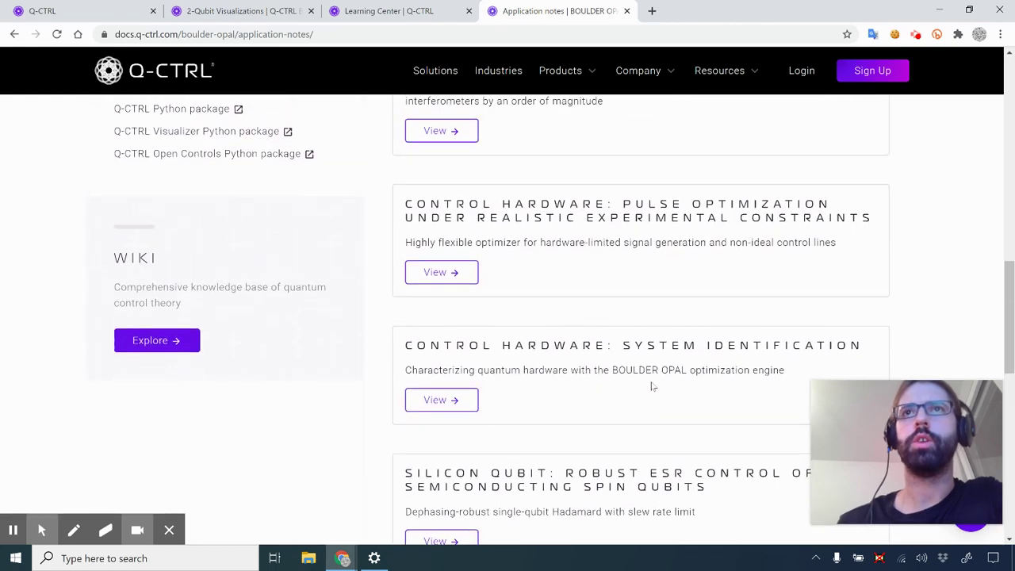
scroll(652, 387, up, 1)
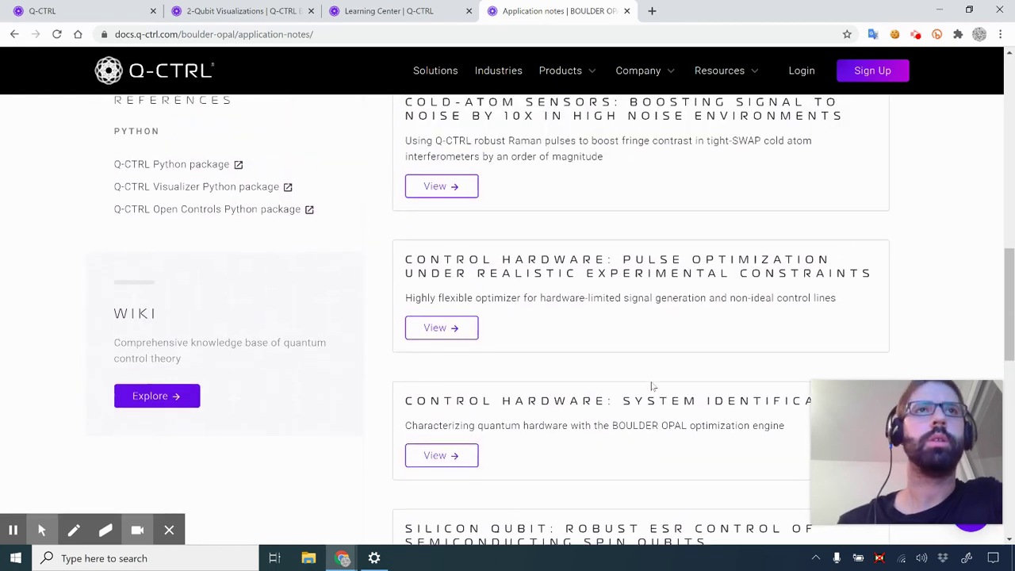
scroll(652, 387, up, 5)
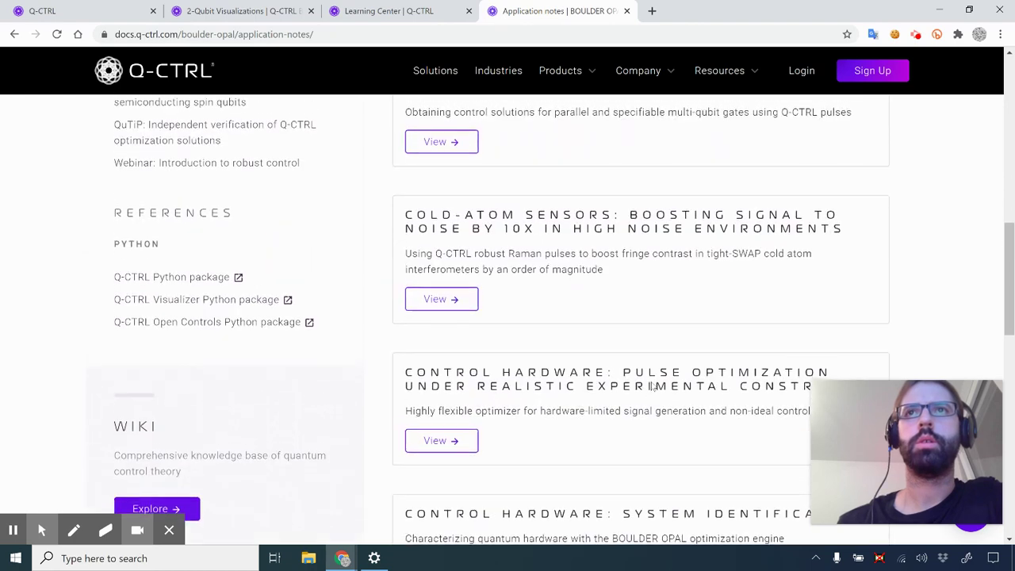
scroll(652, 383, up, 2)
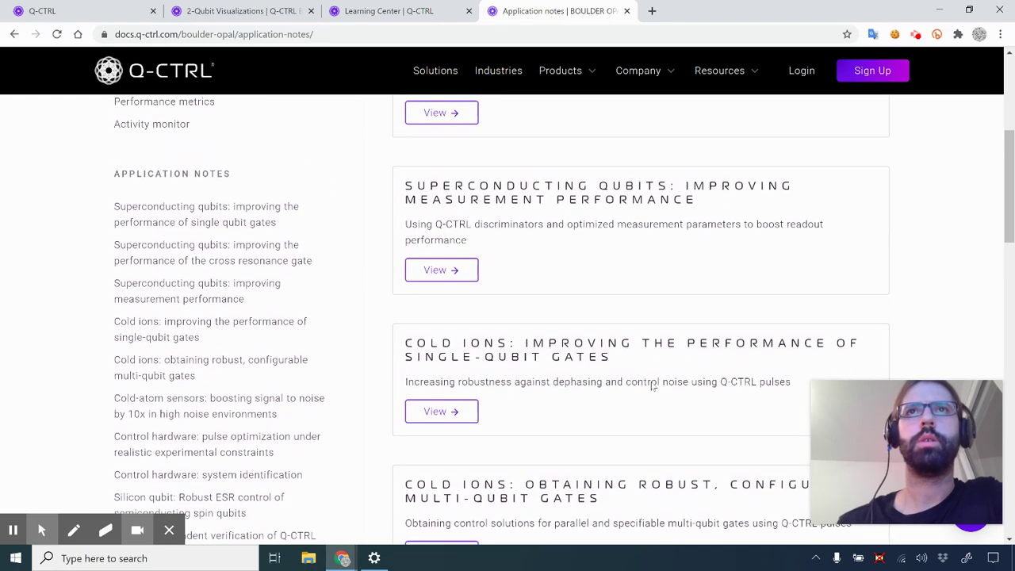
scroll(652, 384, up, 1)
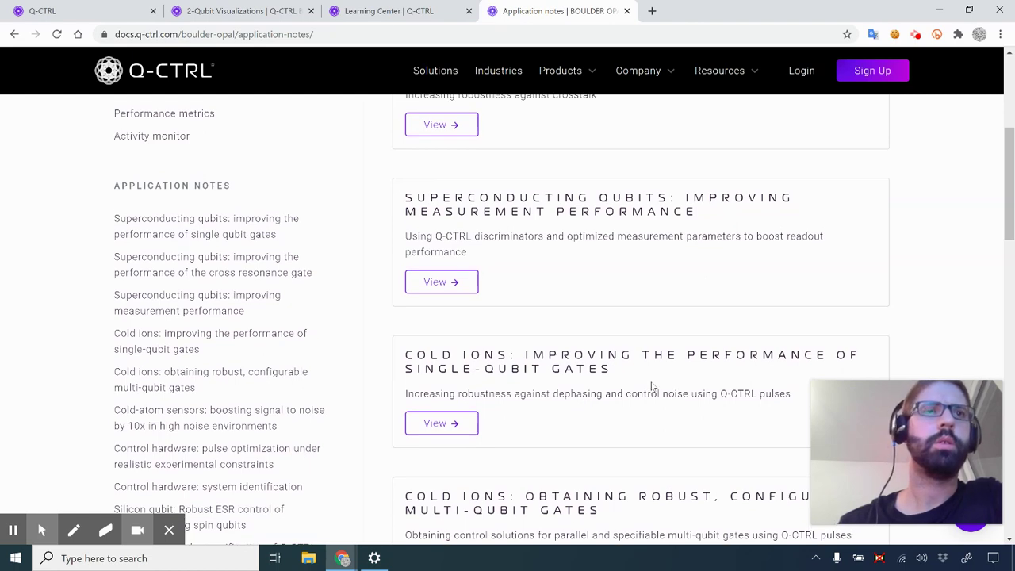
scroll(652, 386, up, 2)
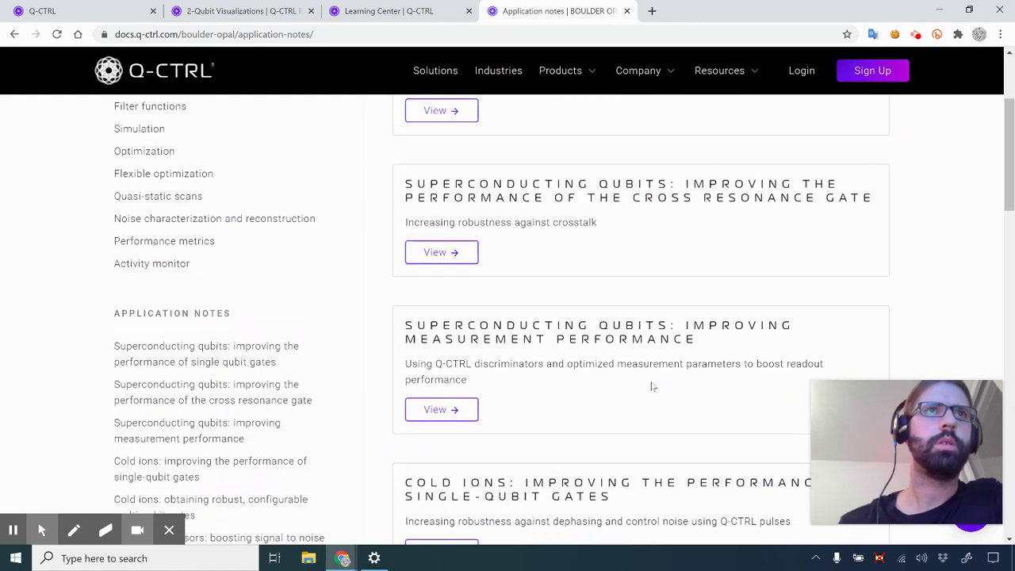
scroll(652, 385, up, 2)
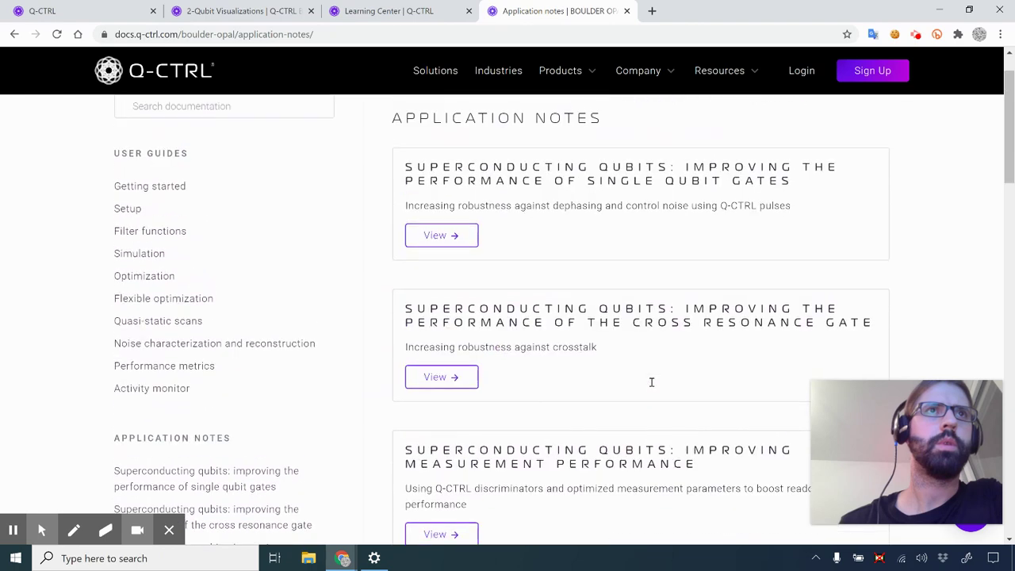
scroll(652, 383, up, 1)
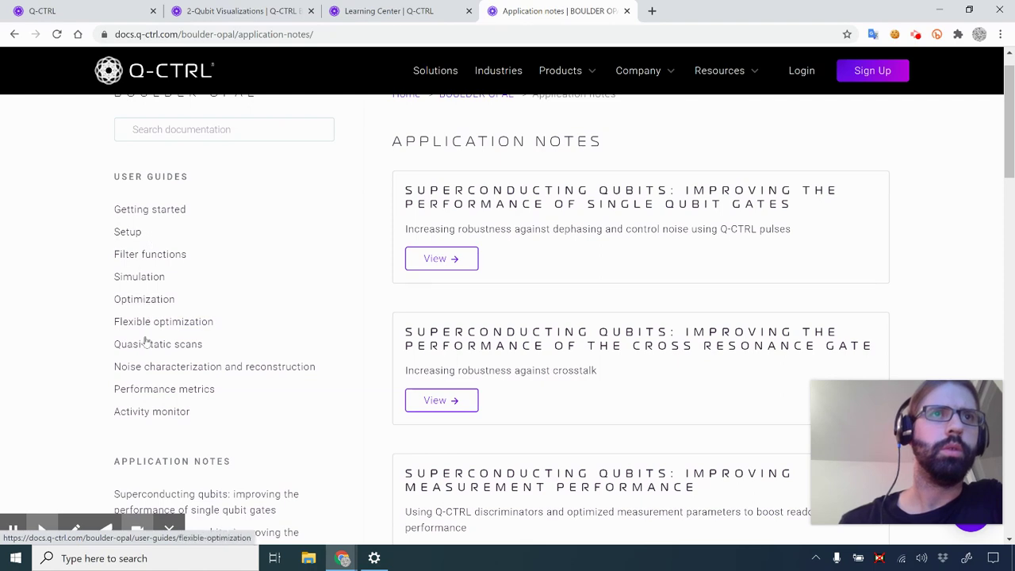
scroll(256, 411, down, 6)
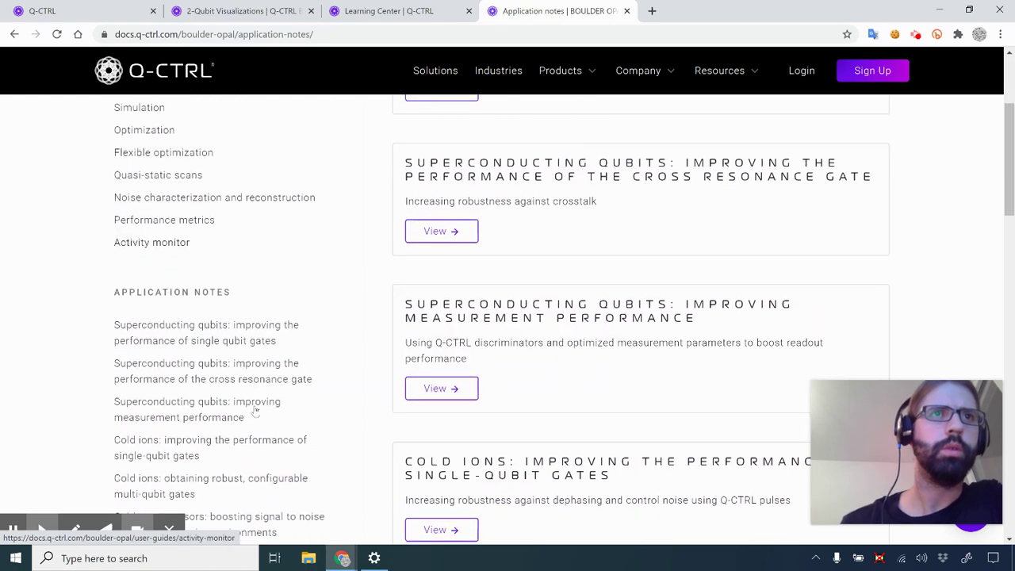
Look over the remaining BOULDER OPAL application notes and the Python package references.
scroll(255, 411, down, 3)
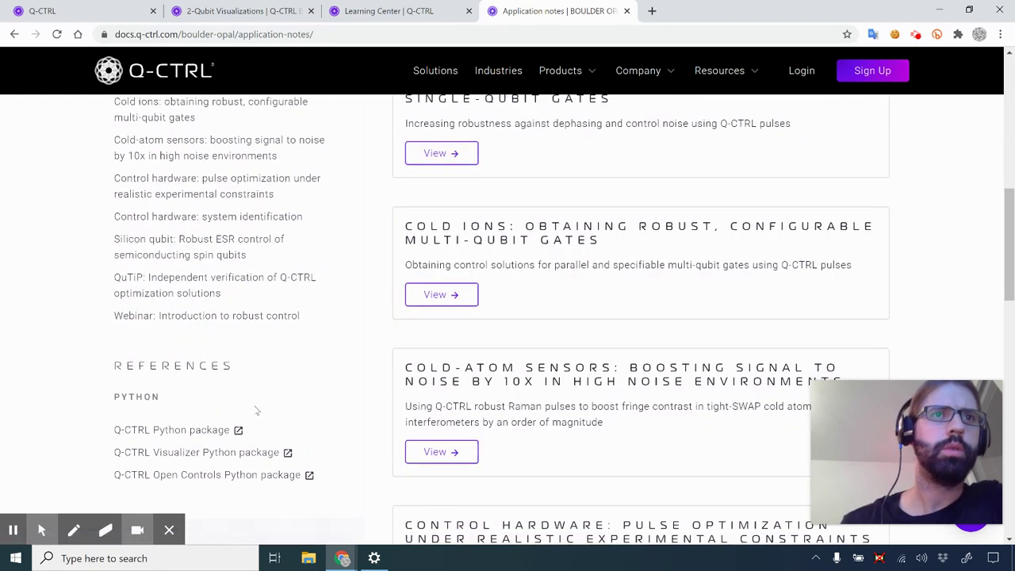
scroll(256, 411, up, 2)
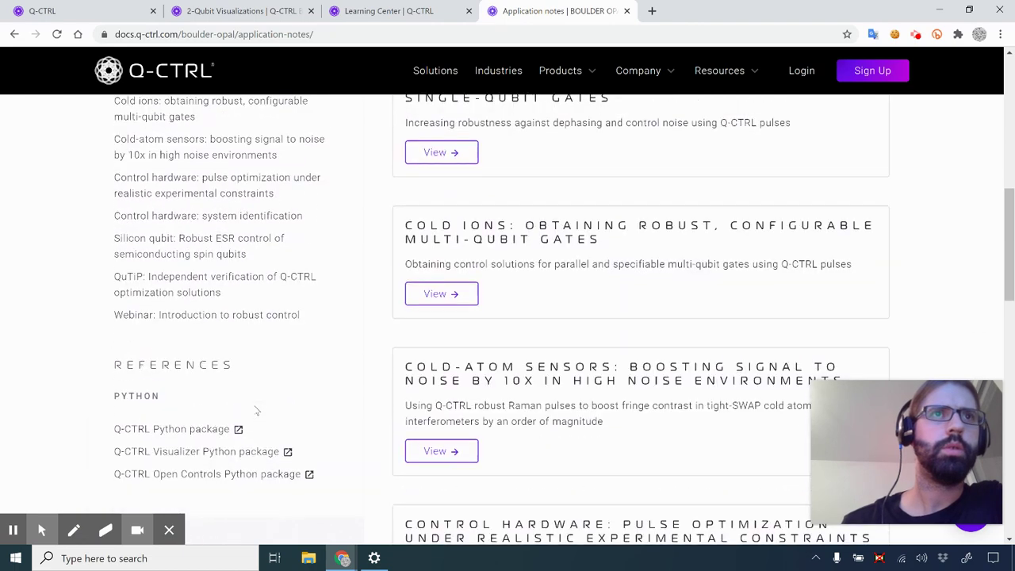
scroll(256, 410, up, 6)
scroll(256, 411, up, 3)
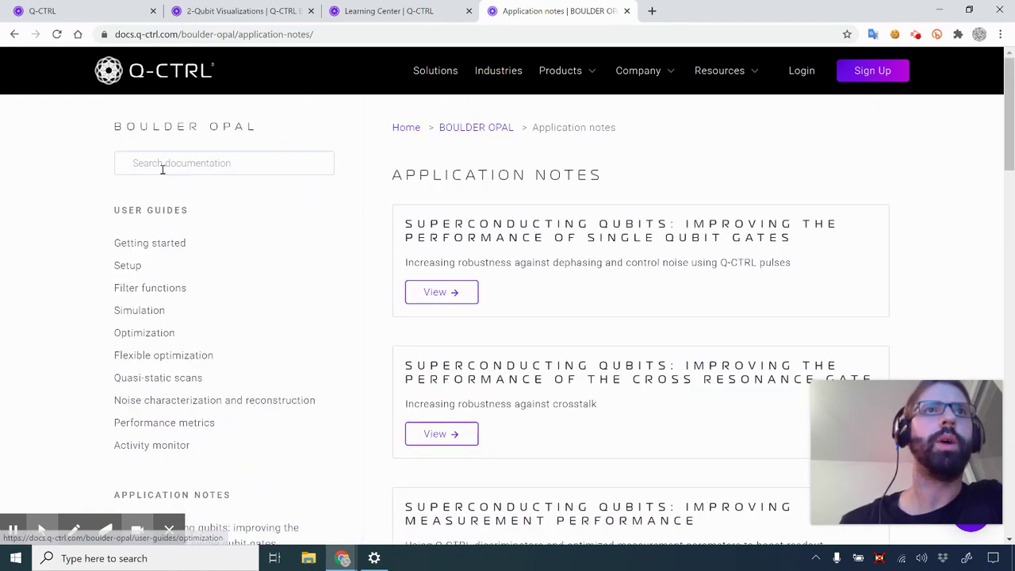
Return to the Q-CTRL Documentation home page and open the BLACK OPAL user guides.
click(401, 128)
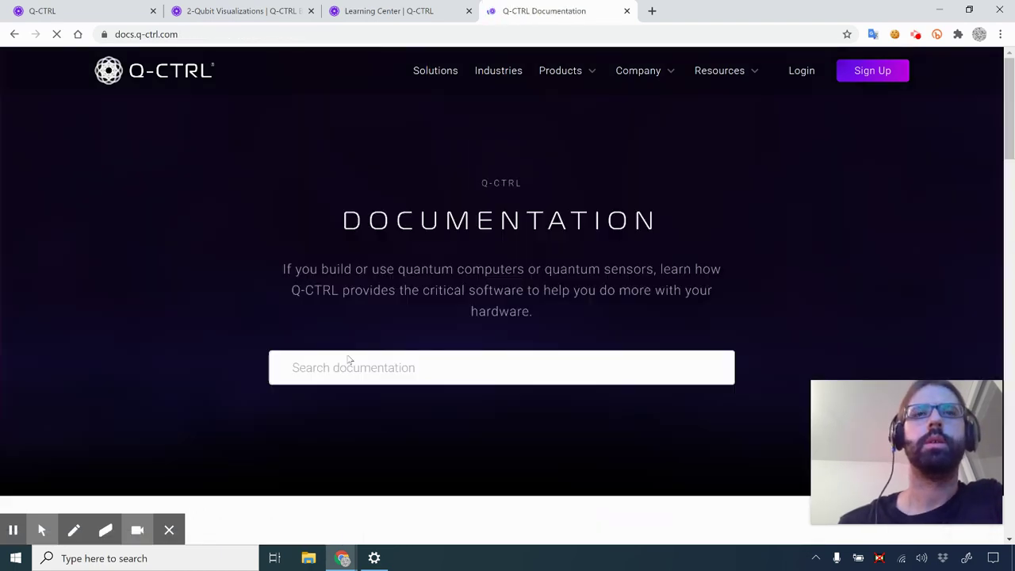
scroll(349, 361, down, 5)
scroll(303, 409, down, 4)
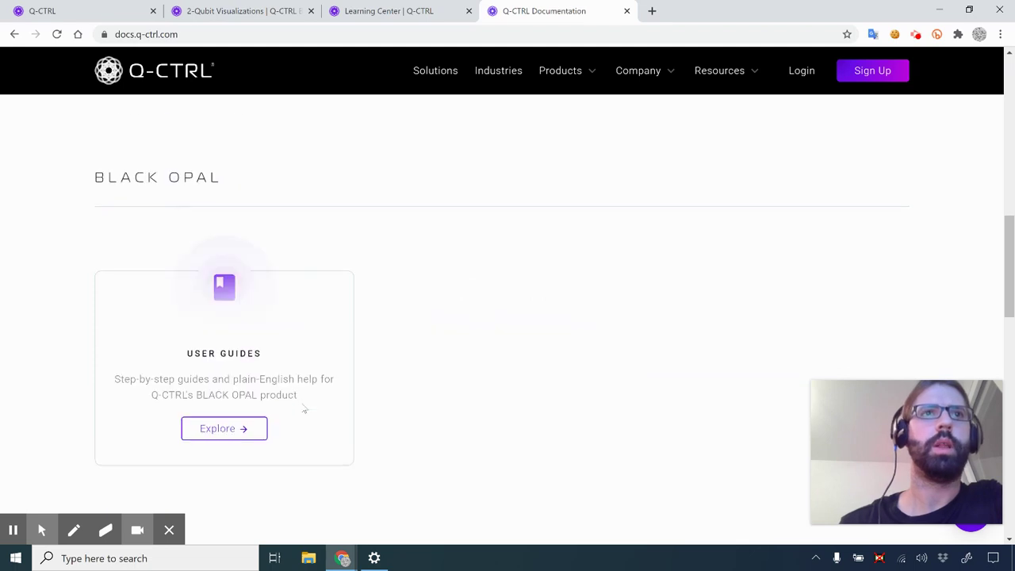
click(227, 431)
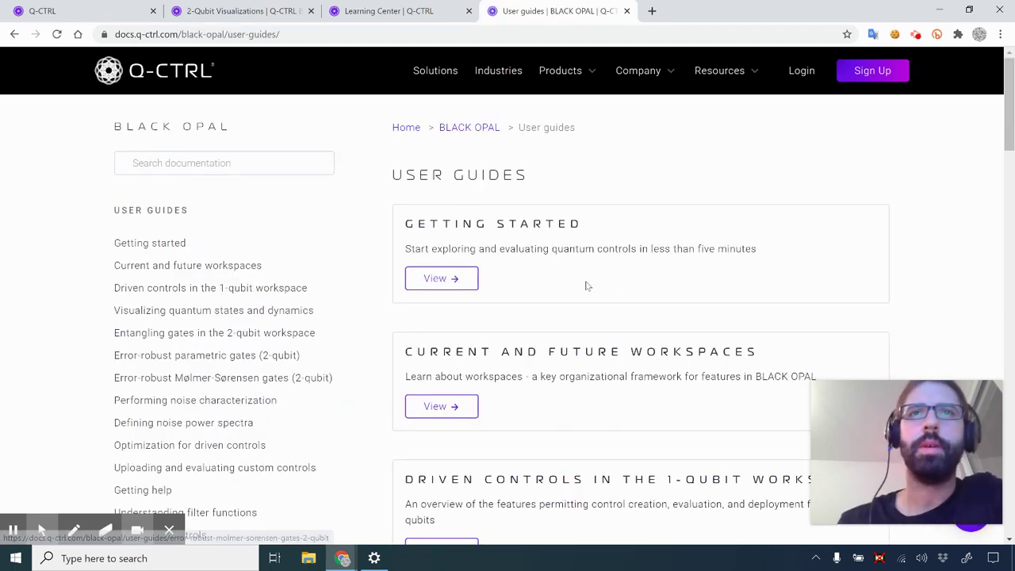
Find the Visualizing Quantum States and Dynamics guide among the BLACK OPAL user guides and open it.
scroll(684, 323, down, 3)
scroll(685, 324, down, 2)
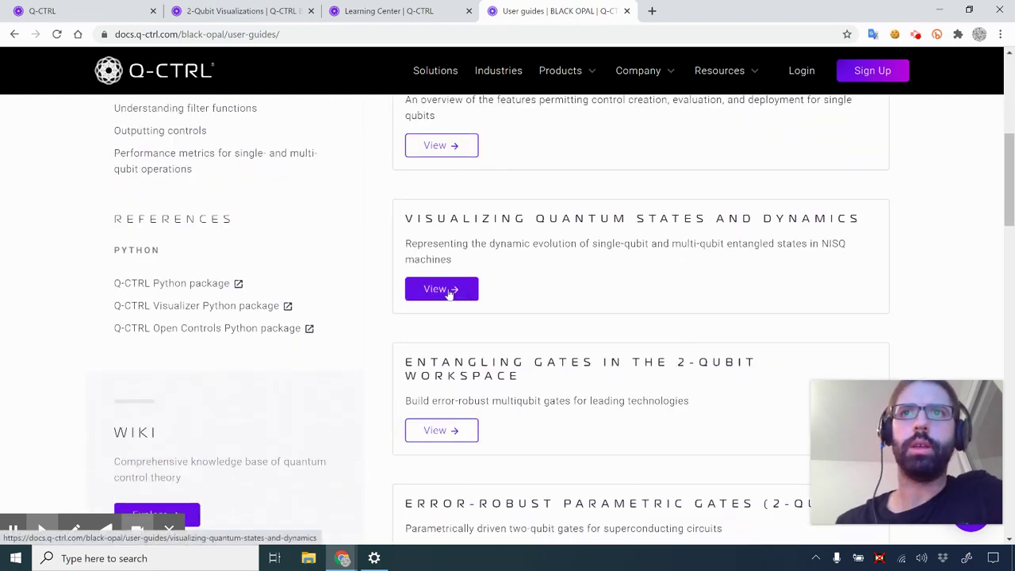
scroll(591, 358, down, 1)
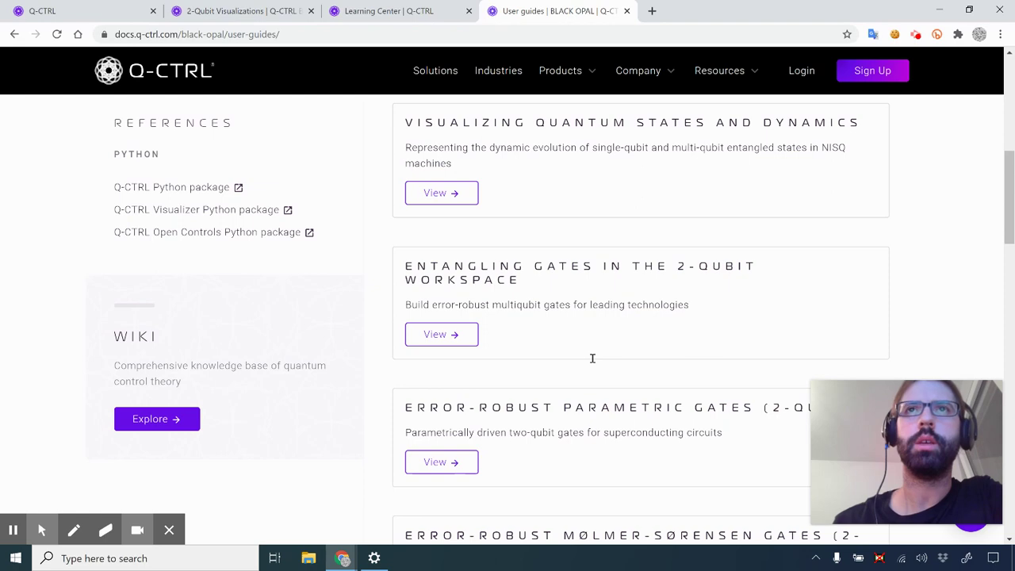
scroll(592, 358, up, 1)
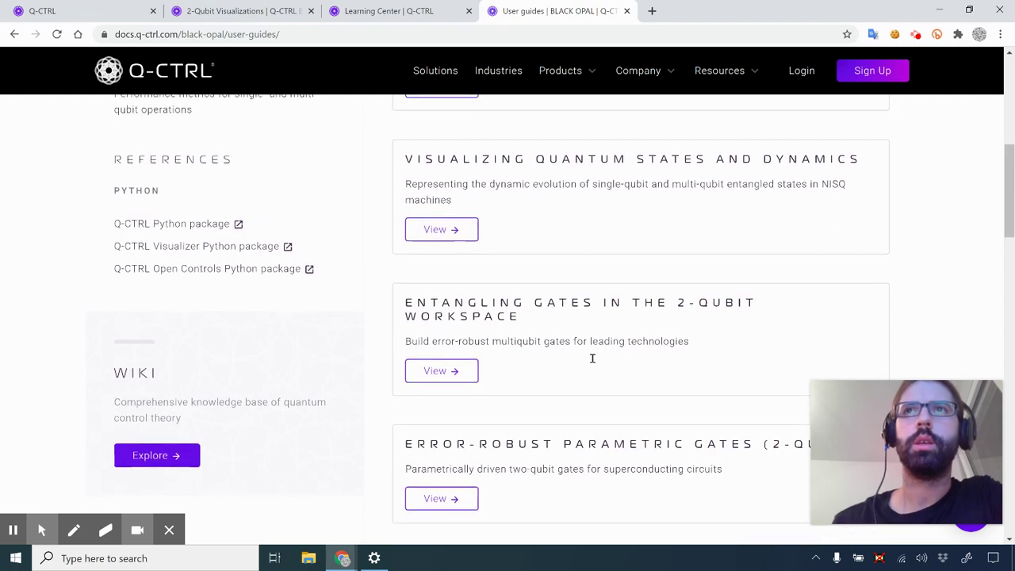
click(437, 234)
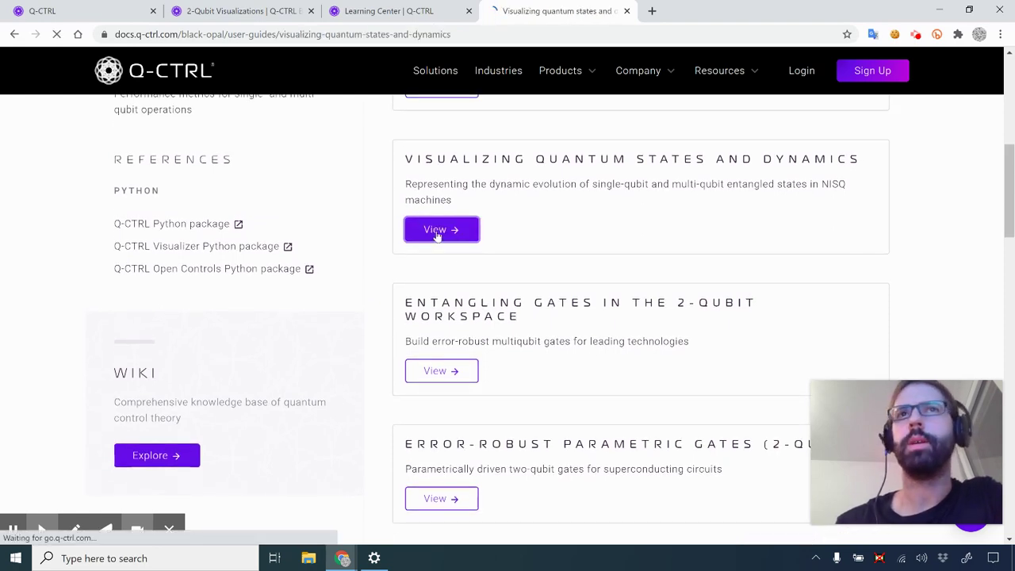
Skim the guide from the Bloch sphere introduction through the noise and circuit visualization sections to the entanglement figure.
scroll(484, 296, down, 4)
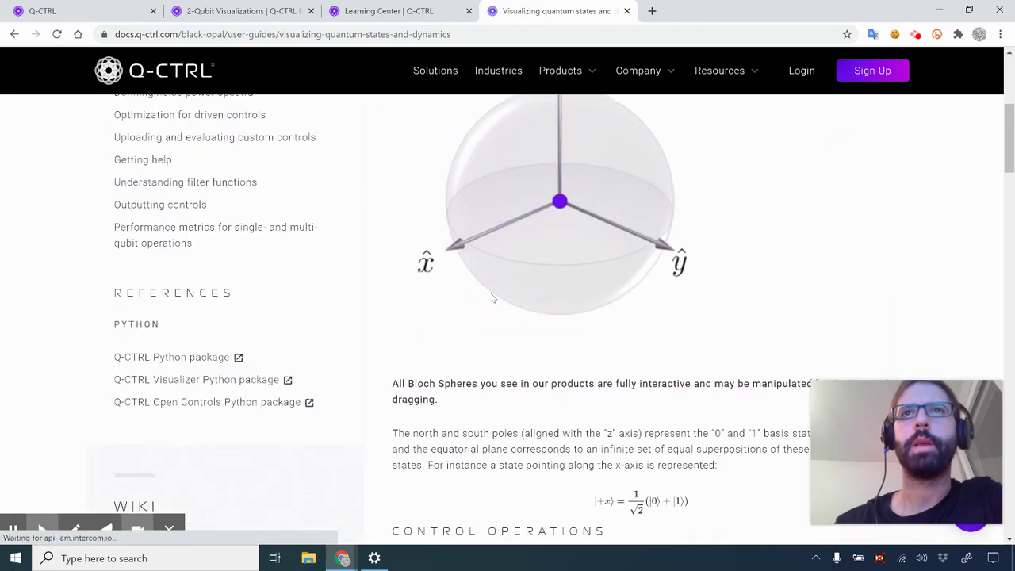
scroll(492, 299, down, 10)
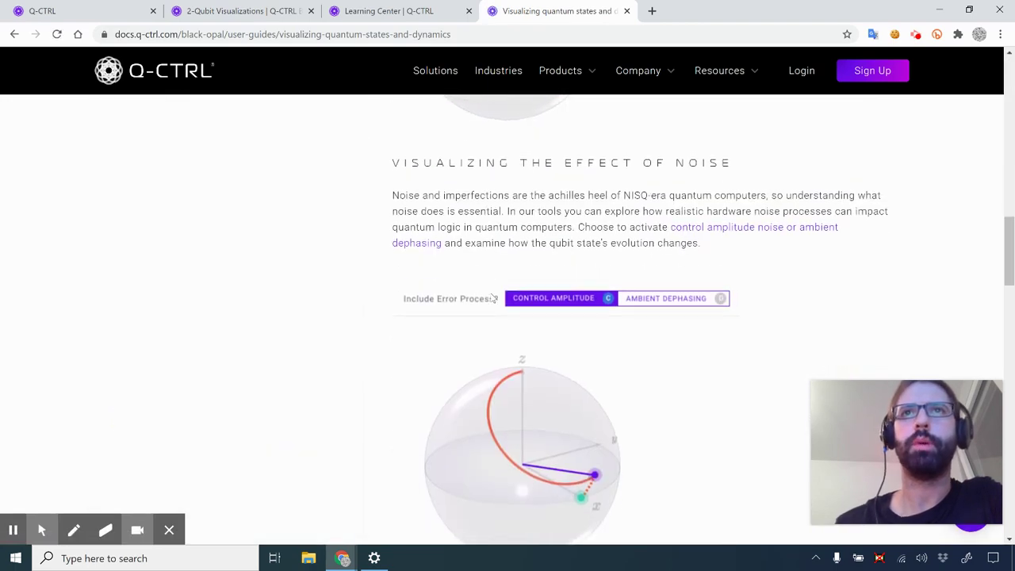
scroll(492, 298, up, 2)
scroll(493, 299, down, 5)
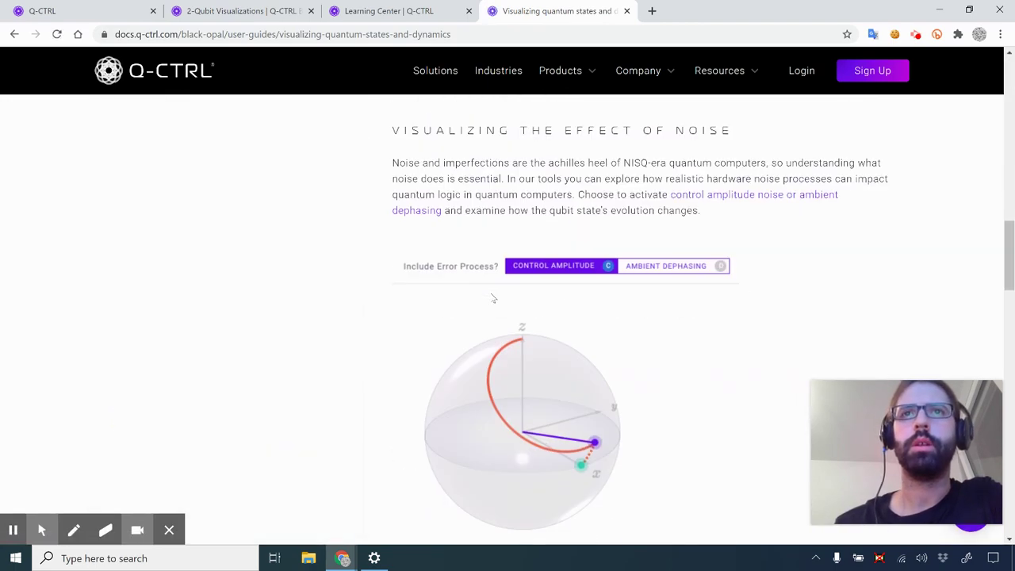
scroll(492, 298, up, 1)
scroll(493, 298, down, 7)
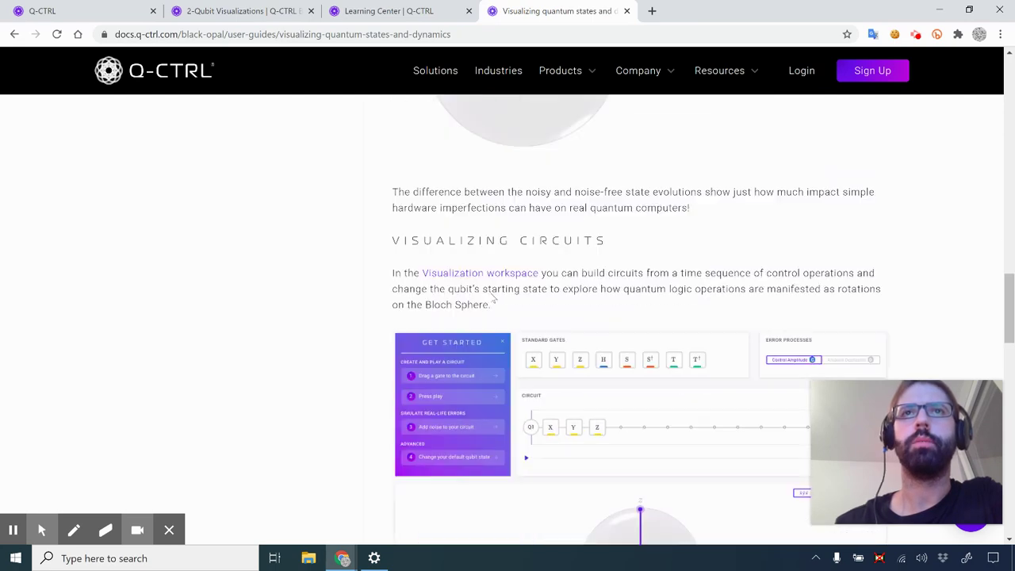
scroll(493, 298, down, 5)
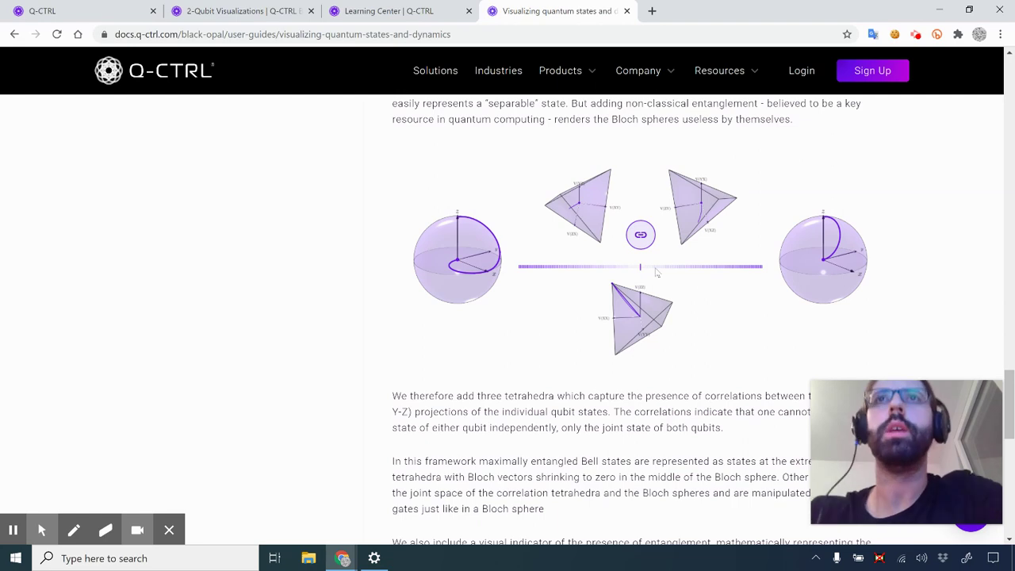
Read the introduction to Visualizing Entanglement Between Qubits and open its technical details link in a new tab.
scroll(656, 272, up, 2)
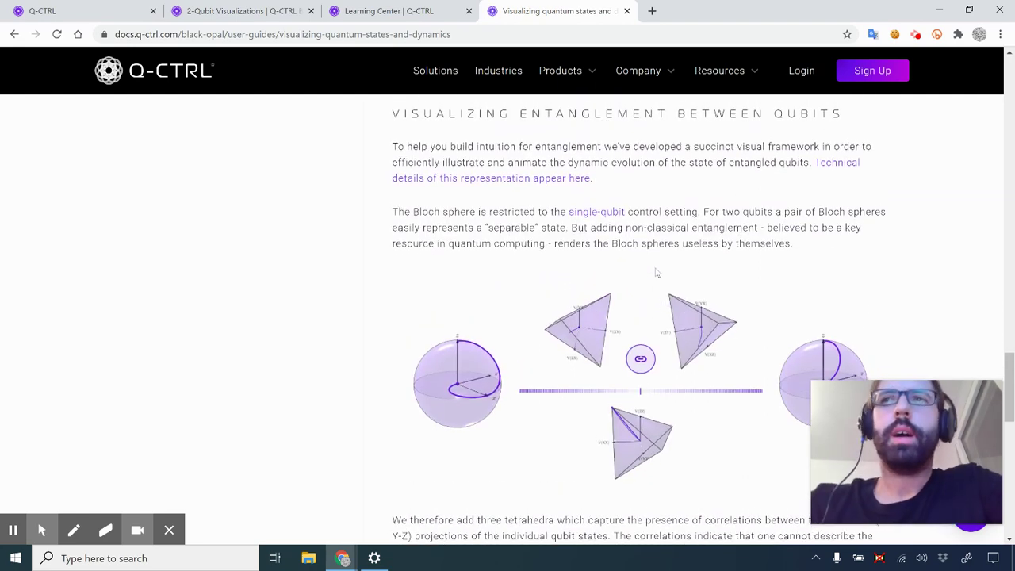
scroll(656, 270, up, 1)
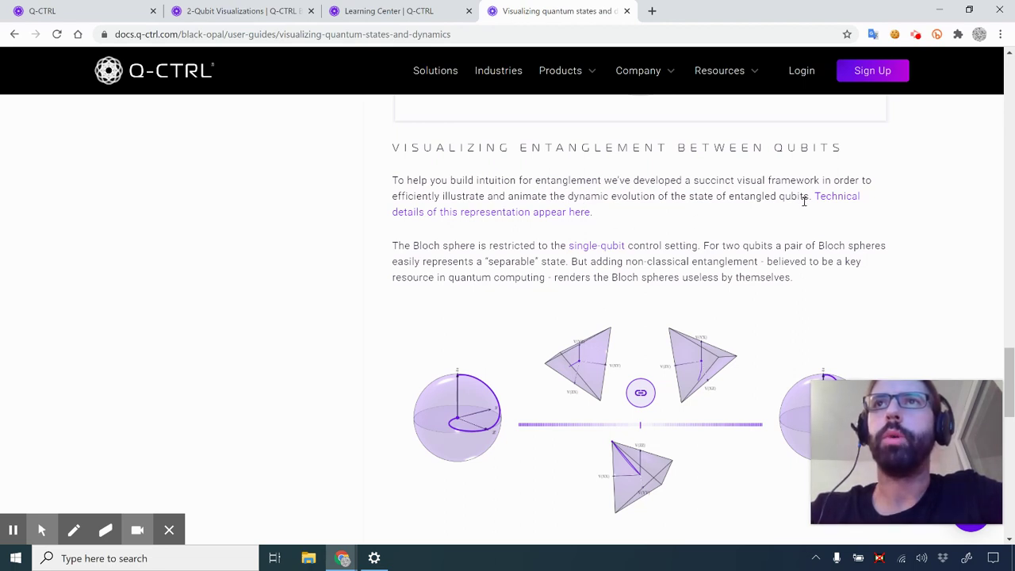
drag(469, 194, 697, 196)
click(740, 199)
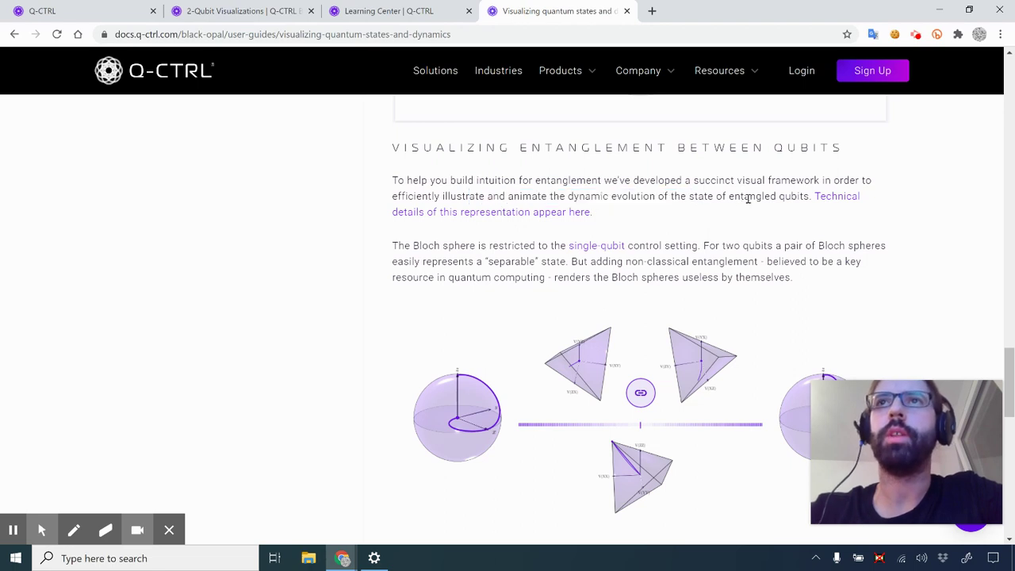
middle_click(835, 204)
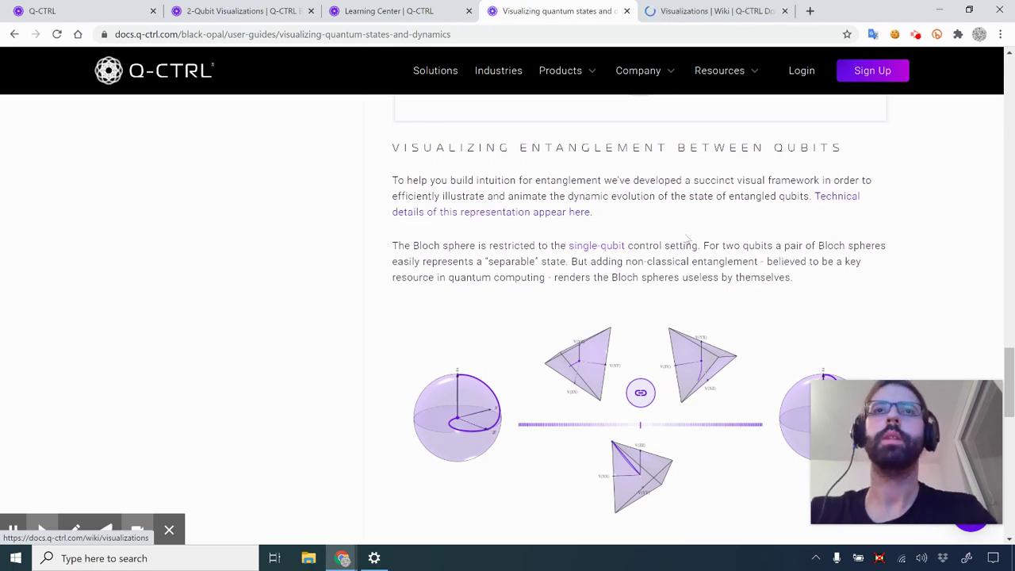
Read how a pair of Bloch spheres and three correlation tetrahedra represent separable and entangled two-qubit states.
scroll(688, 240, down, 1)
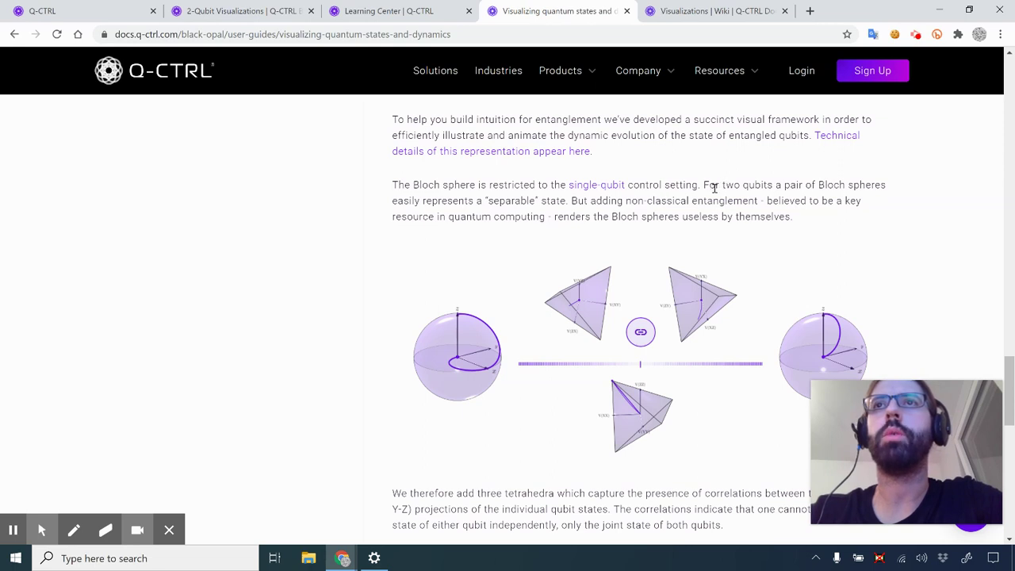
drag(713, 188, 843, 186)
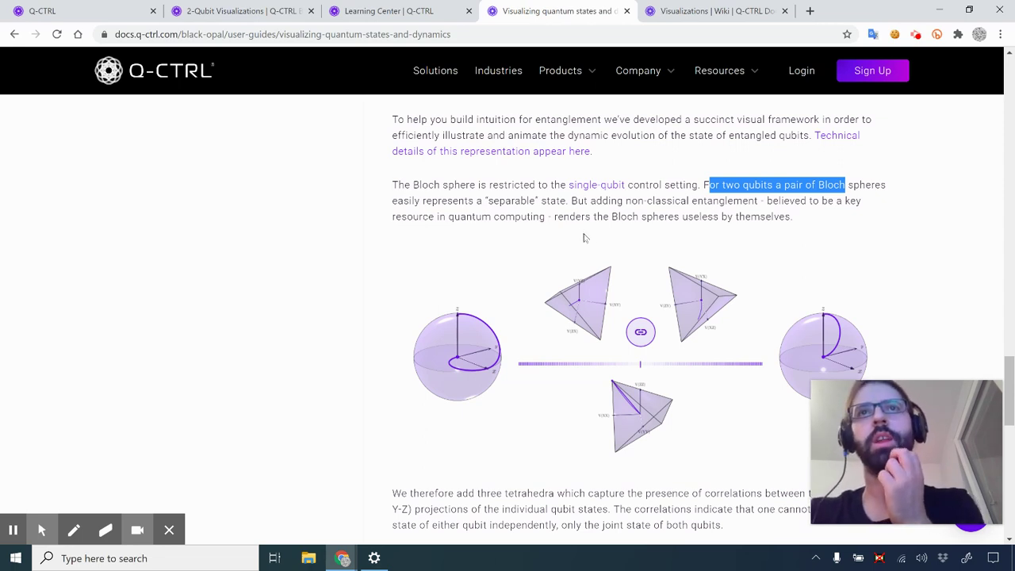
click(662, 198)
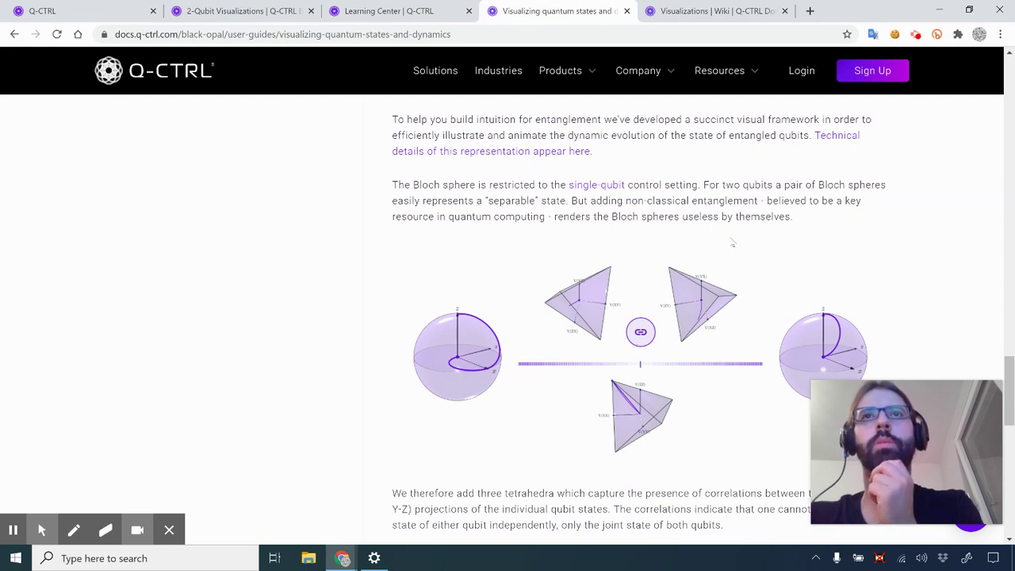
scroll(725, 267, down, 2)
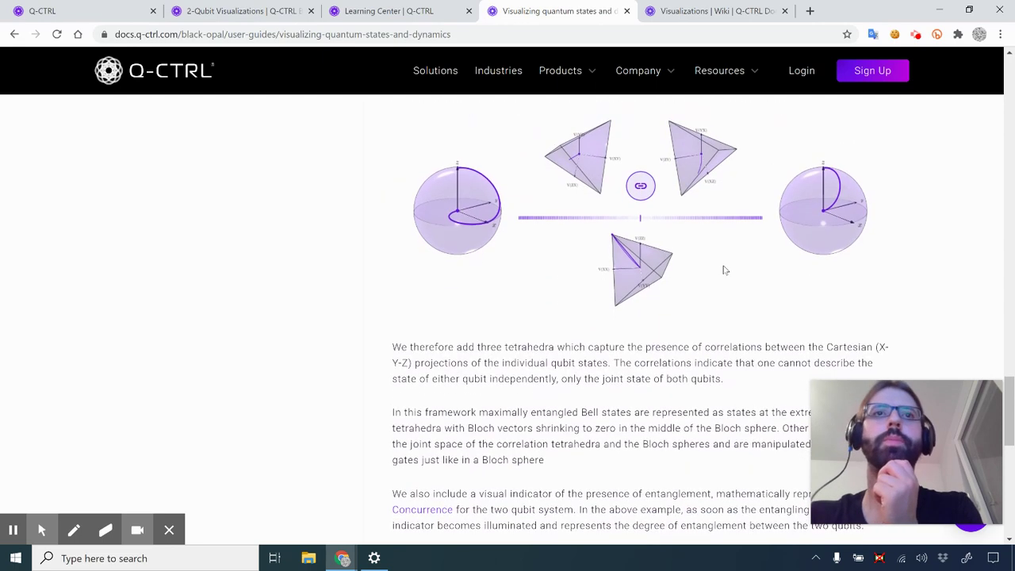
scroll(723, 269, down, 1)
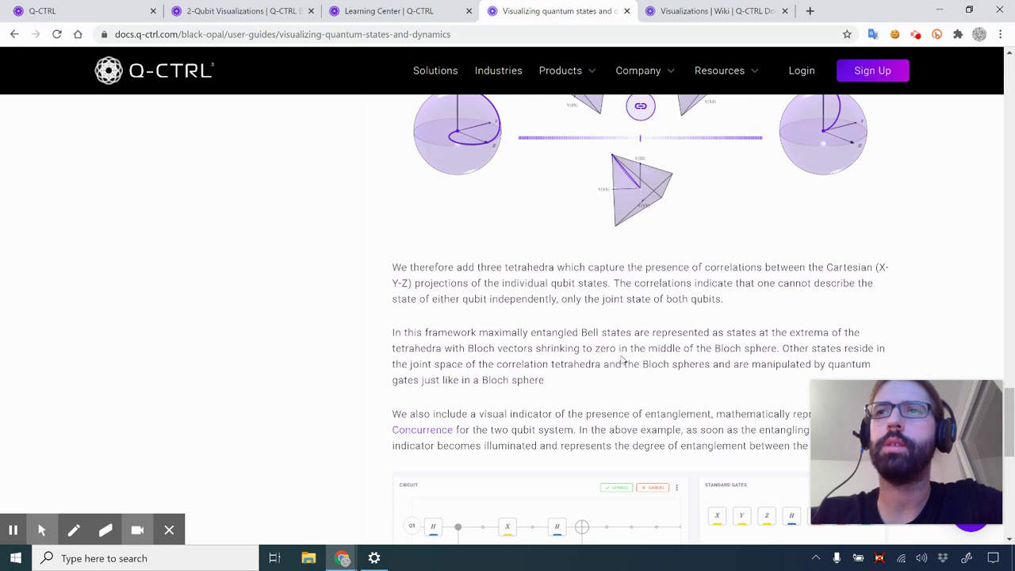
scroll(624, 361, up, 1)
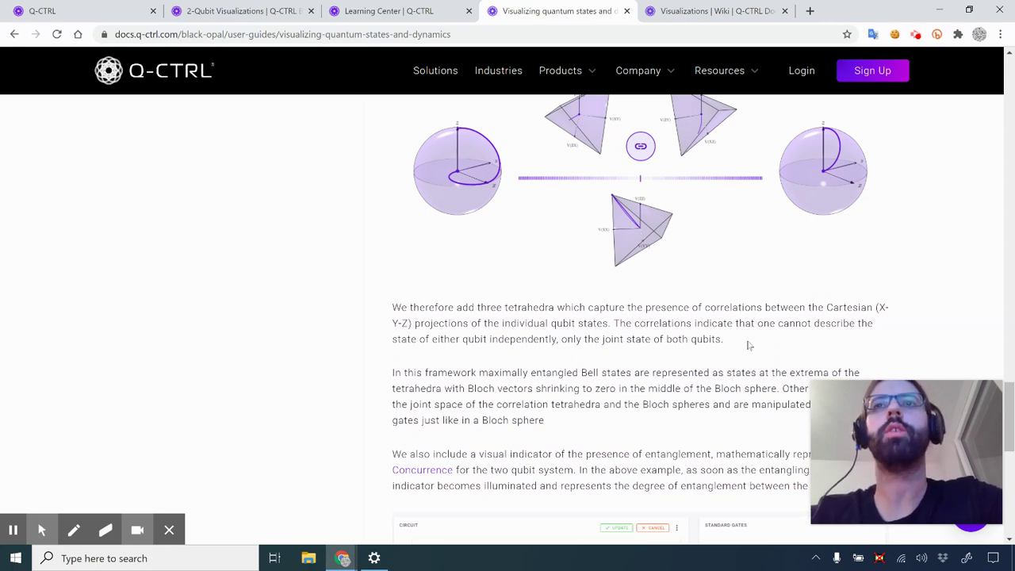
scroll(749, 346, down, 1)
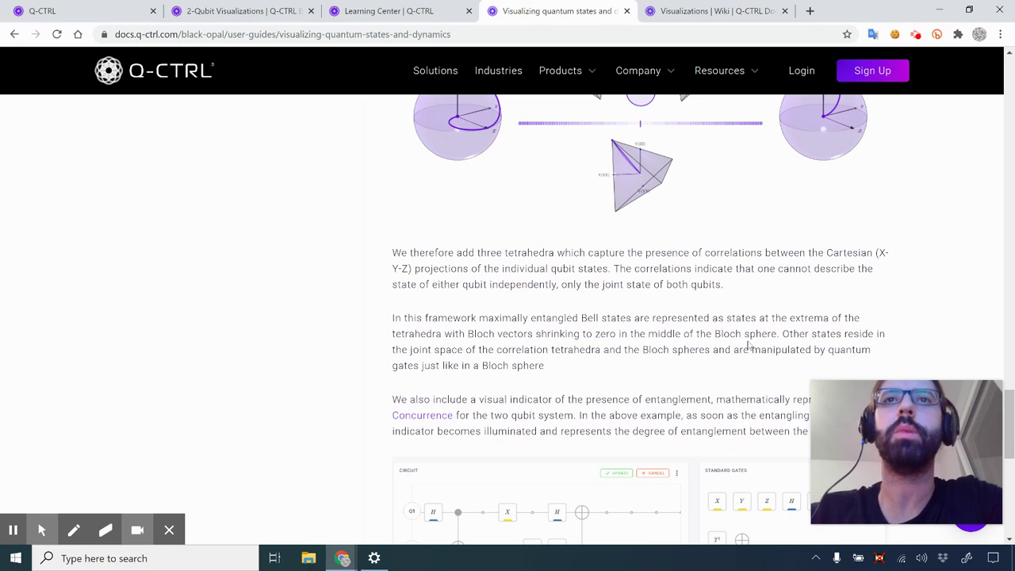
scroll(750, 345, down, 2)
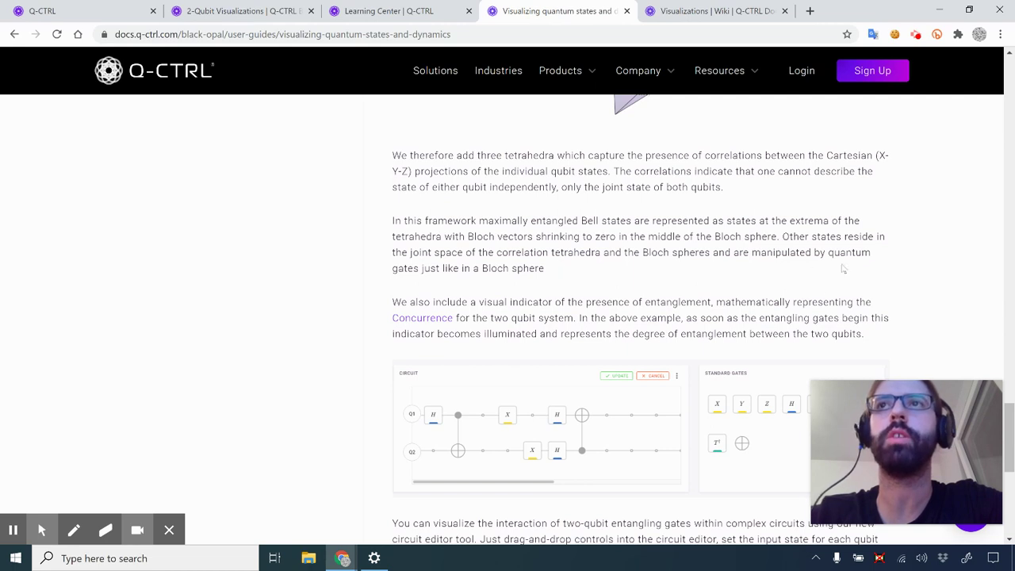
Highlight "joint space of the correlation tetrahedra and" in the Bell states paragraph and compare it with the tetrahedra figure.
drag(407, 251, 626, 265)
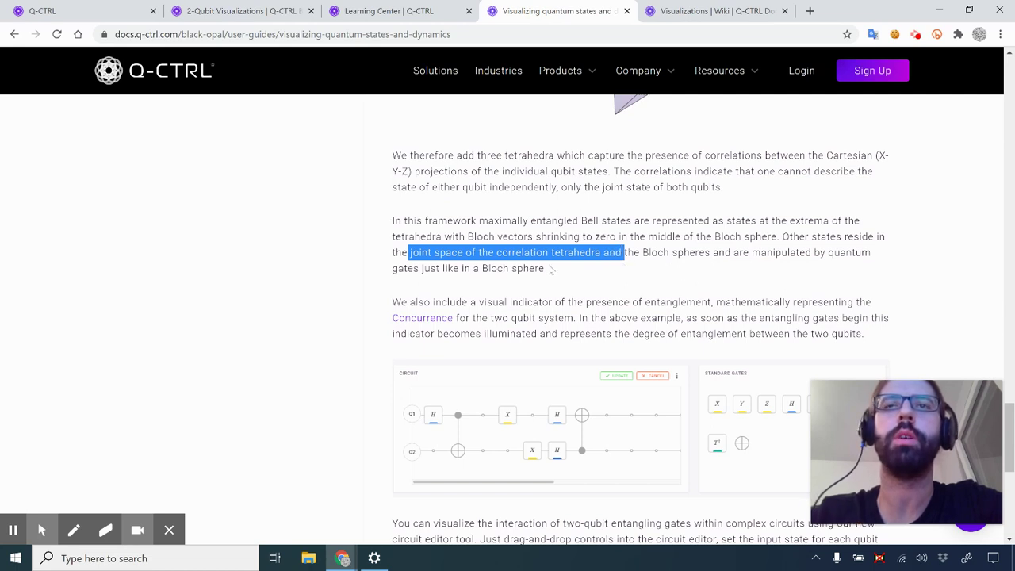
scroll(552, 271, up, 1)
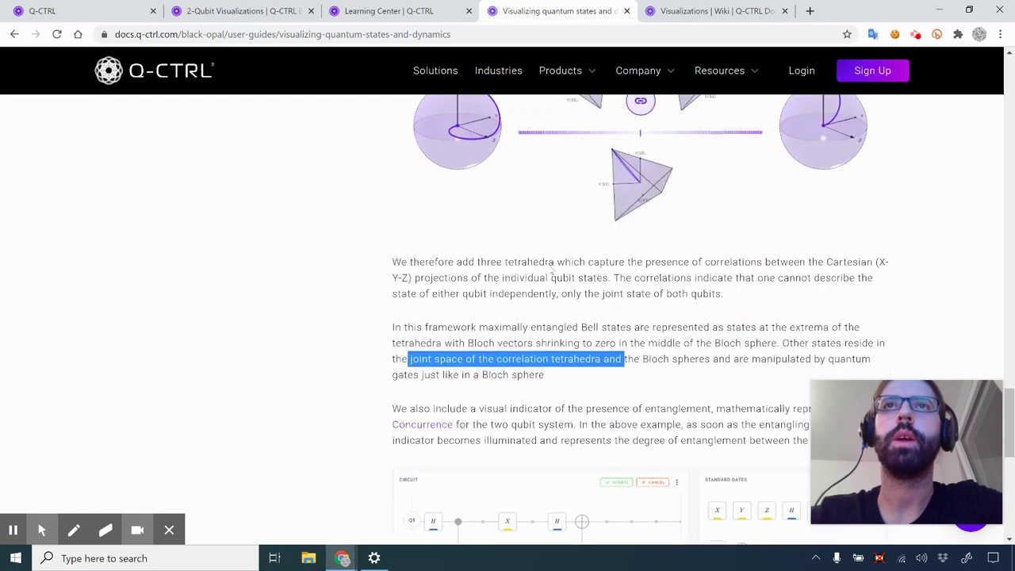
scroll(549, 268, up, 1)
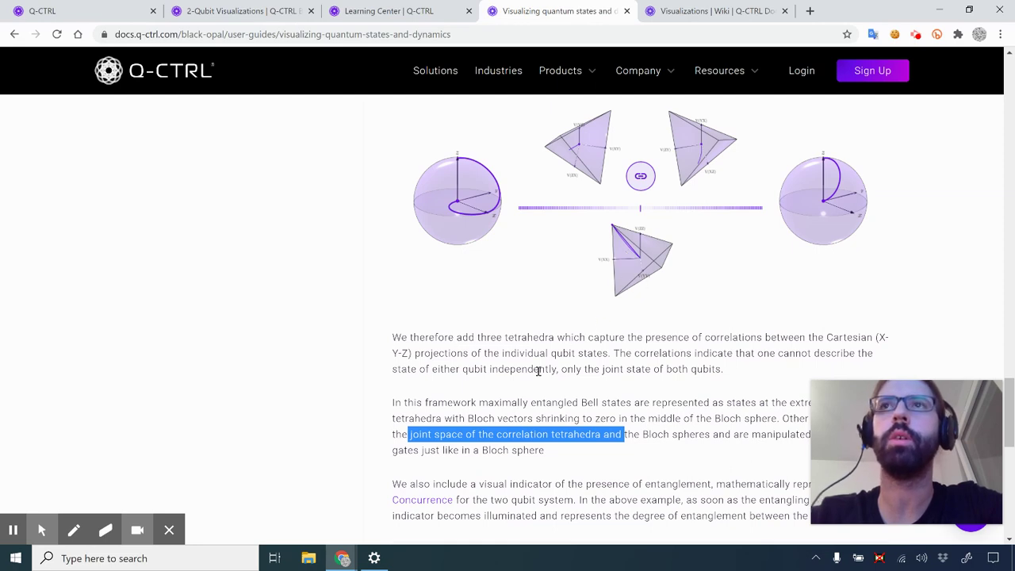
Review the entanglement indicator paragraph and example circuit, and open the Concurrence link in a new tab.
scroll(539, 372, down, 4)
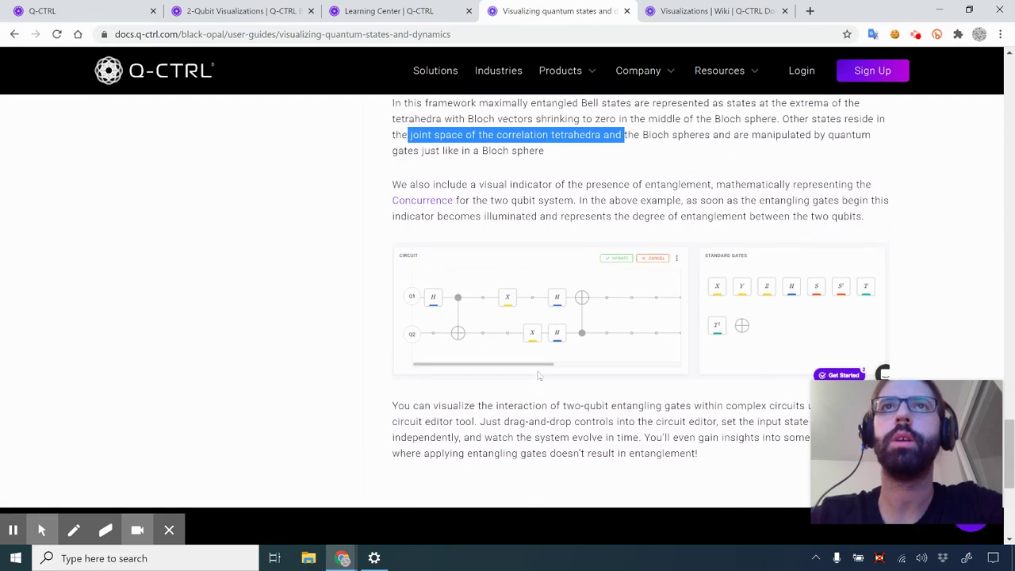
scroll(539, 375, up, 1)
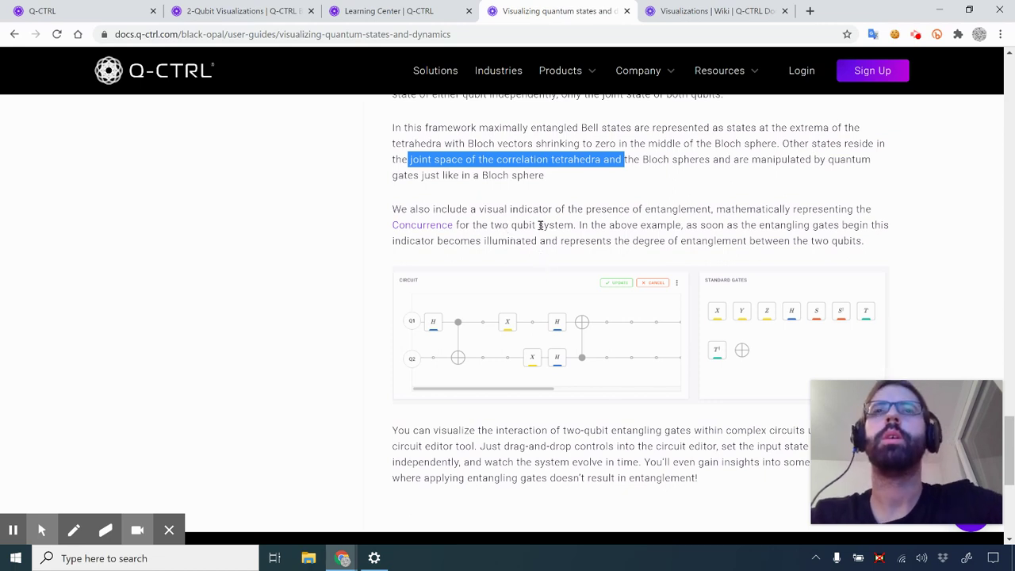
scroll(539, 225, up, 2)
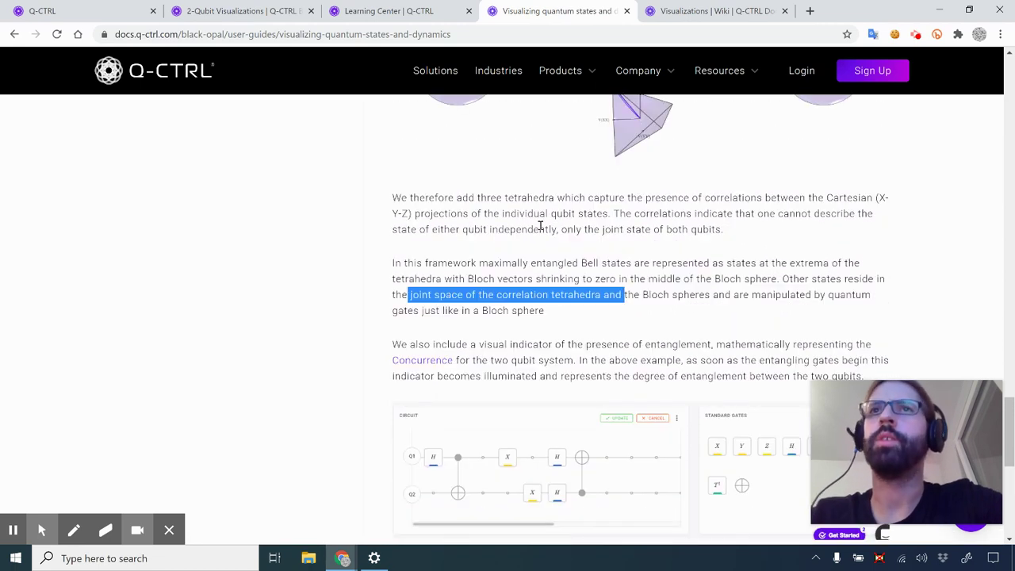
scroll(652, 220, down, 2)
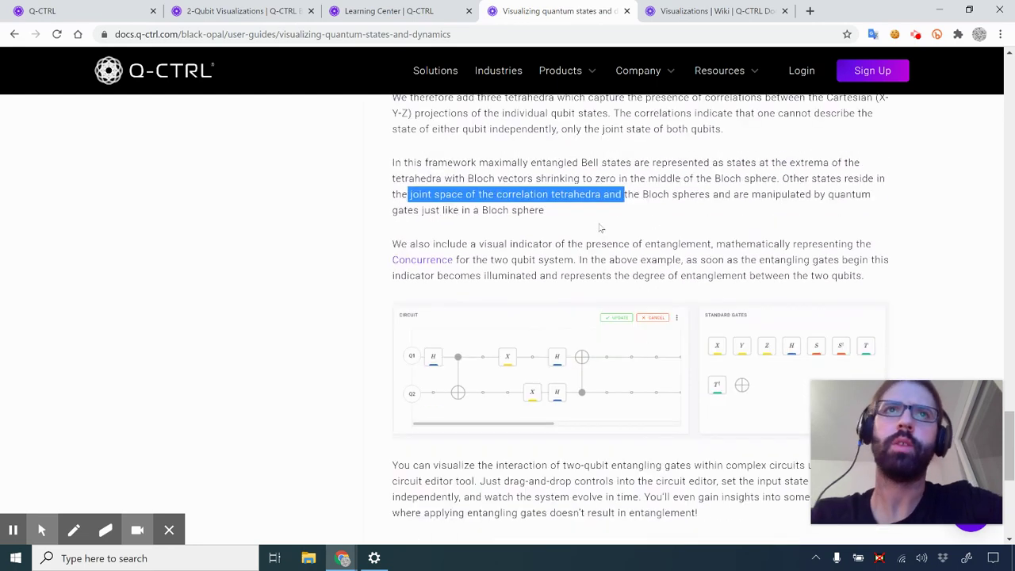
middle_click(426, 267)
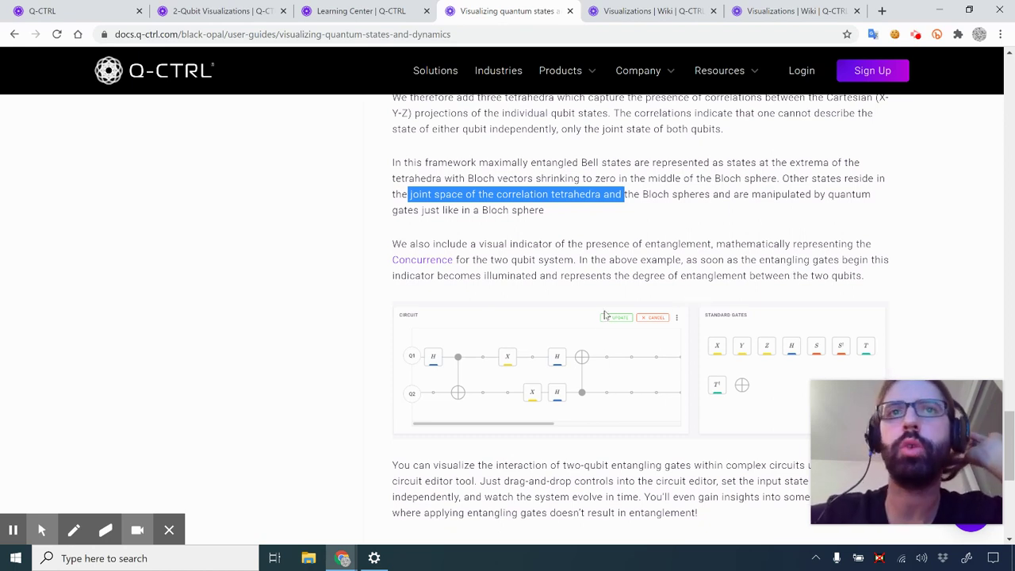
Read the closing circuit editor paragraph, highlight its last sentence about entangling gates without entanglement, and revisit the tetrahedra figure.
scroll(606, 315, down, 1)
scroll(606, 315, down, 1)
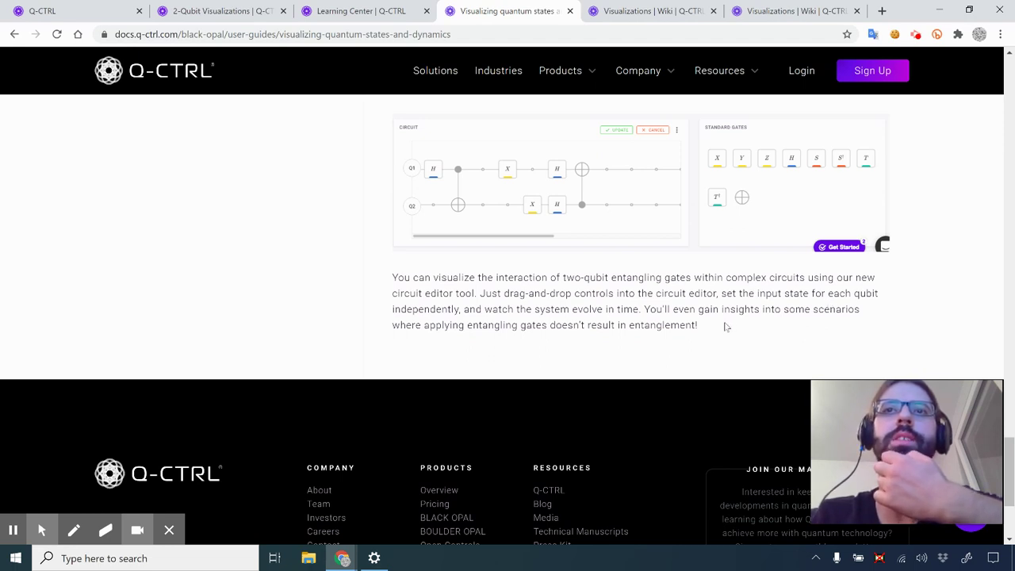
drag(698, 325, 645, 308)
scroll(645, 307, up, 2)
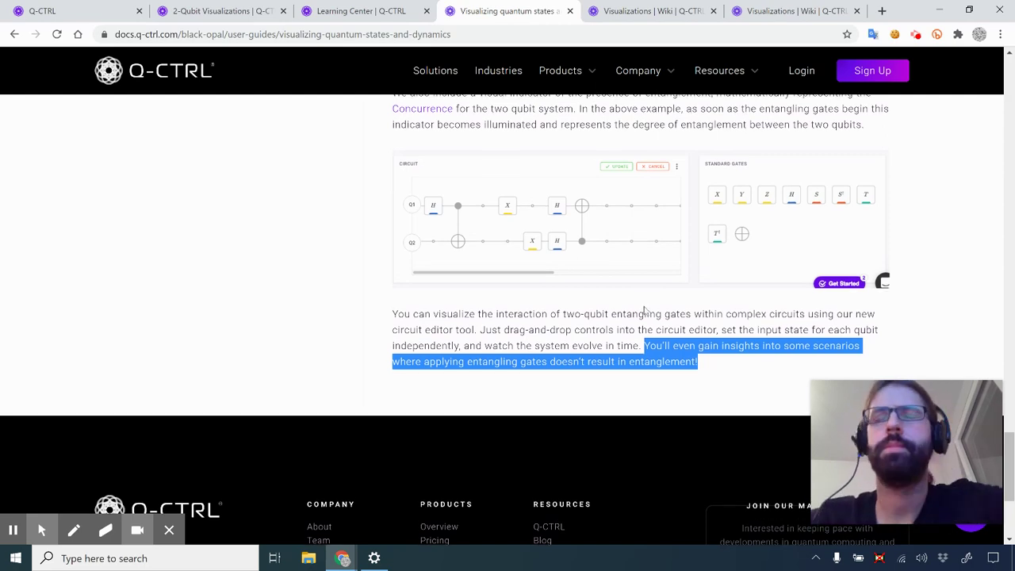
scroll(645, 311, up, 1)
scroll(645, 311, up, 3)
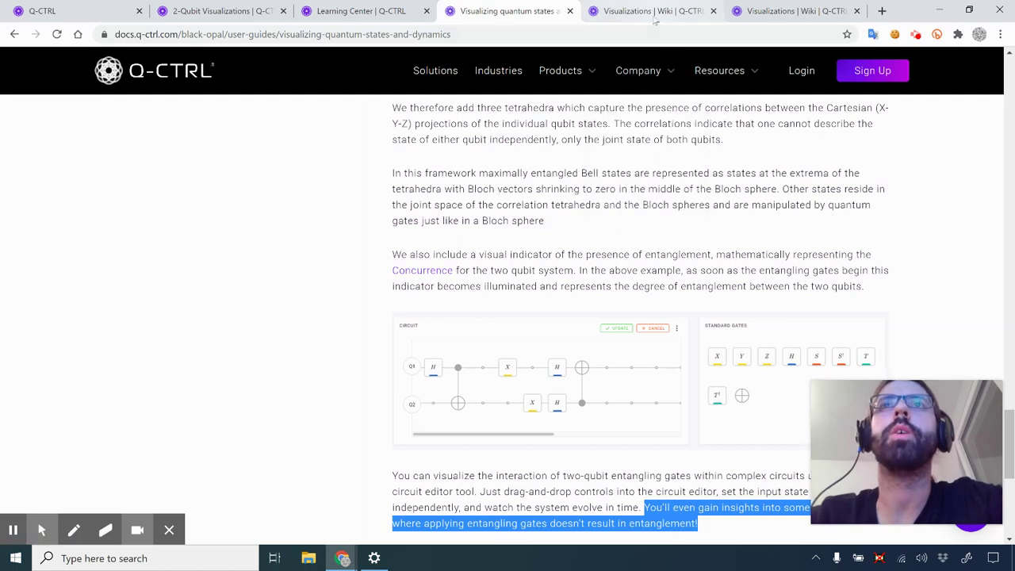
scroll(587, 357, up, 5)
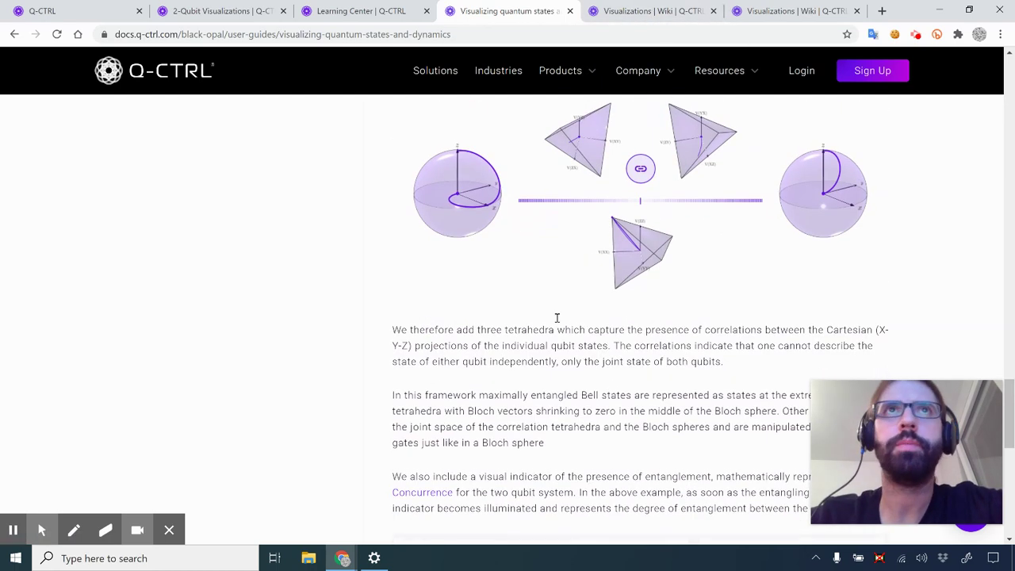
Close the Learning Center page and return to the 2-Qubit Visualizations page.
click(343, 15)
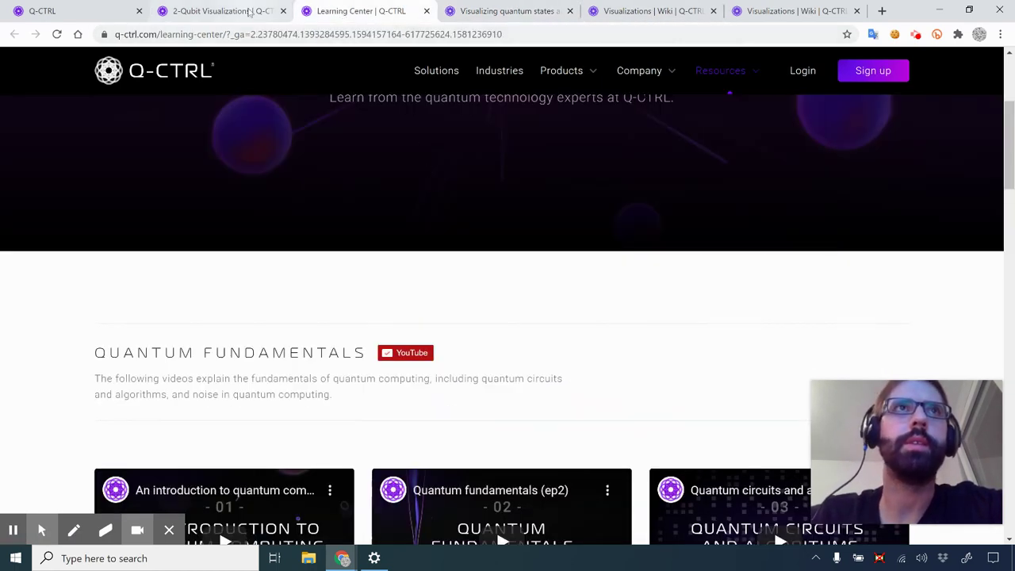
click(427, 11)
click(238, 11)
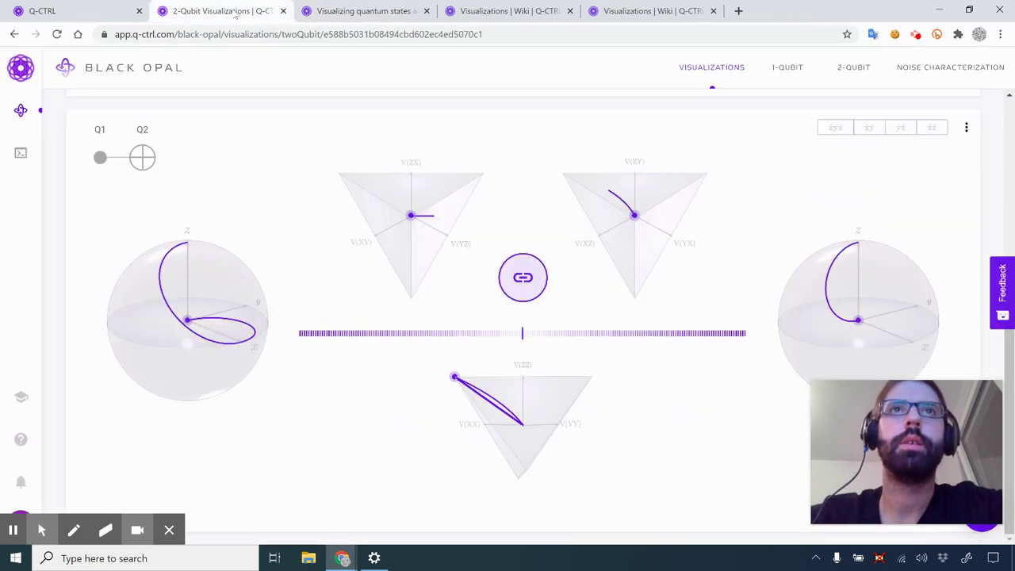
Rotate the ZZ, ZX and ZY correlation tetrahedra to view their state paths from different angles.
mouse_move(514, 412)
mouse_down()
mouse_move(555, 389)
mouse_move(481, 373)
mouse_move(497, 442)
mouse_move(487, 461)
mouse_move(501, 421)
mouse_up()
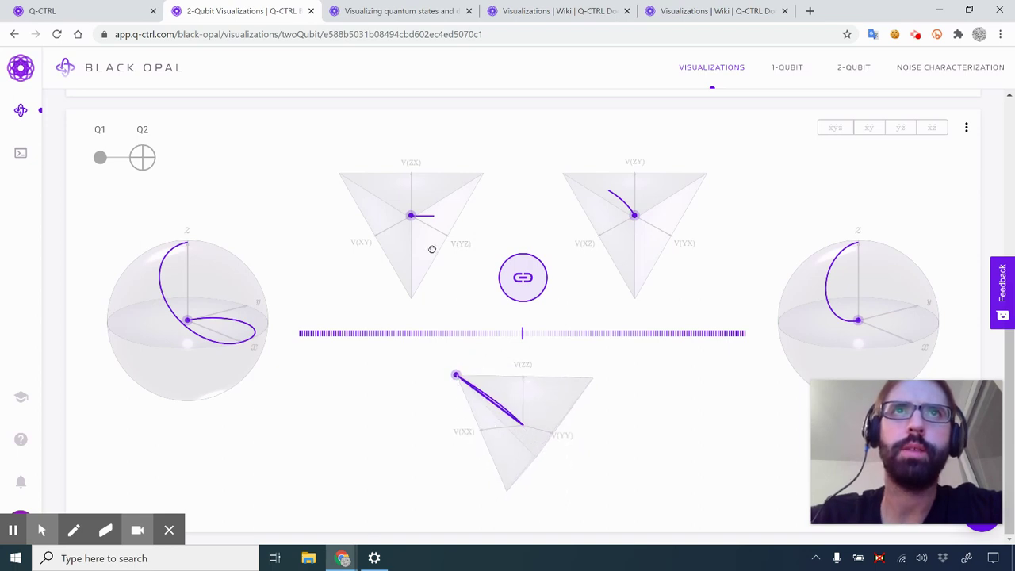
drag(421, 205, 456, 227)
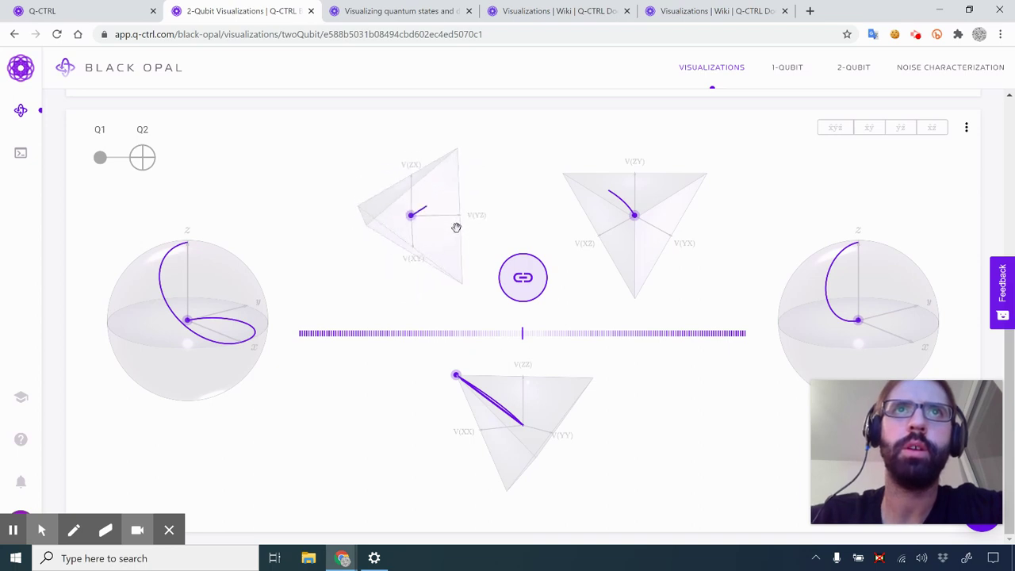
mouse_move(631, 237)
mouse_down()
mouse_move(630, 226)
mouse_move(659, 216)
mouse_move(660, 235)
mouse_move(631, 239)
mouse_up()
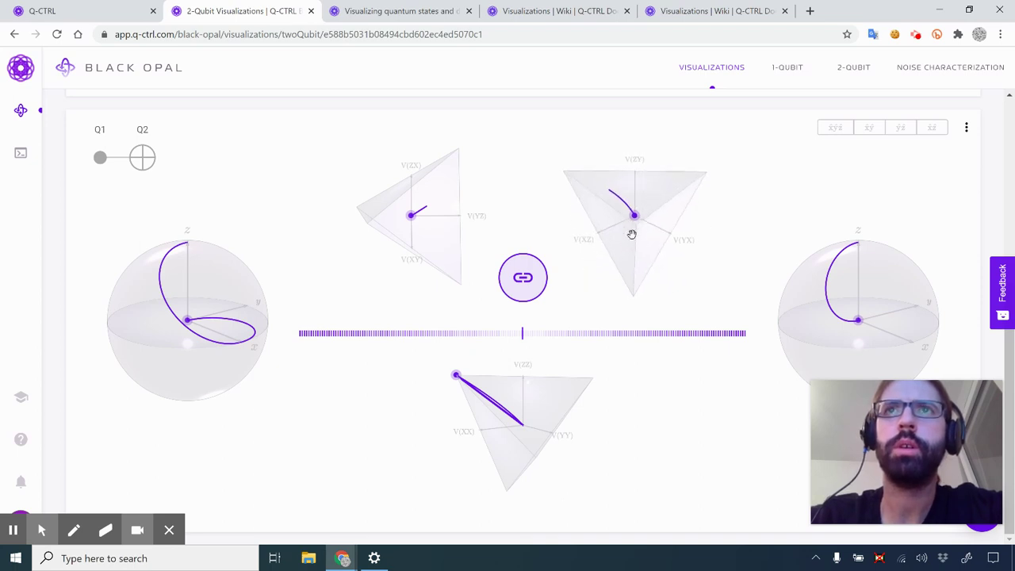
Set the circuit playback to early in the CNOT gate, and advance it to about two-thirds of the timeline.
scroll(633, 215, up, 1)
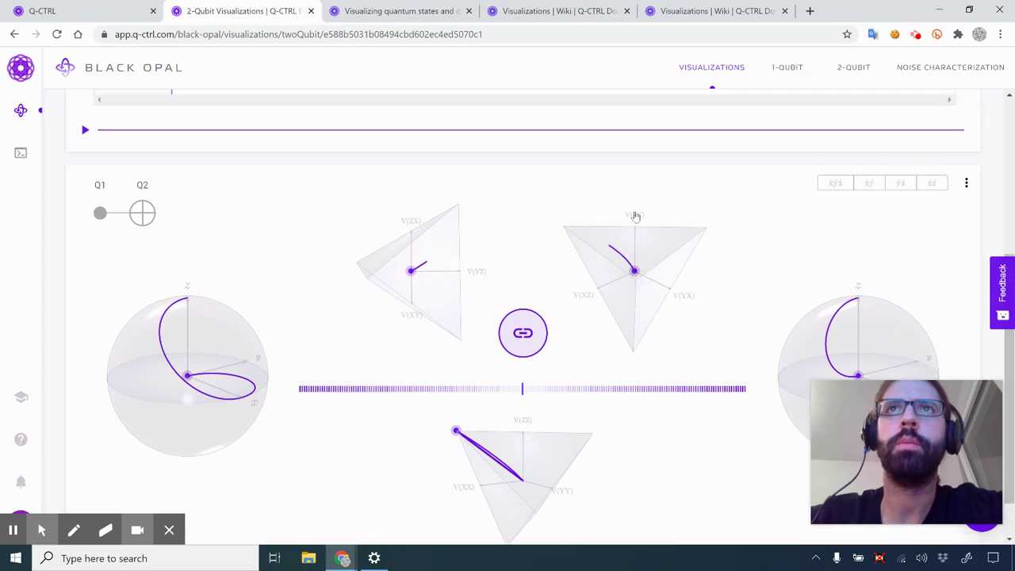
click(585, 130)
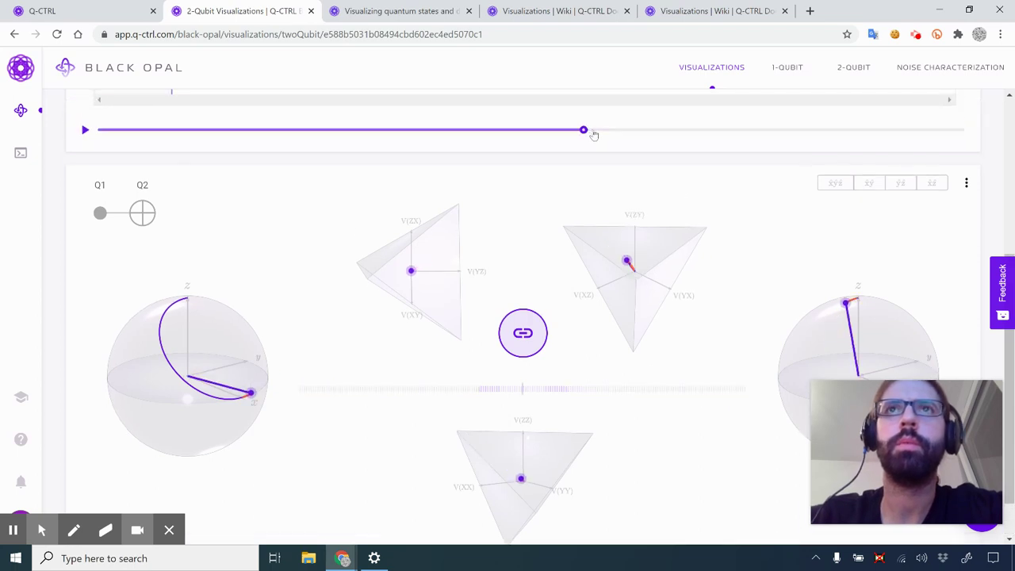
scroll(573, 166, up, 2)
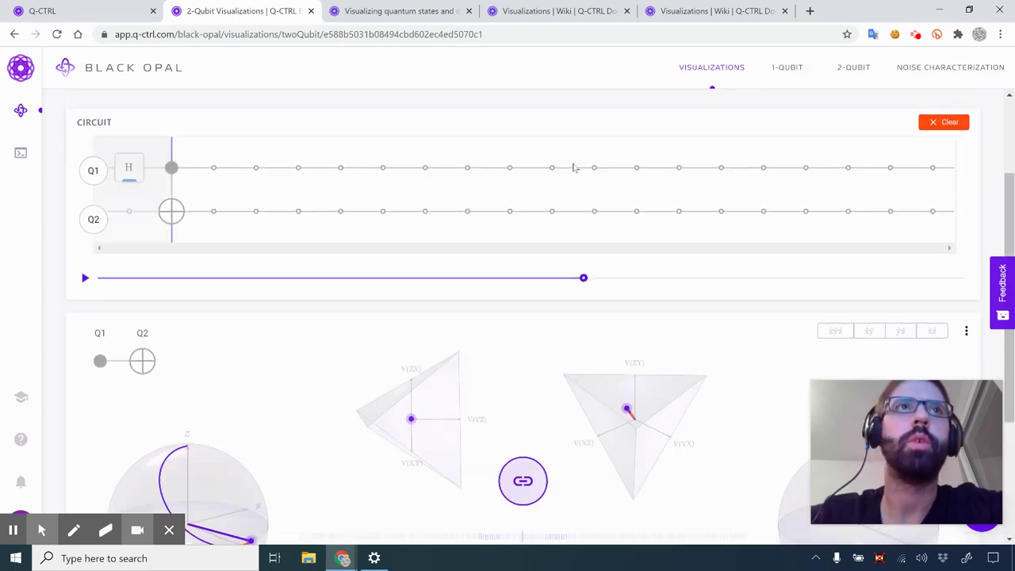
scroll(547, 219, down, 3)
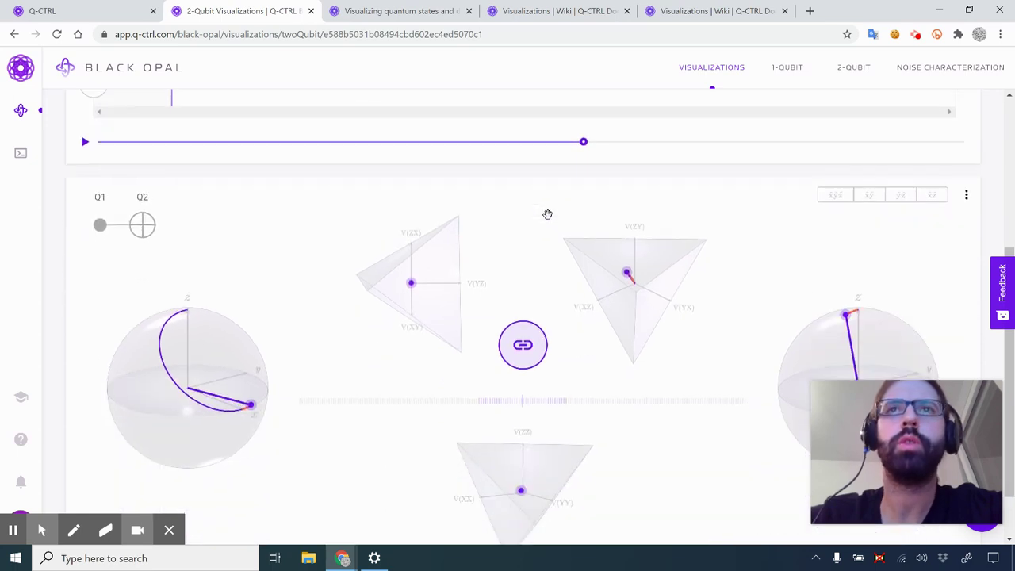
scroll(583, 185, up, 1)
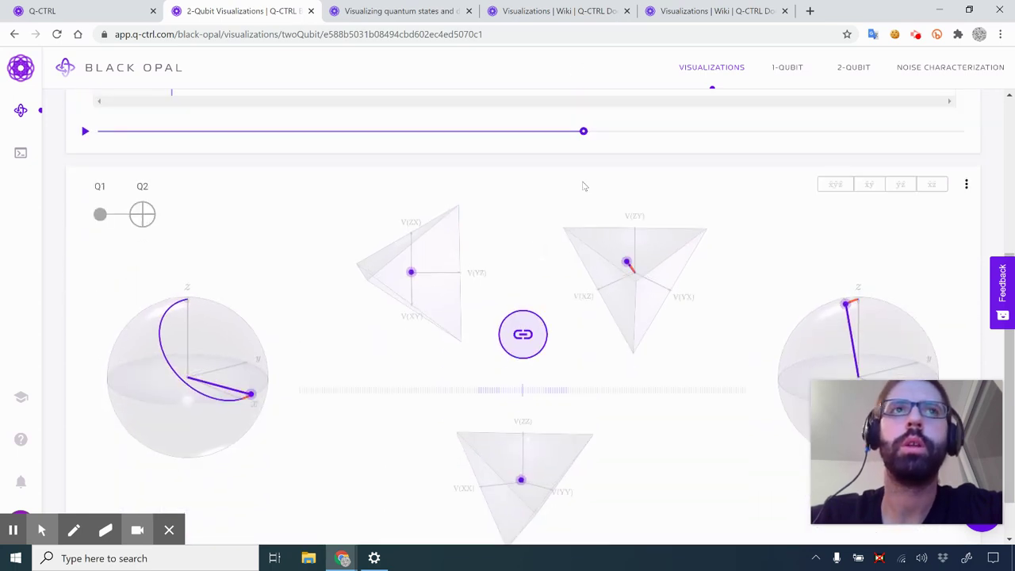
scroll(583, 185, up, 1)
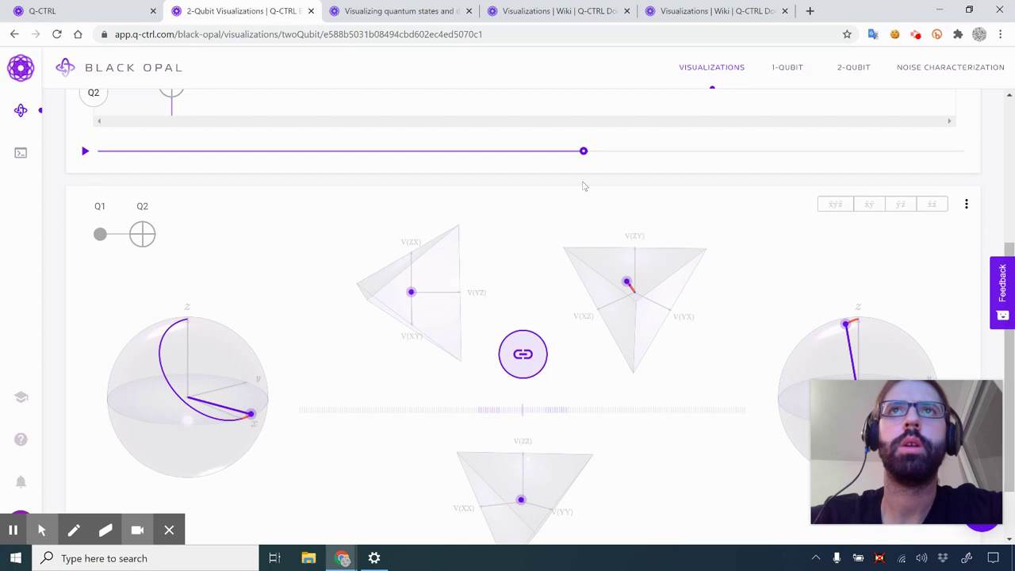
click(585, 151)
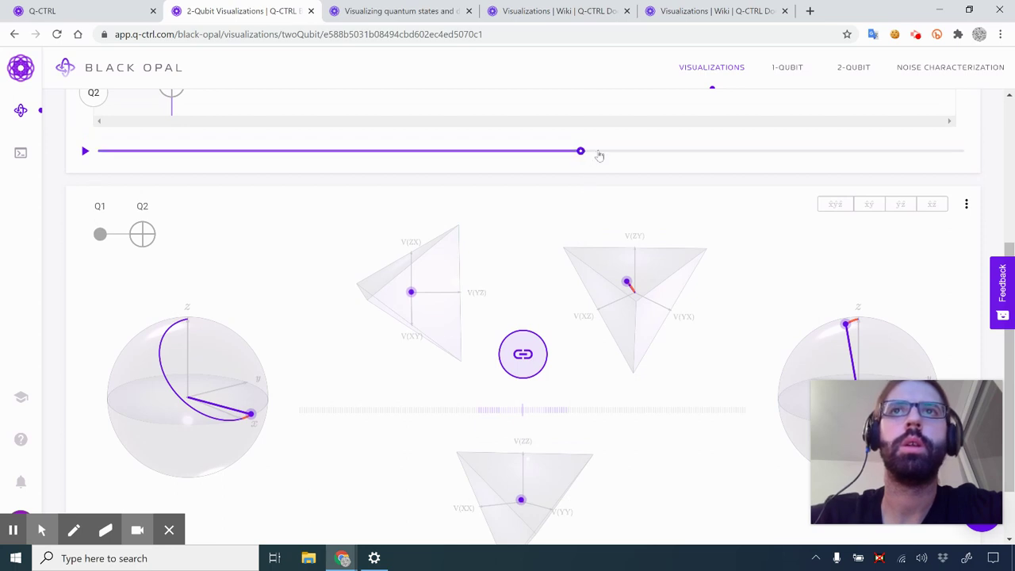
drag(599, 155, 656, 154)
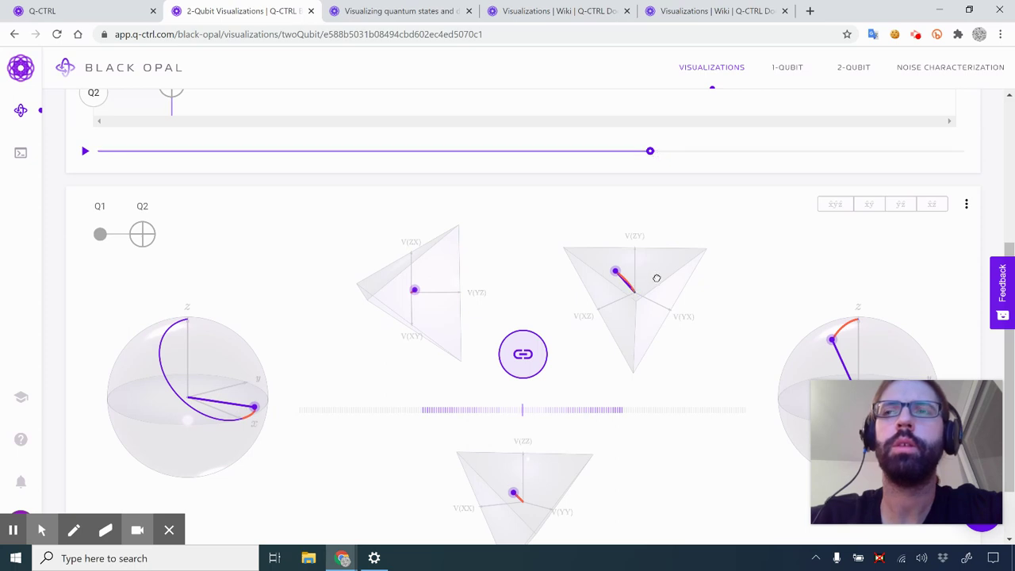
Rotate the ZY tetrahedron and advance the playback to about three-quarters of the timeline to examine the partially entangled state.
drag(655, 279, 645, 305)
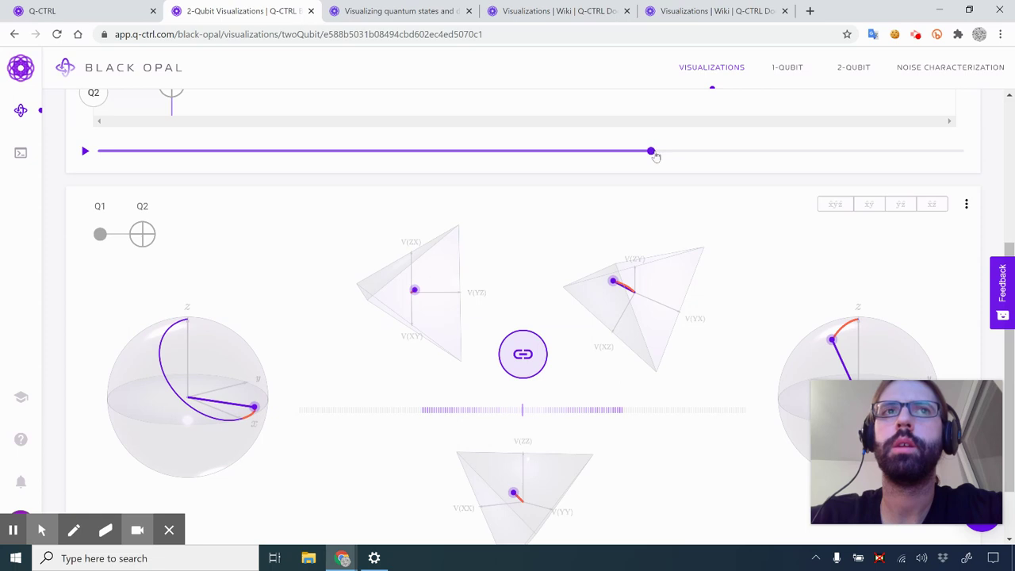
drag(655, 157, 767, 143)
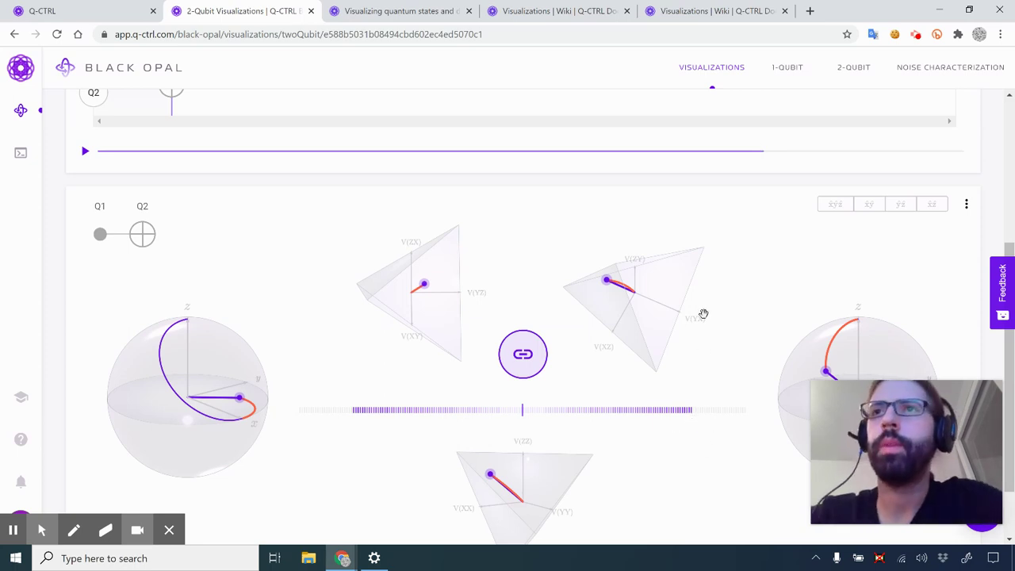
scroll(704, 319, down, 1)
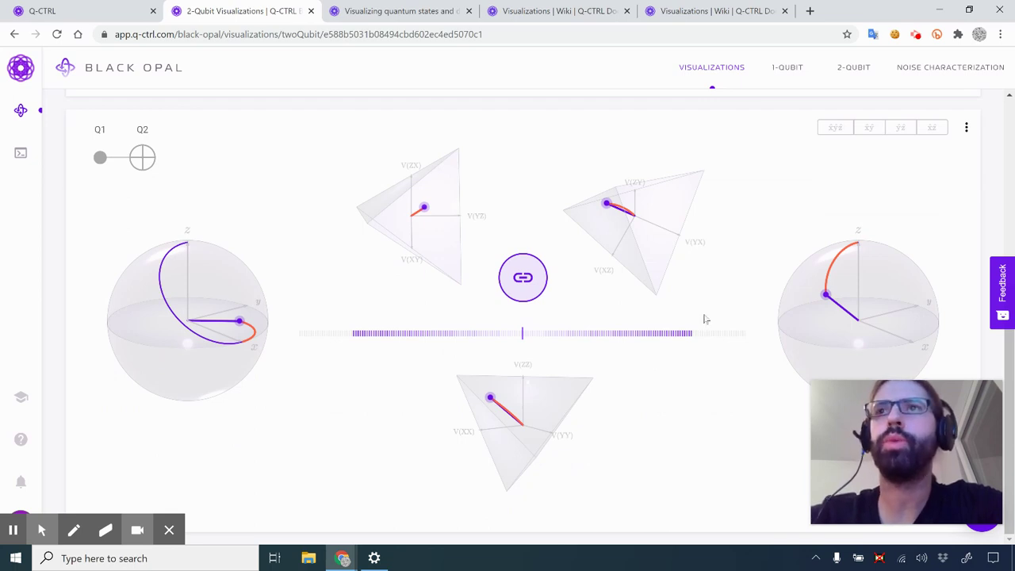
scroll(704, 318, up, 2)
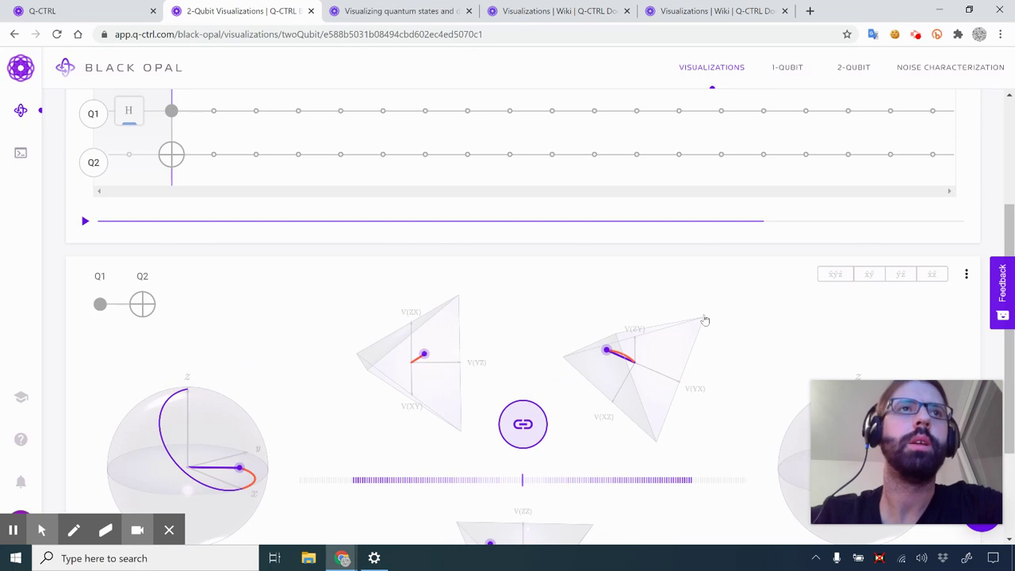
scroll(705, 320, down, 1)
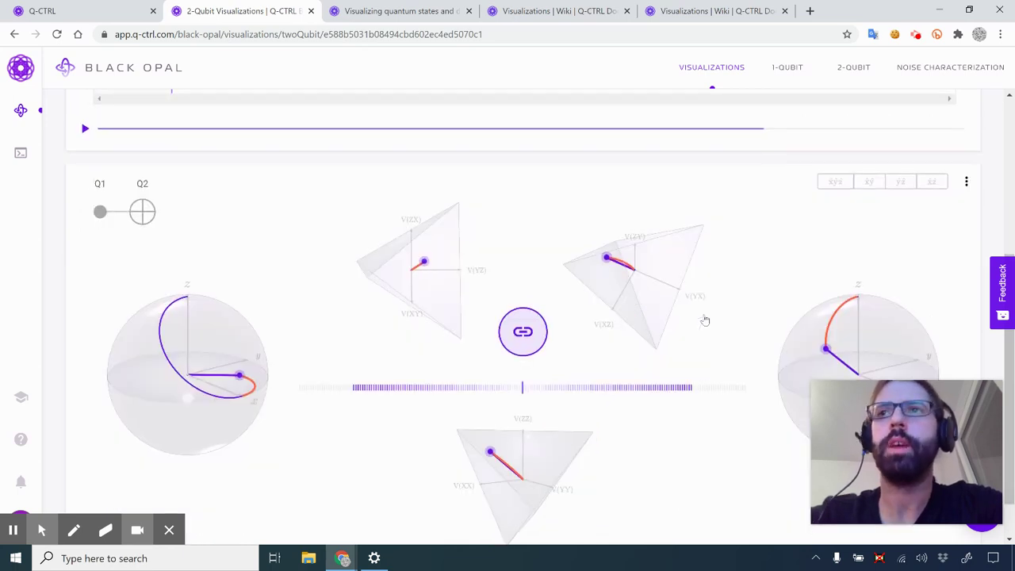
scroll(705, 320, down, 1)
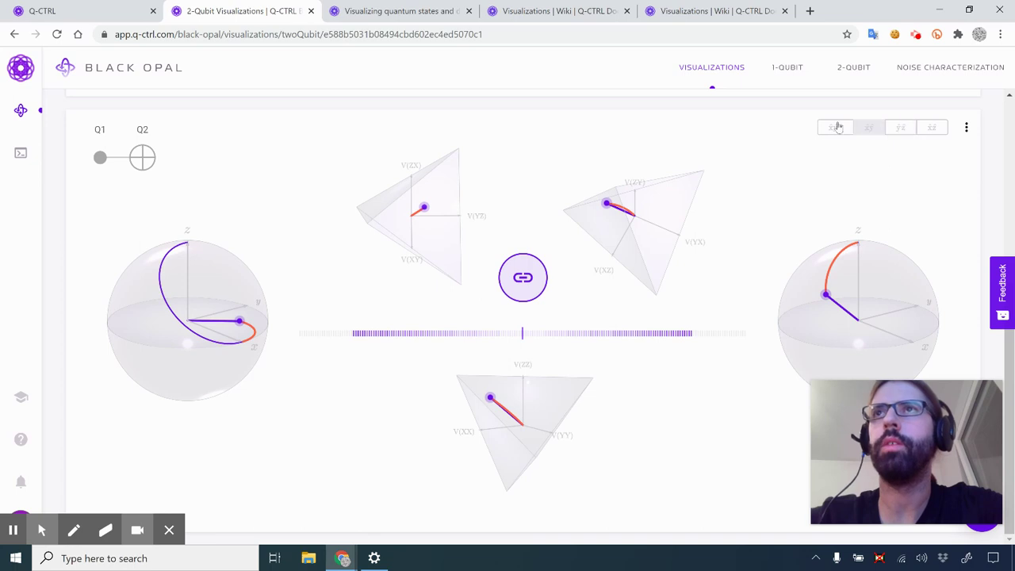
drag(642, 218, 641, 197)
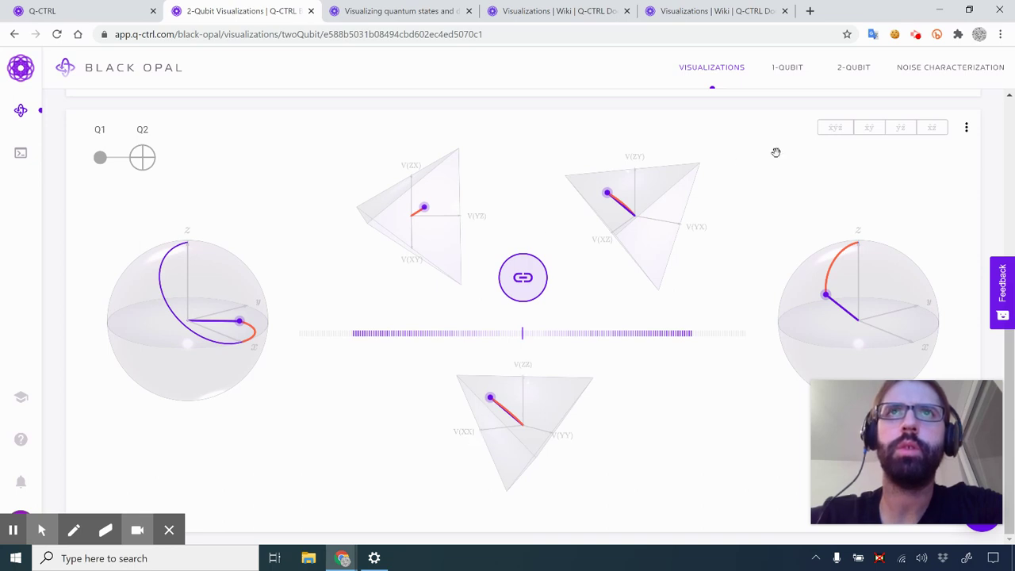
scroll(702, 179, up, 1)
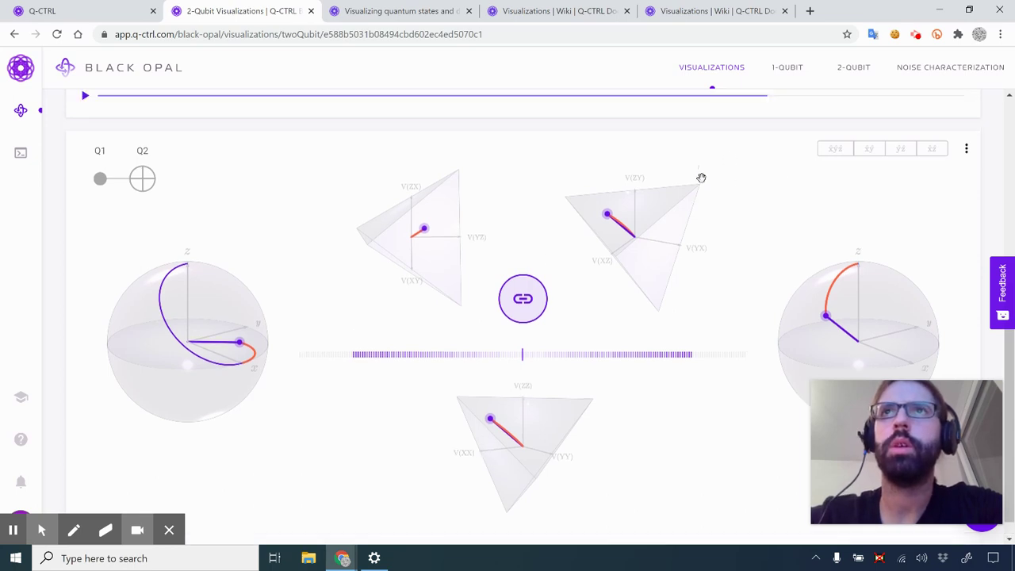
Advance the playback to the end of the circuit and rotate the ZZ tetrahedron to examine the final state.
click(896, 96)
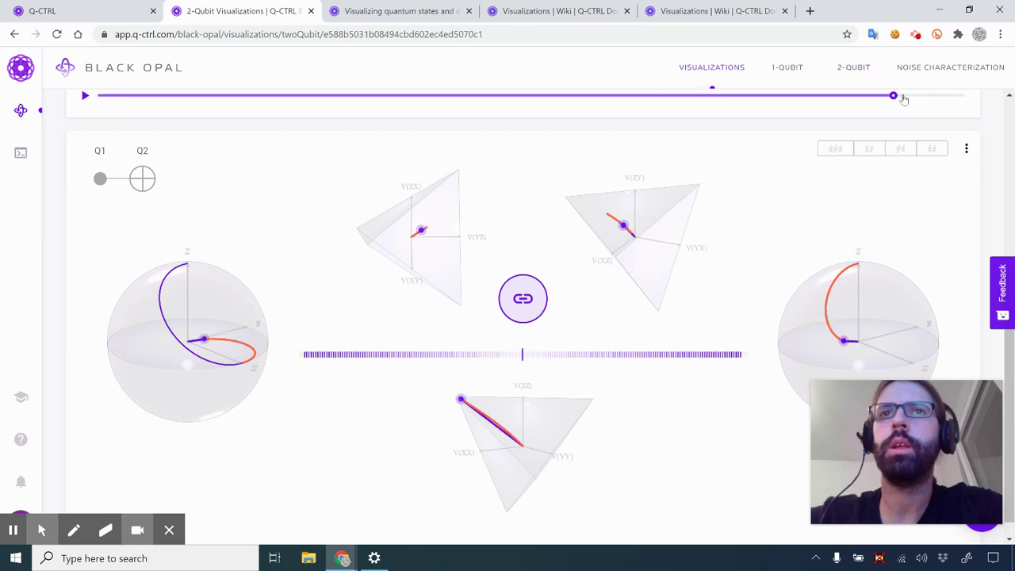
scroll(904, 97, up, 1)
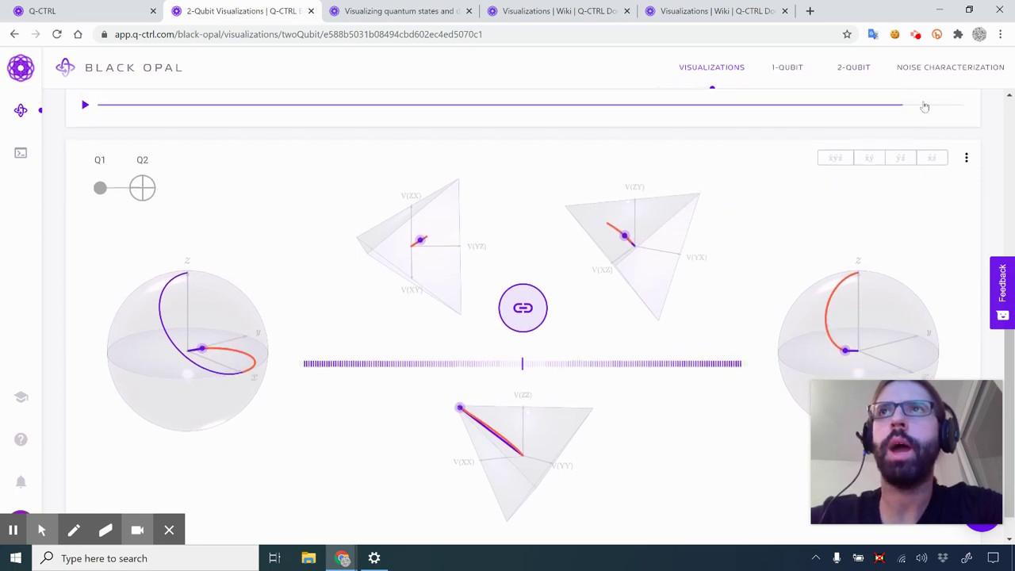
click(961, 106)
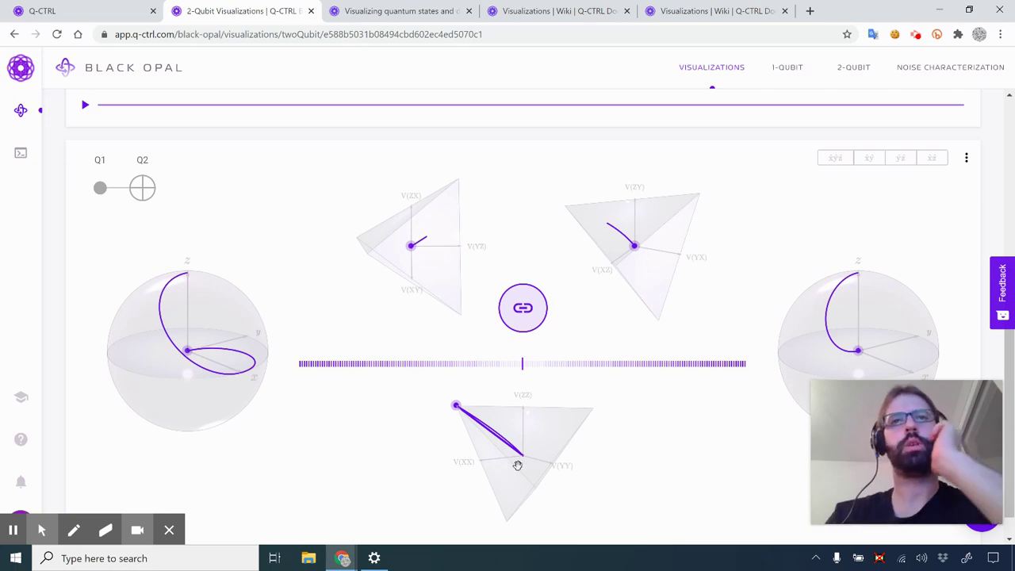
mouse_move(516, 483)
mouse_down()
mouse_move(522, 446)
mouse_move(512, 466)
mouse_up()
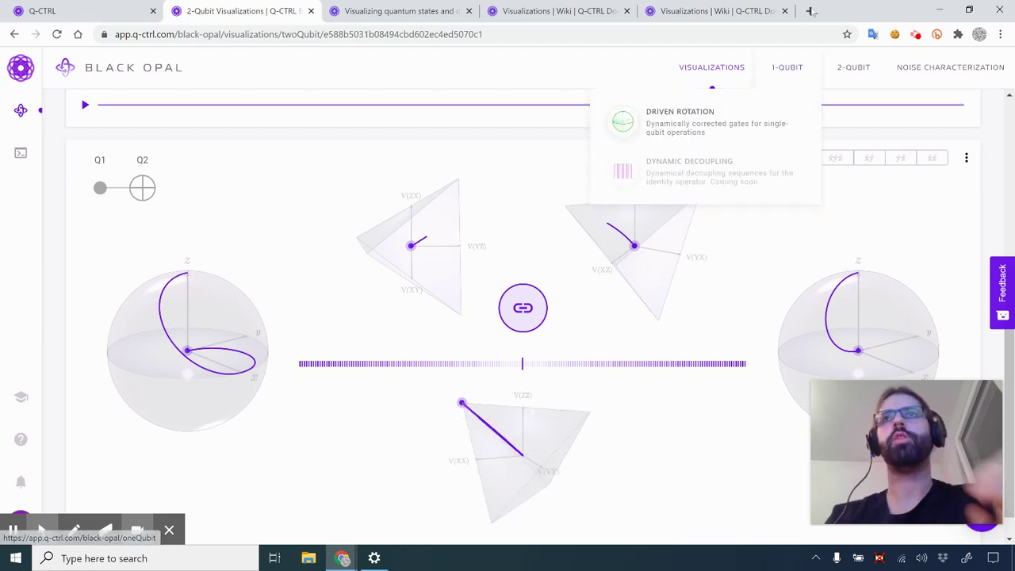
Open the Quirk quantum circuit simulator with an empty circuit in a new browser tab.
click(814, 10)
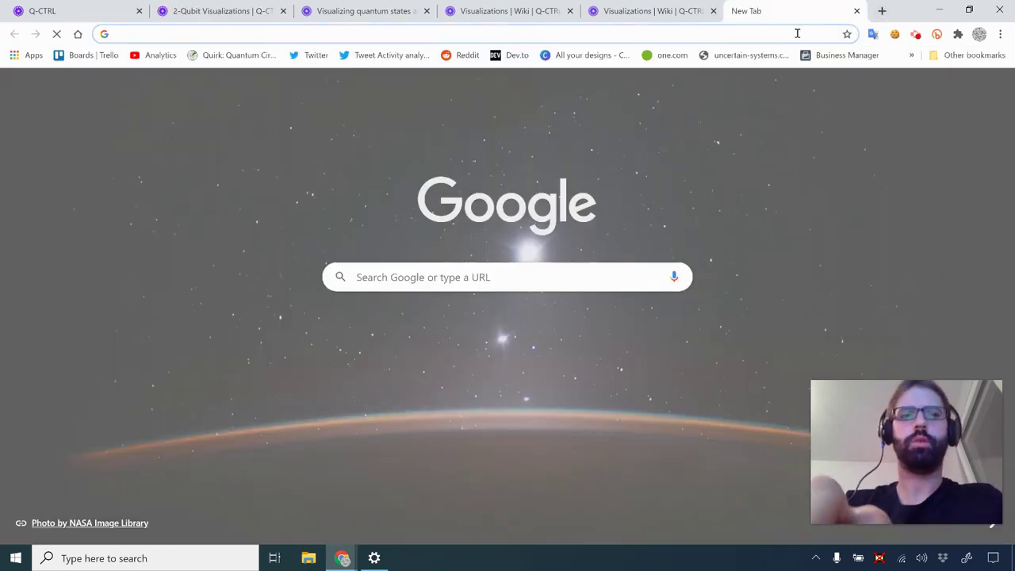
text(quirk)
key(Down)
key(Down)
key(Return)
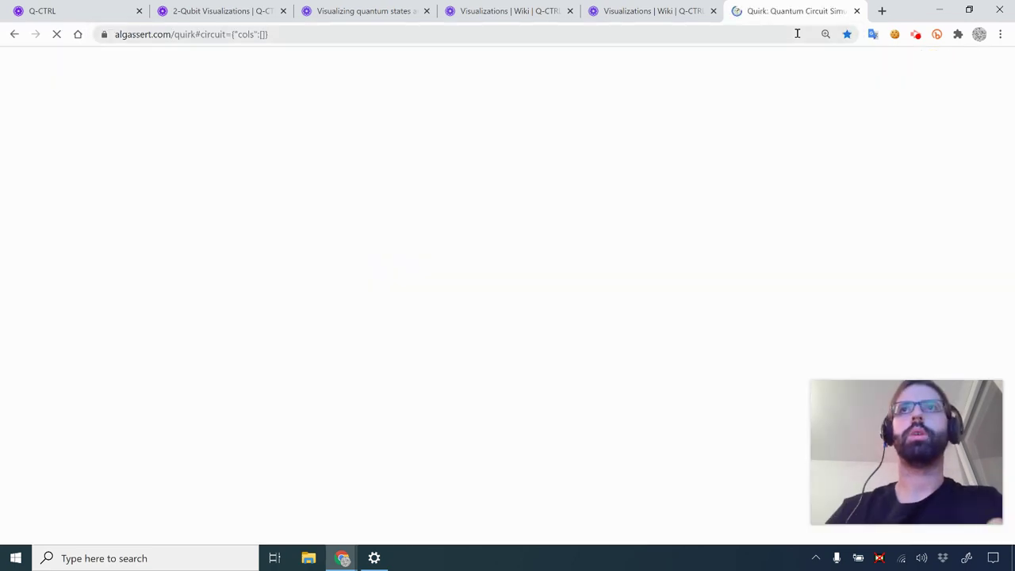
Start editing the Quirk circuit, place a Hadamard gate on the first qubit, and add a CNOT controlled by the first qubit targeting the second.
mouse_move(47, 514)
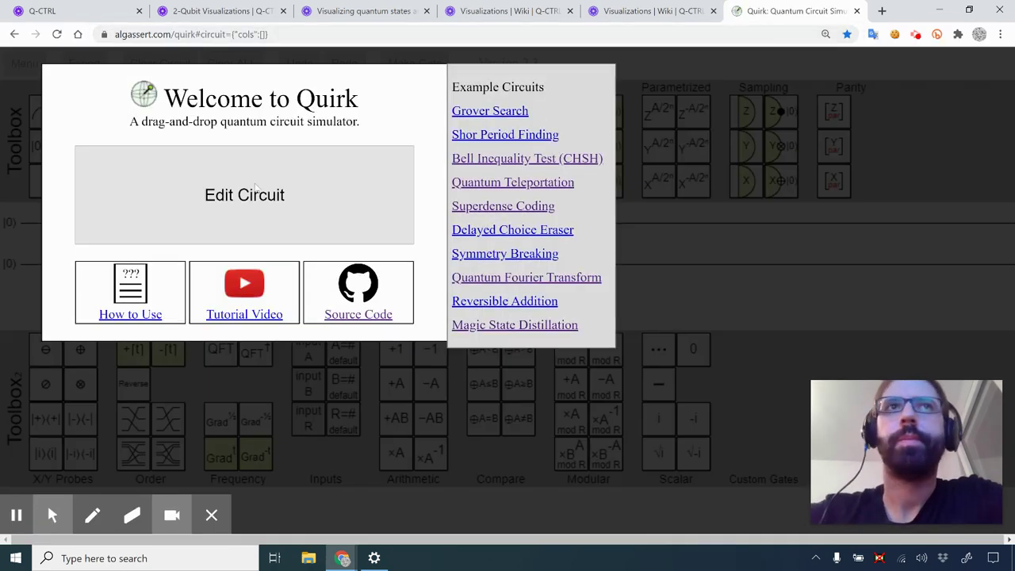
click(254, 184)
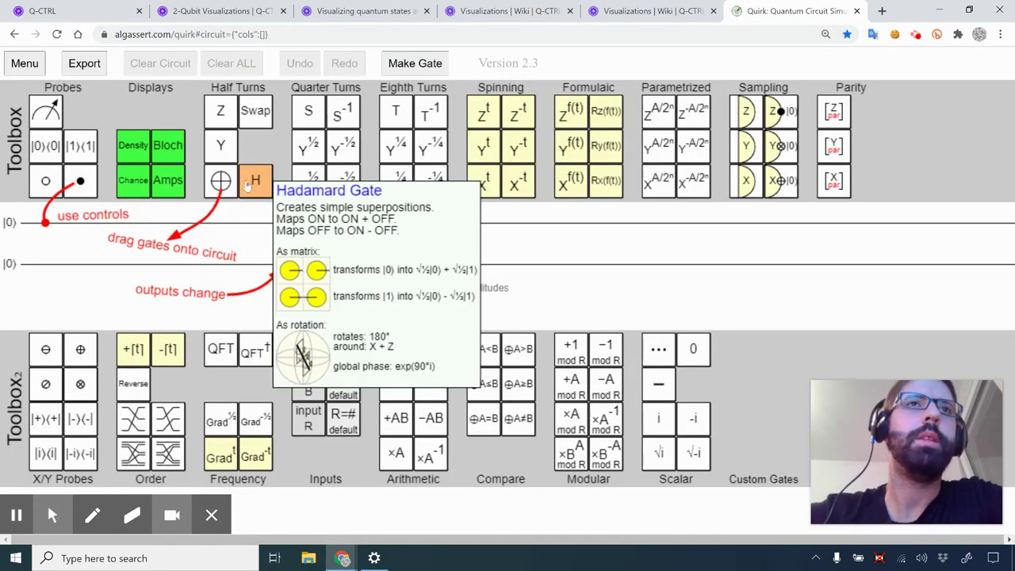
drag(249, 184, 45, 222)
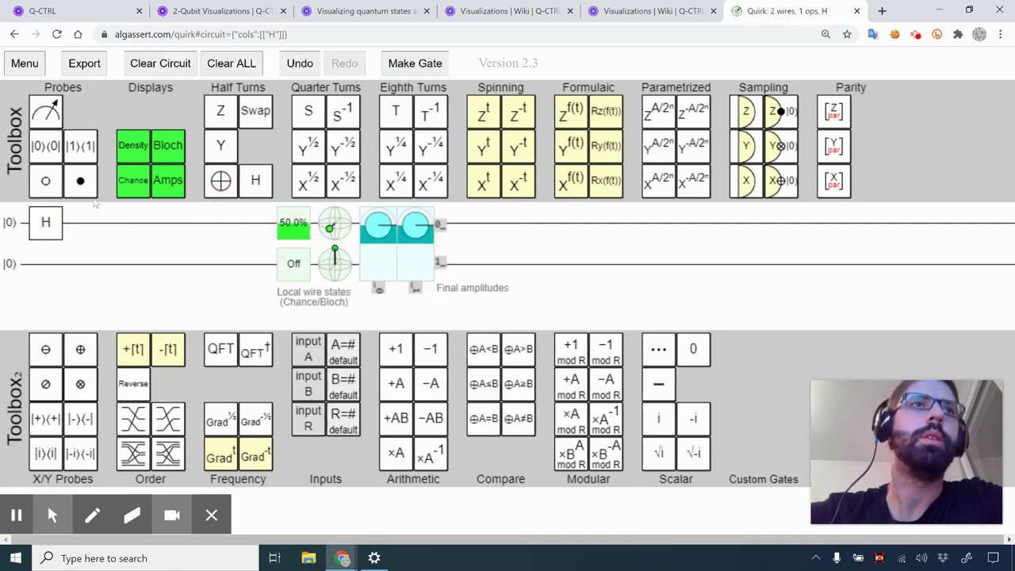
drag(220, 181, 87, 263)
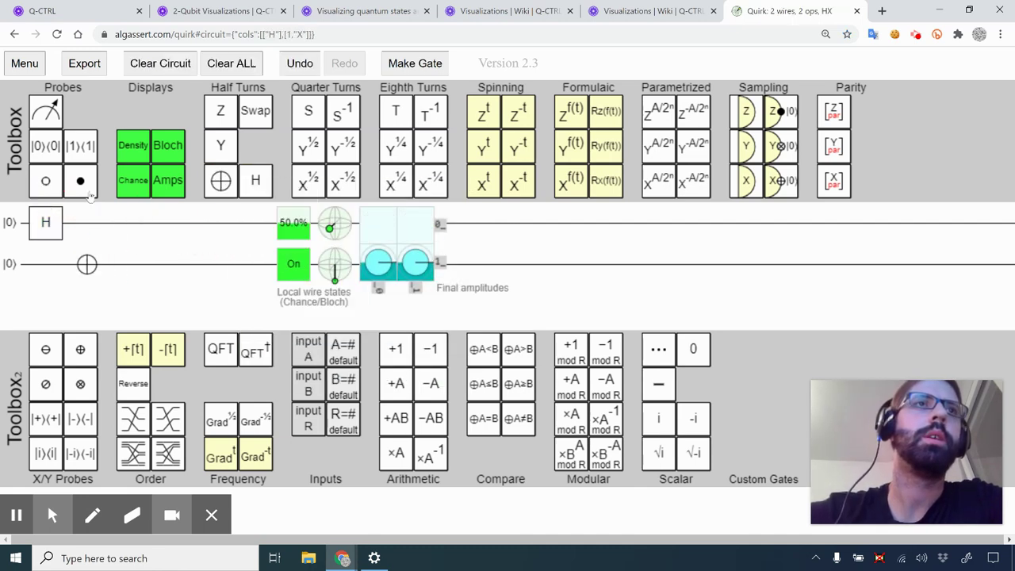
drag(89, 195, 88, 223)
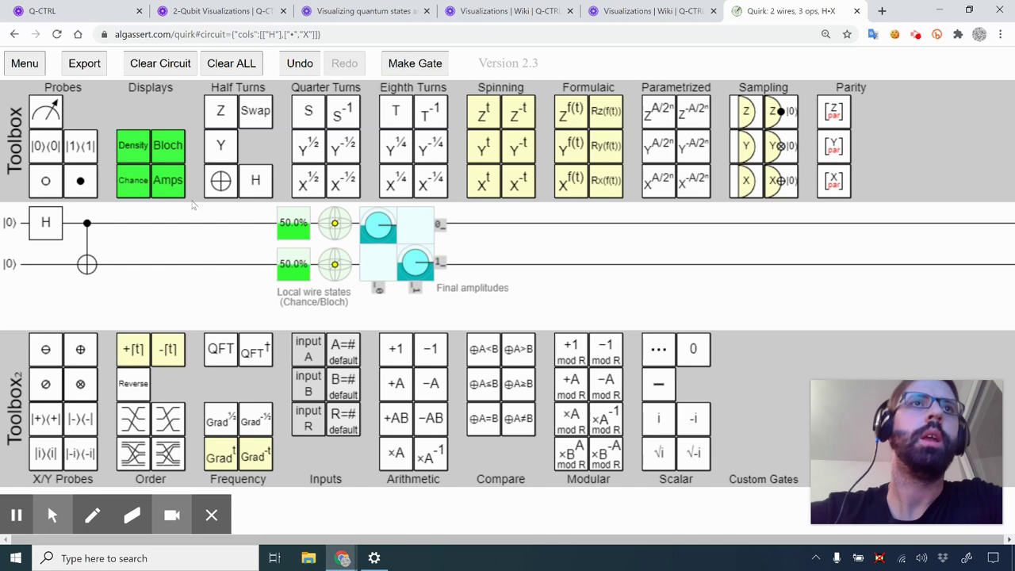
Place a two-qubit amplitude display after the CNOT and examine the amplitude of the |00⟩ state.
drag(163, 179, 157, 231)
mouse_move(132, 227)
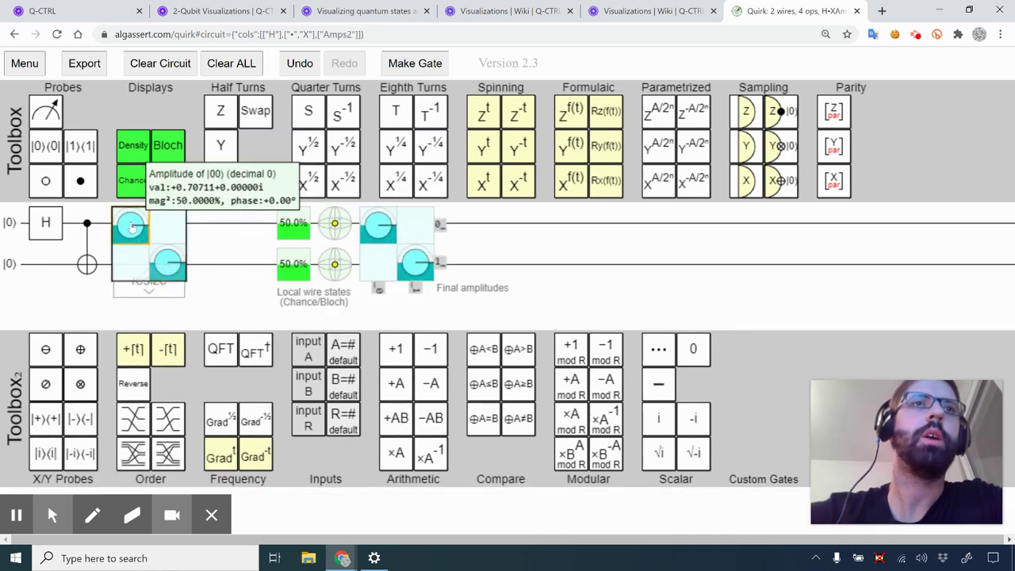
mouse_move(140, 249)
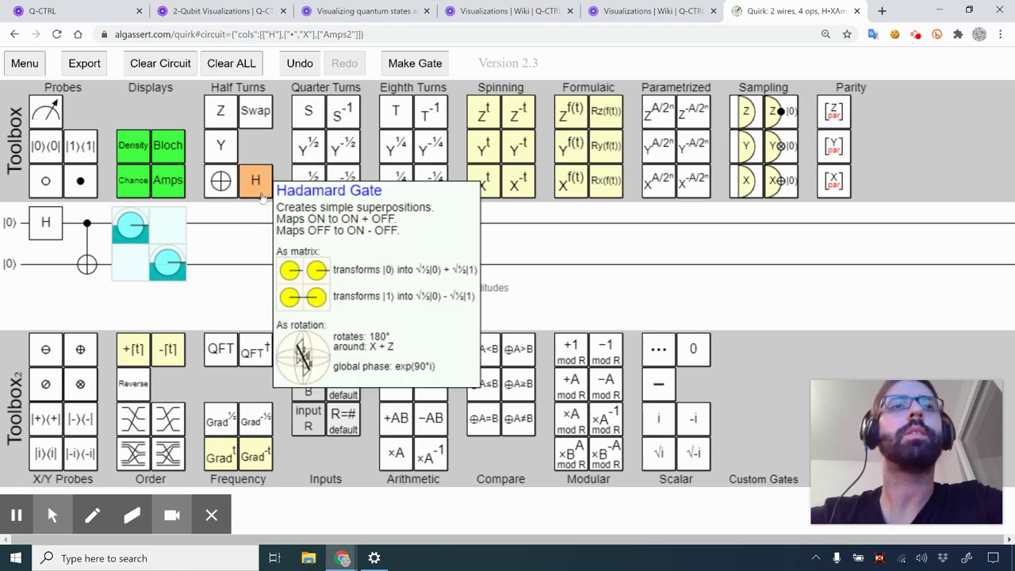
Insert a Hadamard gate followed by an S gate on both qubits between the CNOT and the amplitude display.
drag(255, 180, 128, 222)
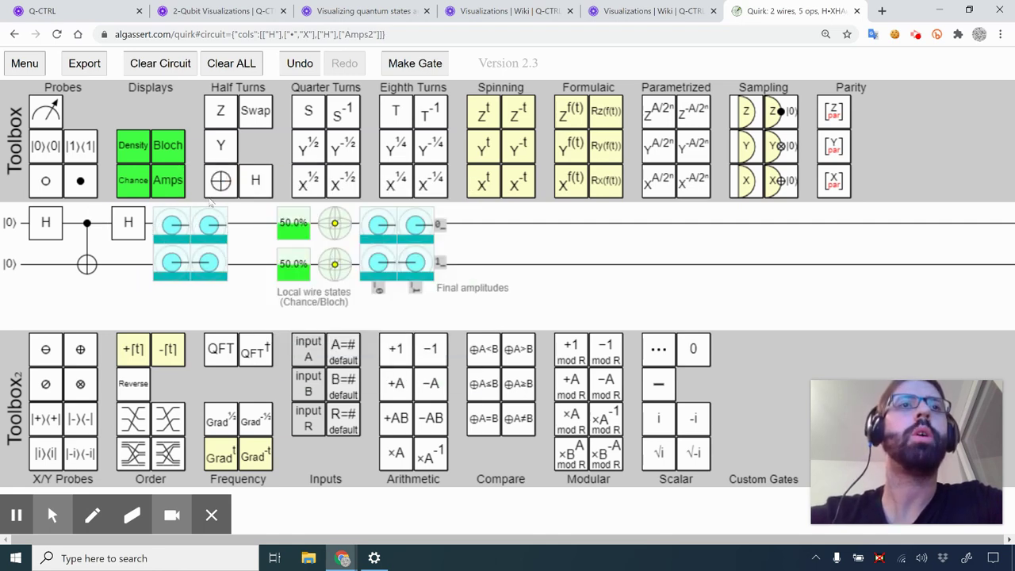
drag(255, 181, 128, 263)
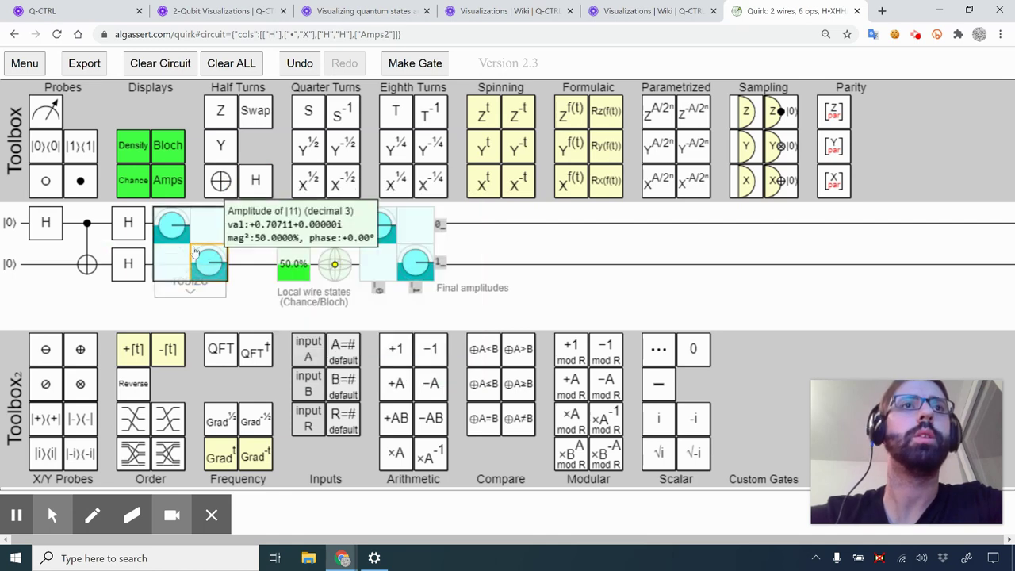
mouse_move(209, 260)
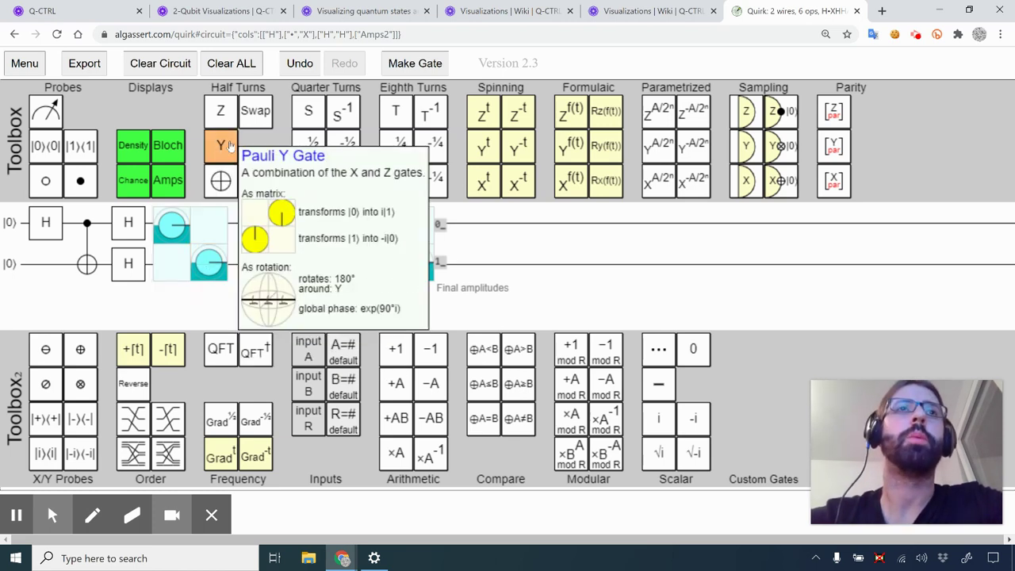
mouse_move(315, 118)
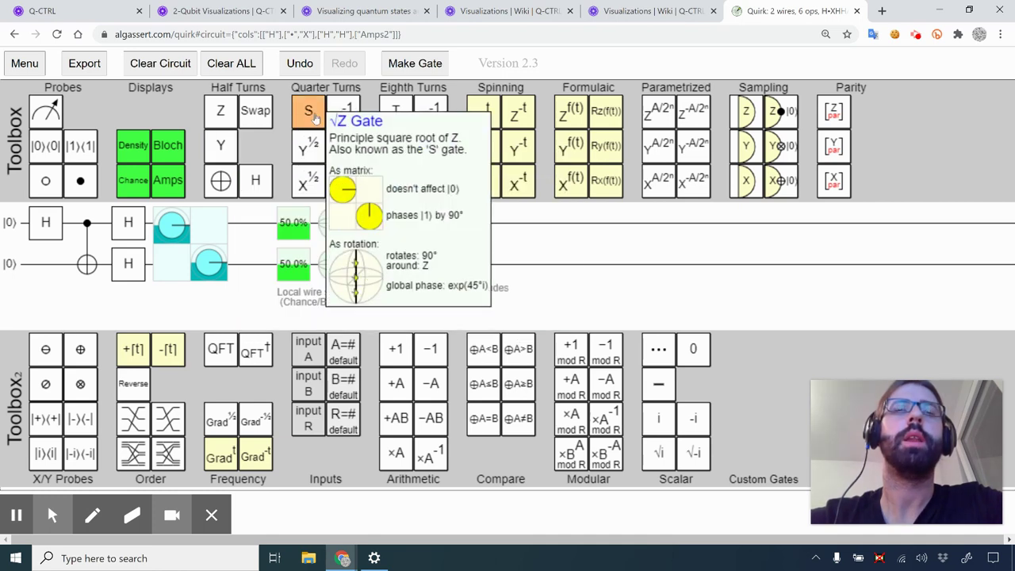
drag(315, 118, 170, 268)
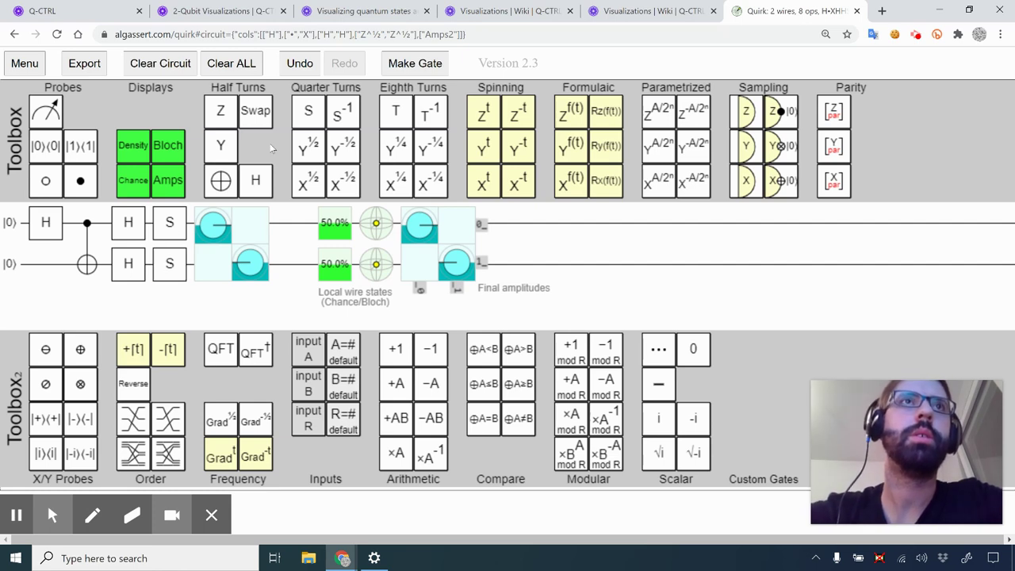
Look through the Q-CTRL Visualizations wiki page down to its entanglement indicator section, and revisit the user guide's part on the three tetrahedra.
click(520, 11)
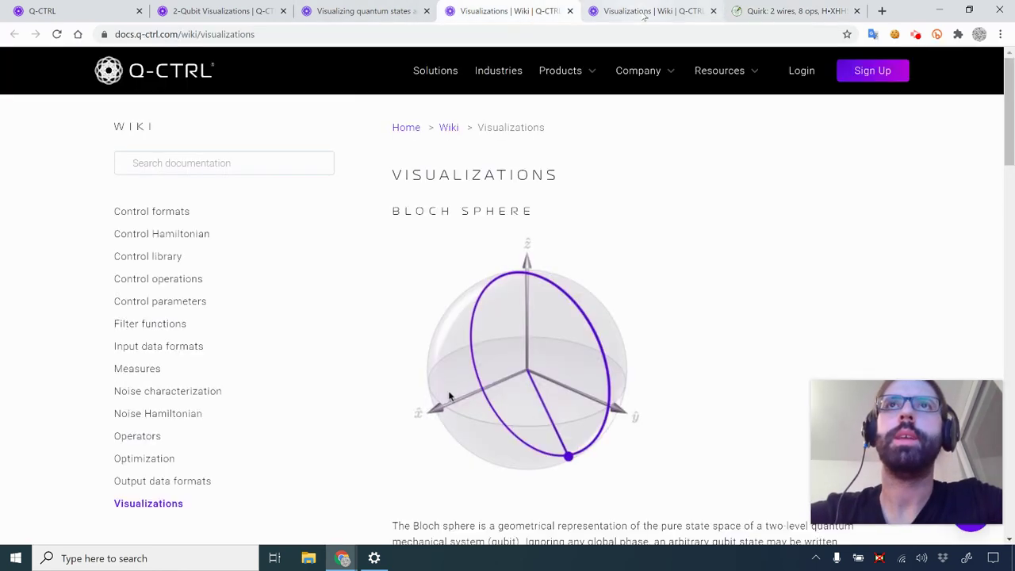
click(646, 11)
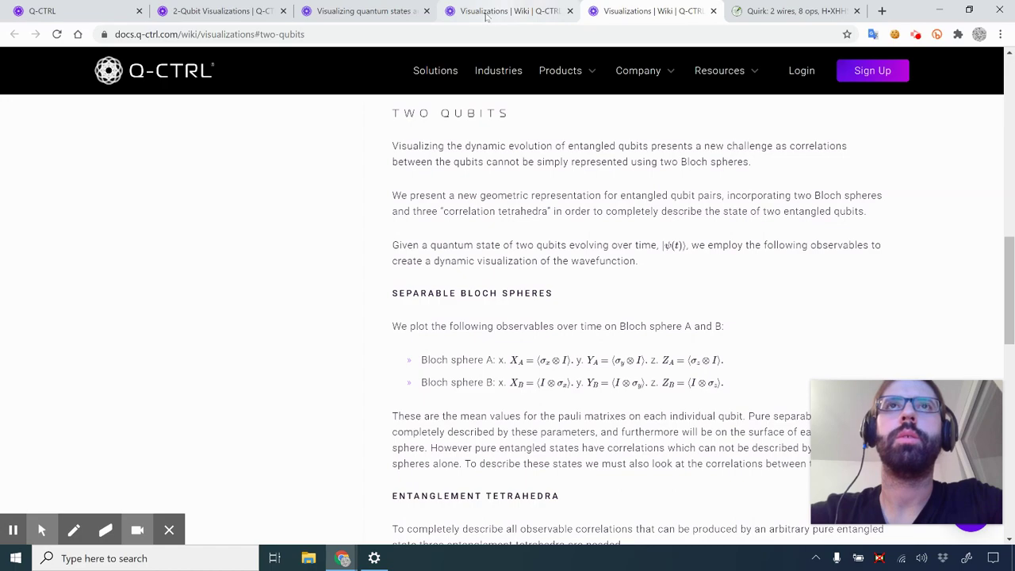
click(487, 13)
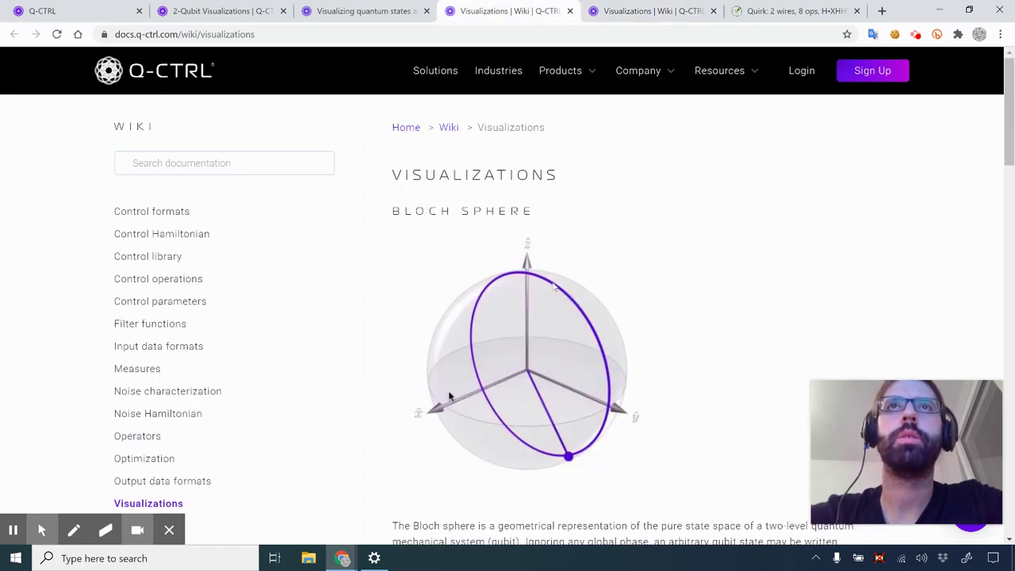
scroll(653, 361, down, 20)
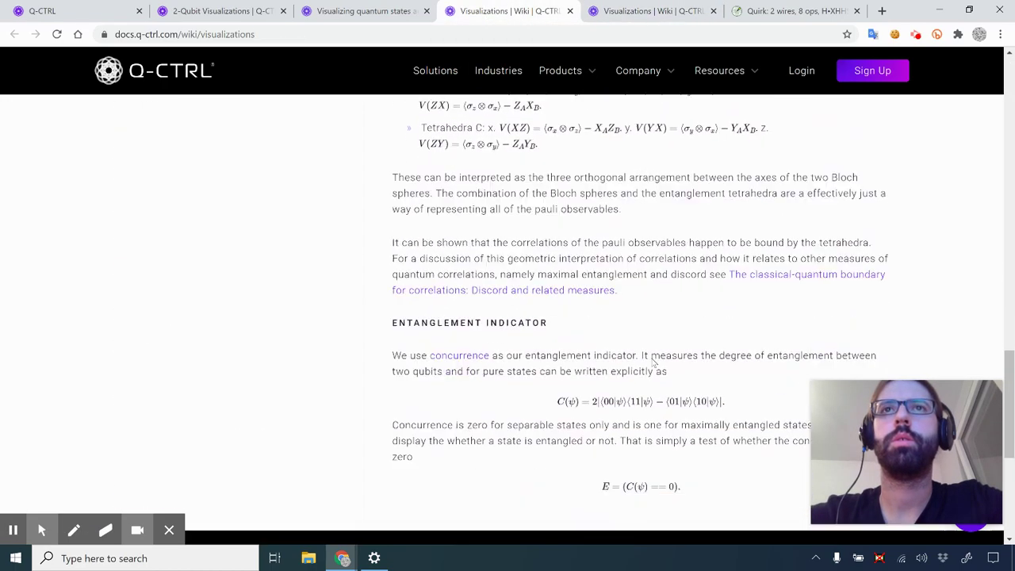
scroll(653, 361, down, 5)
scroll(653, 361, up, 20)
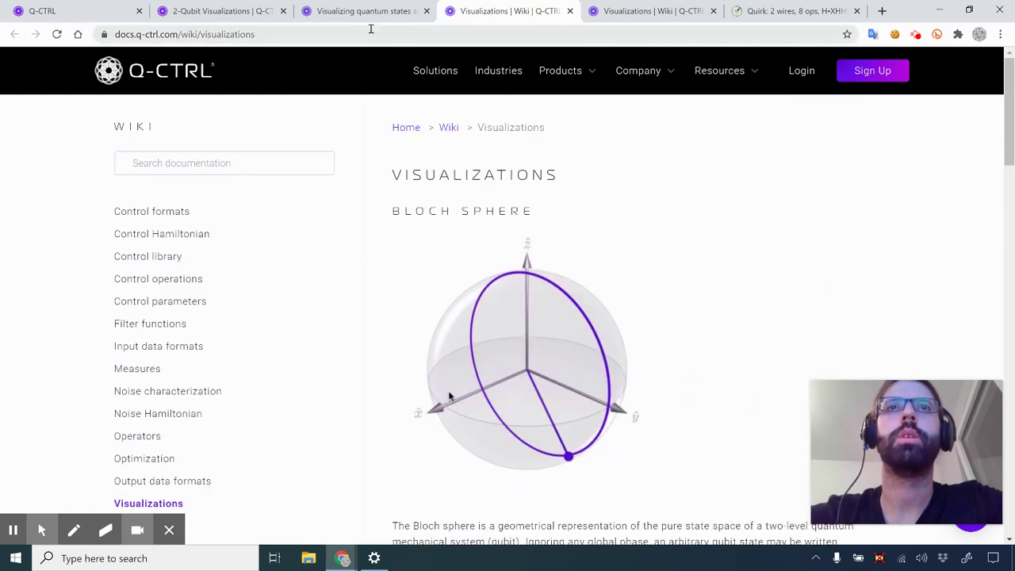
click(365, 13)
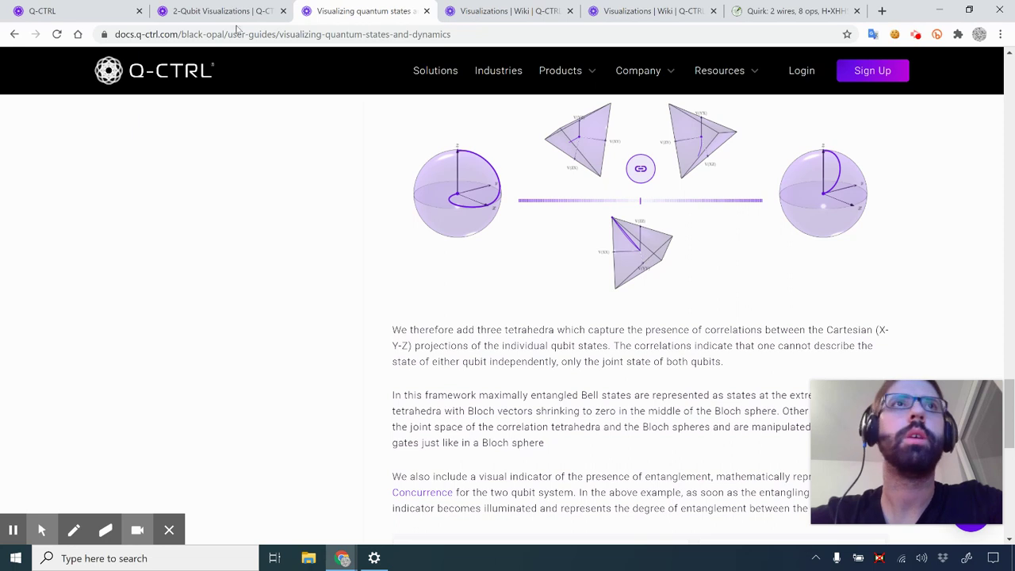
Return to the Black Opal 2-qubit visualization, switch it to the ŷẑ view, and rotate the ZZ tetrahedron to examine the final state.
click(210, 11)
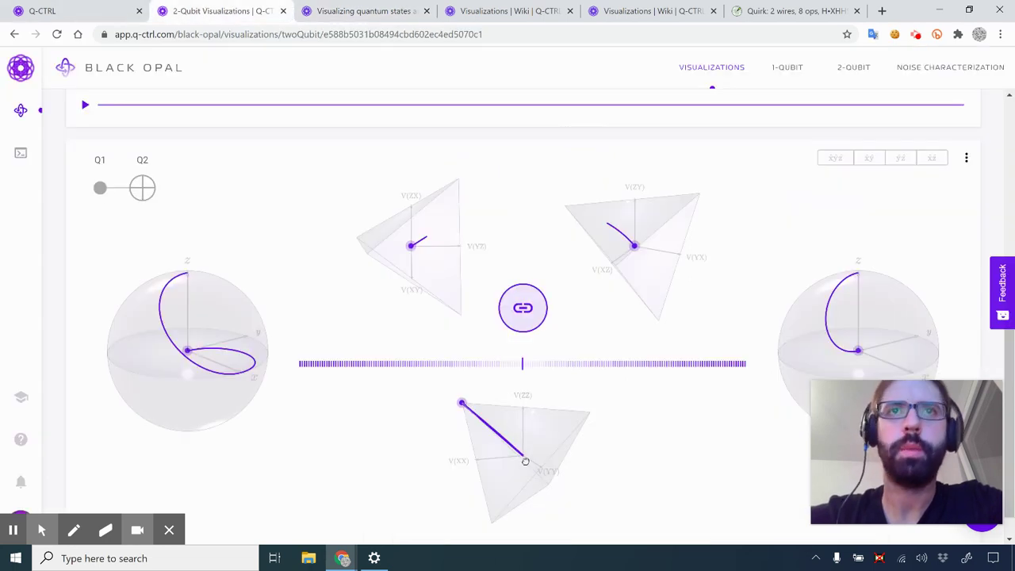
drag(526, 457, 555, 462)
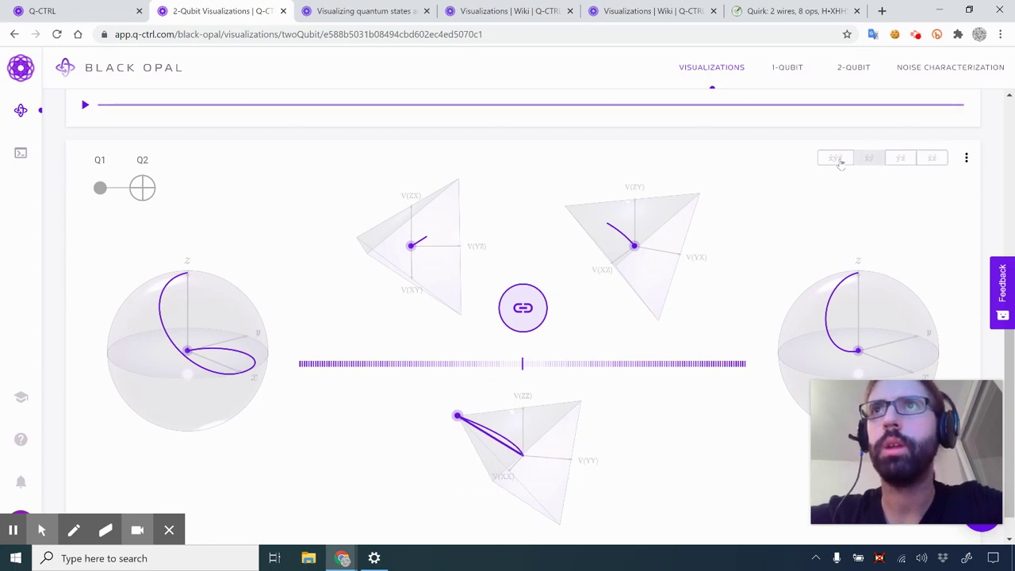
click(901, 158)
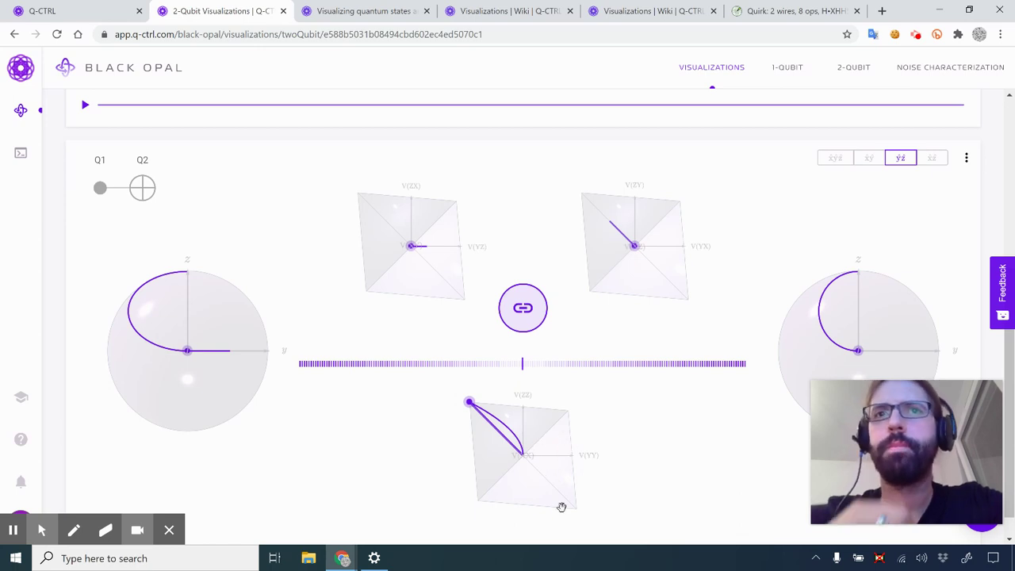
drag(522, 484, 563, 467)
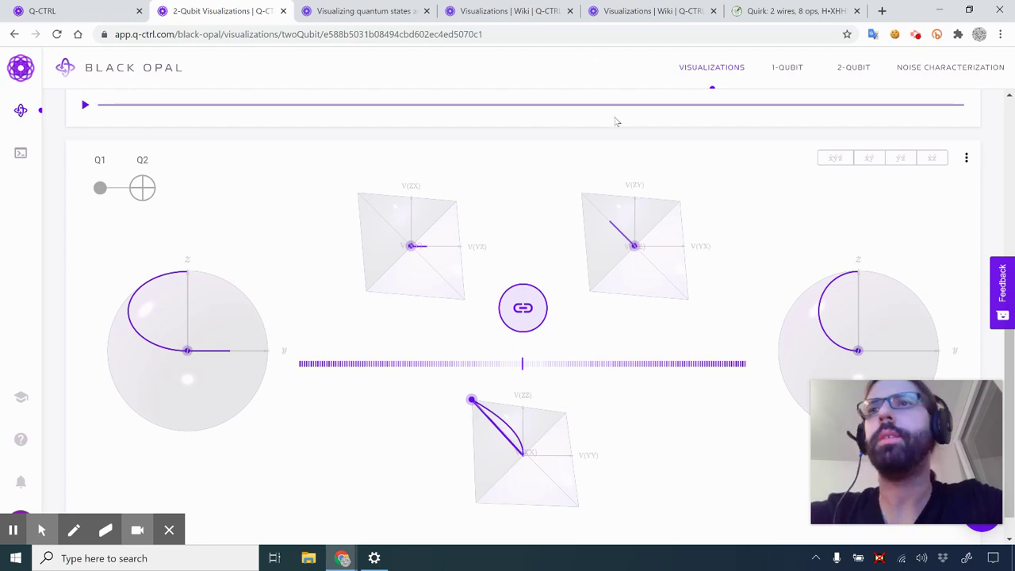
Read the Q-CTRL wiki's Bloch sphere section and its unitary rotation formula, continuing to the Two Qubits section's passage on the new geometric representation.
click(646, 11)
scroll(647, 296, up, 10)
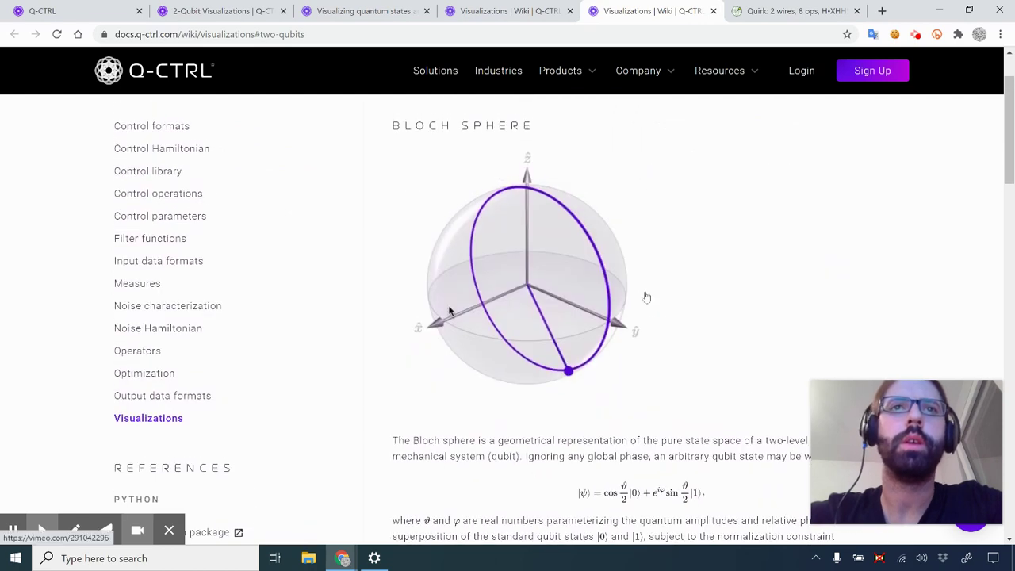
scroll(646, 296, down, 3)
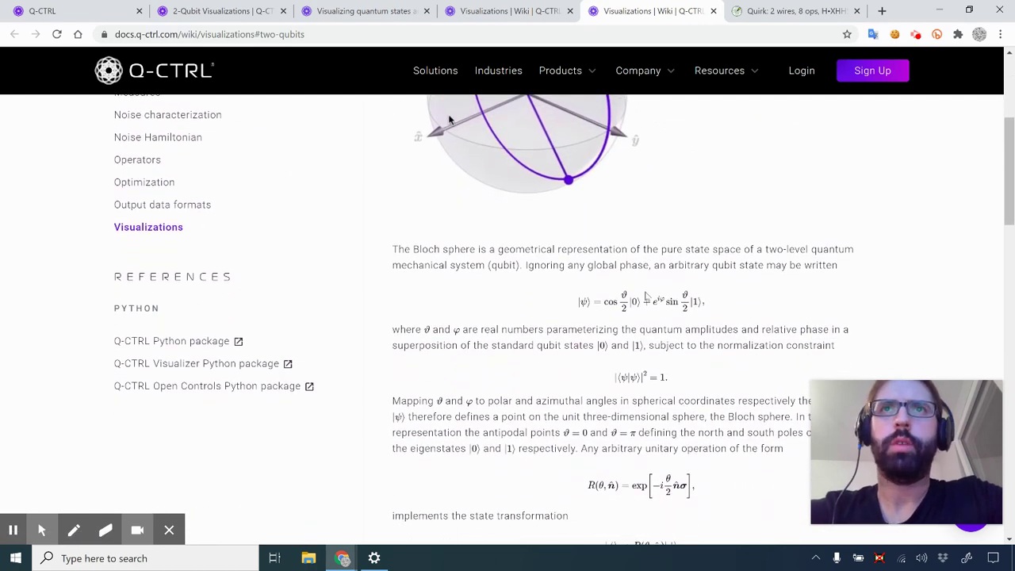
scroll(575, 349, down, 2)
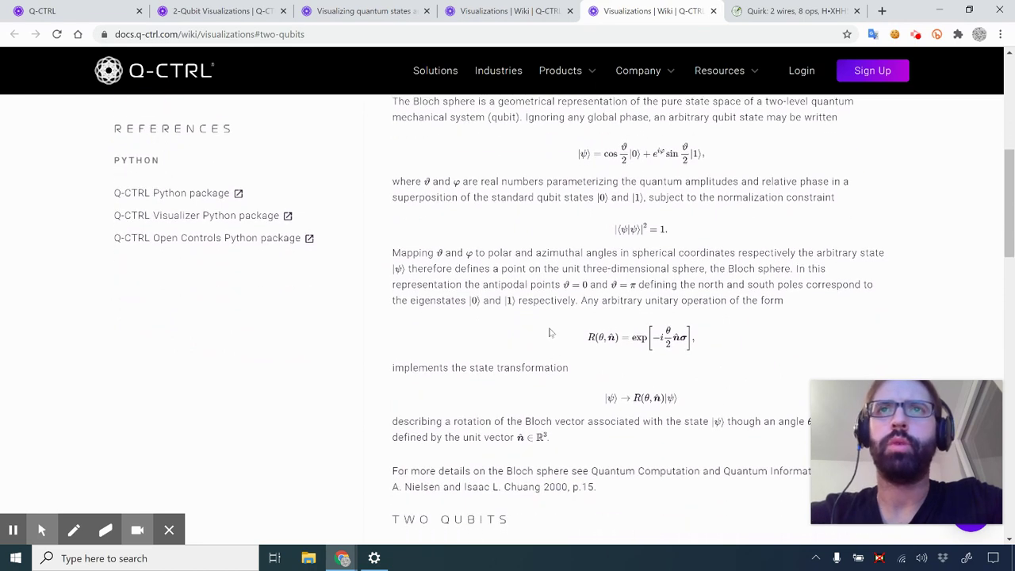
scroll(585, 295, down, 1)
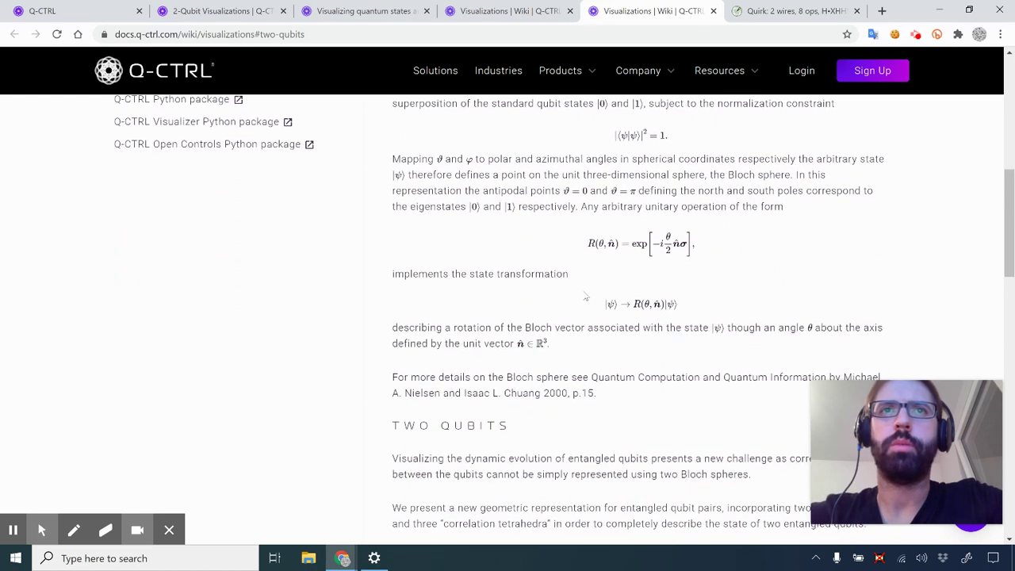
drag(556, 338, 709, 339)
click(736, 362)
scroll(695, 381, down, 2)
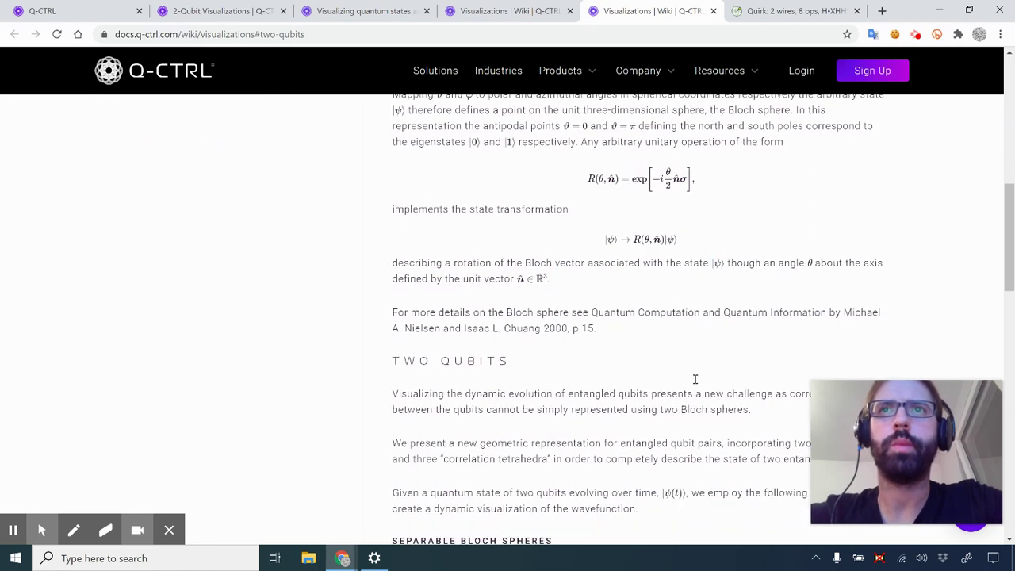
scroll(694, 383, down, 2)
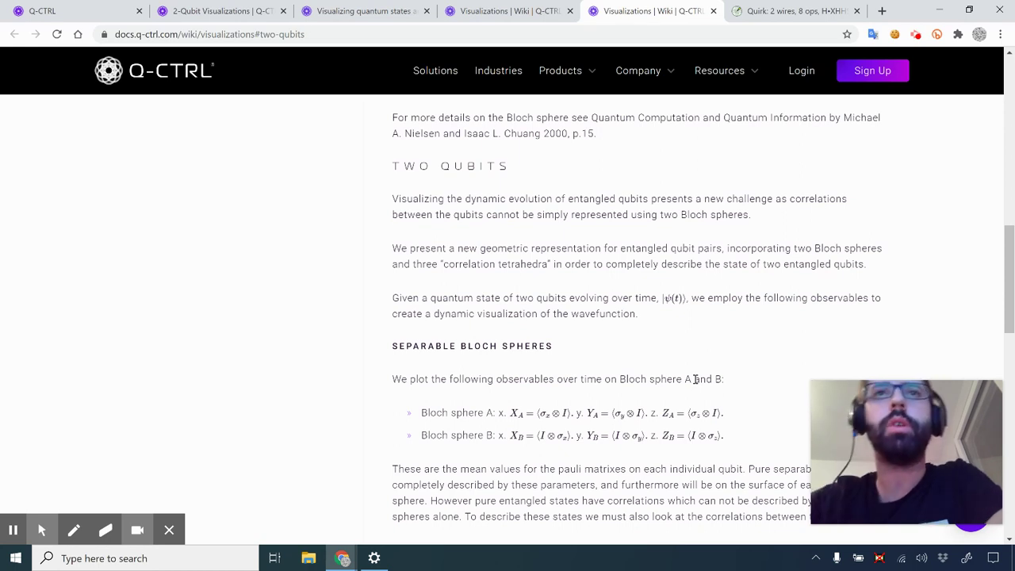
drag(514, 263, 624, 269)
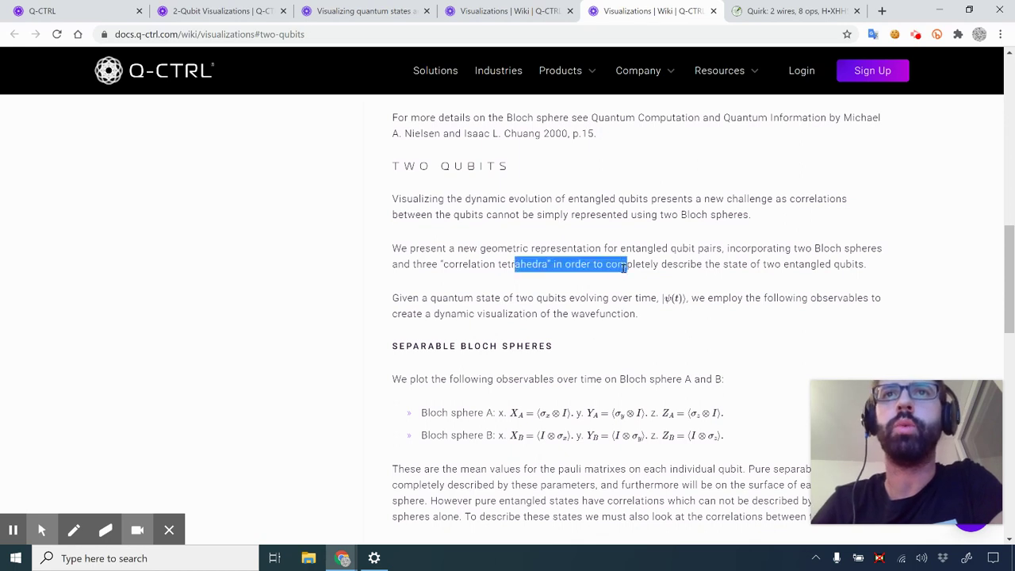
click(680, 269)
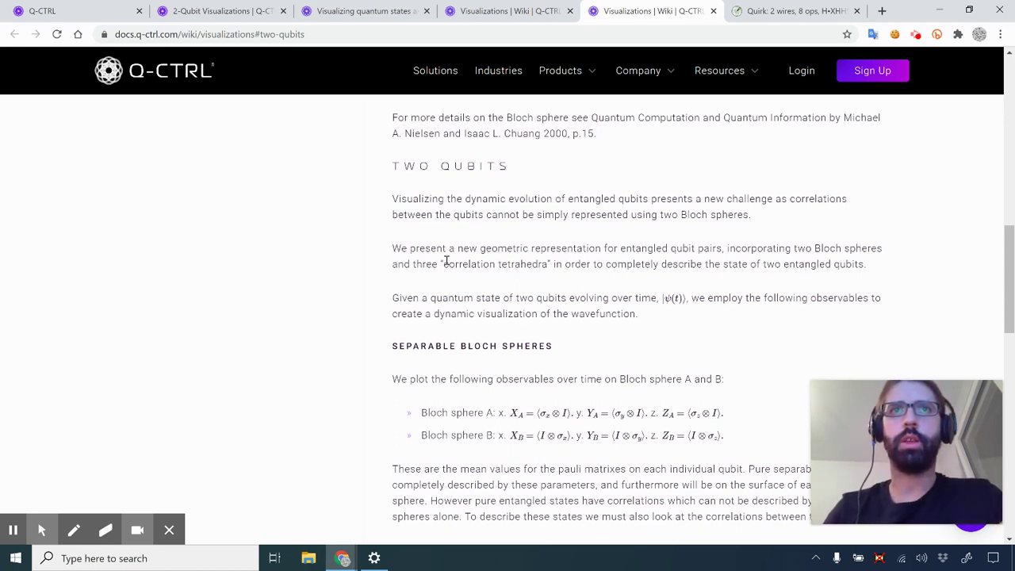
Copy the term "correlation tetrahedra" from the Two Qubits section and search Google for it in a new browser tab.
drag(445, 264, 548, 266)
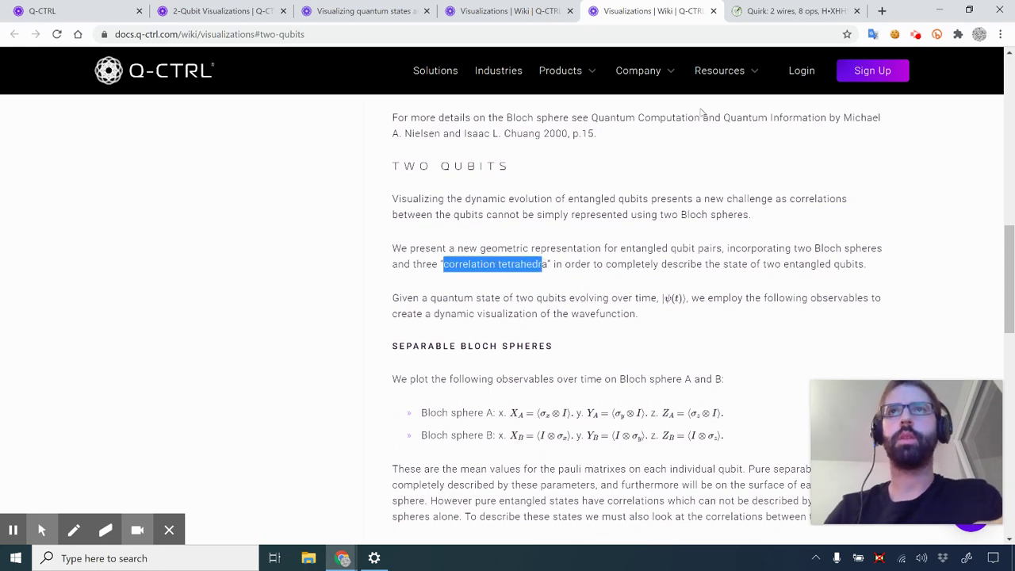
key(ctrl+c)
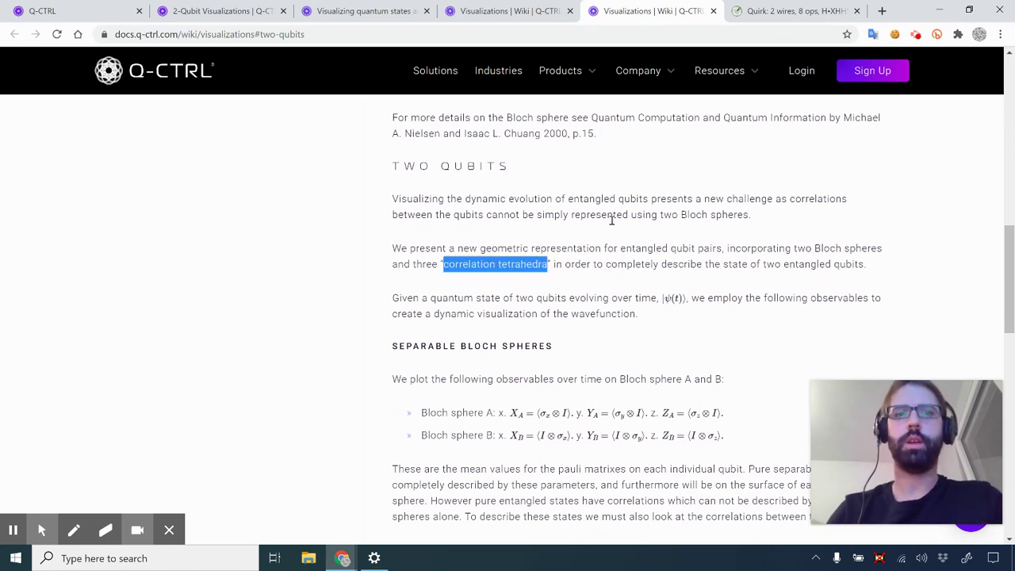
click(883, 16)
key(ctrl+v)
key(Return)
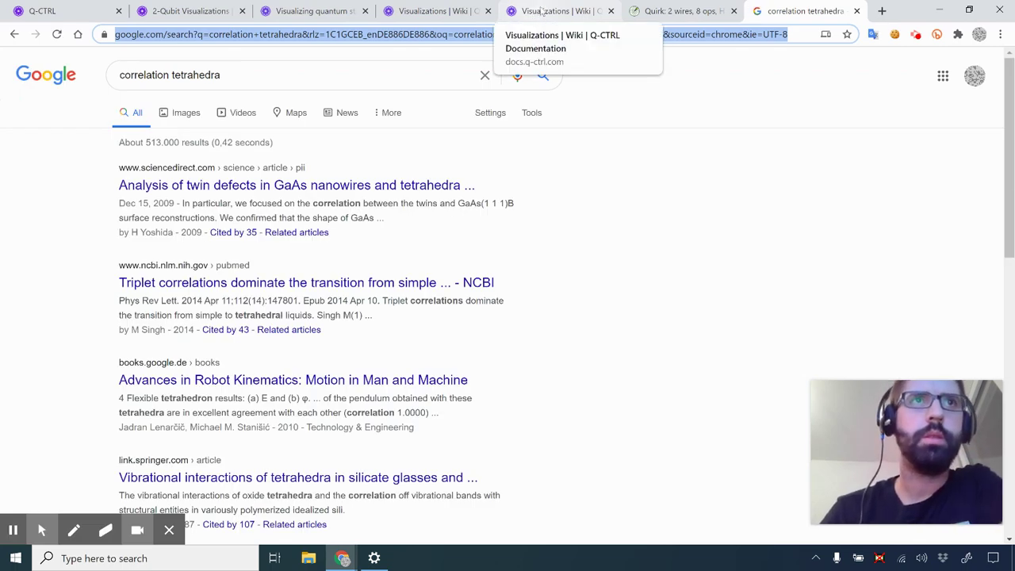
Return to the Q-CTRL wiki and read the definitions of the separable Bloch spheres and the entanglement tetrahedra.
click(542, 9)
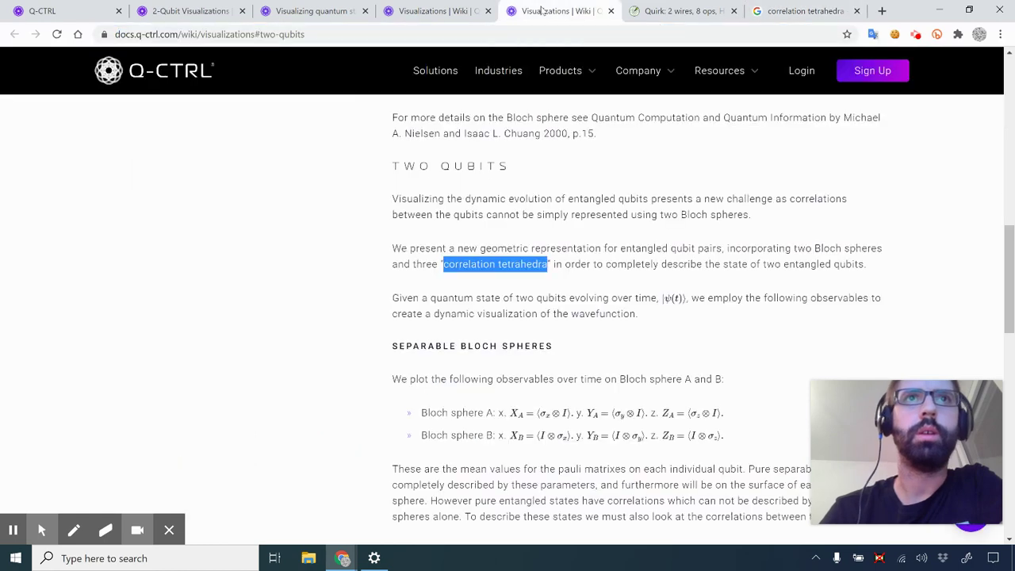
click(632, 384)
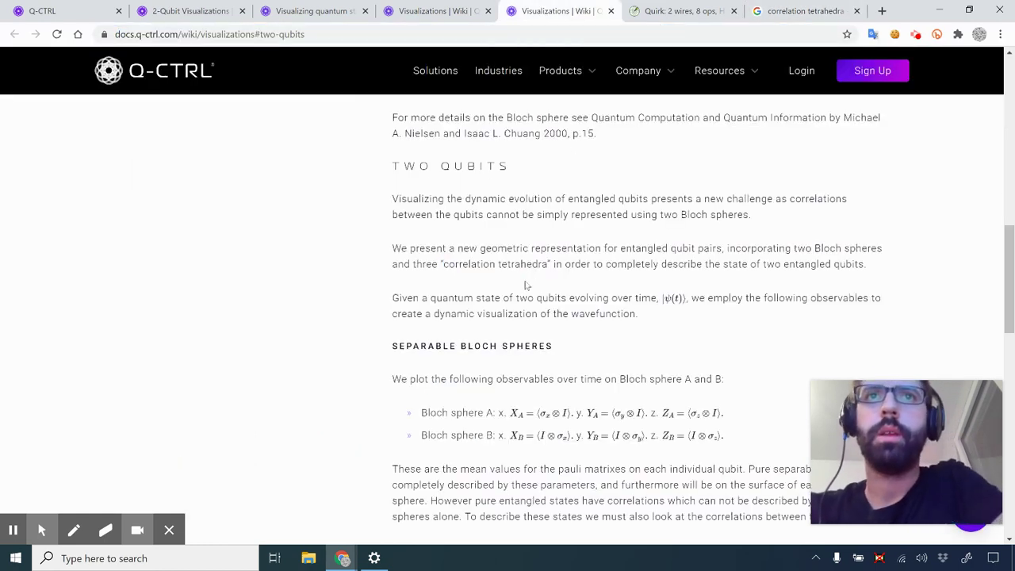
scroll(522, 378, down, 2)
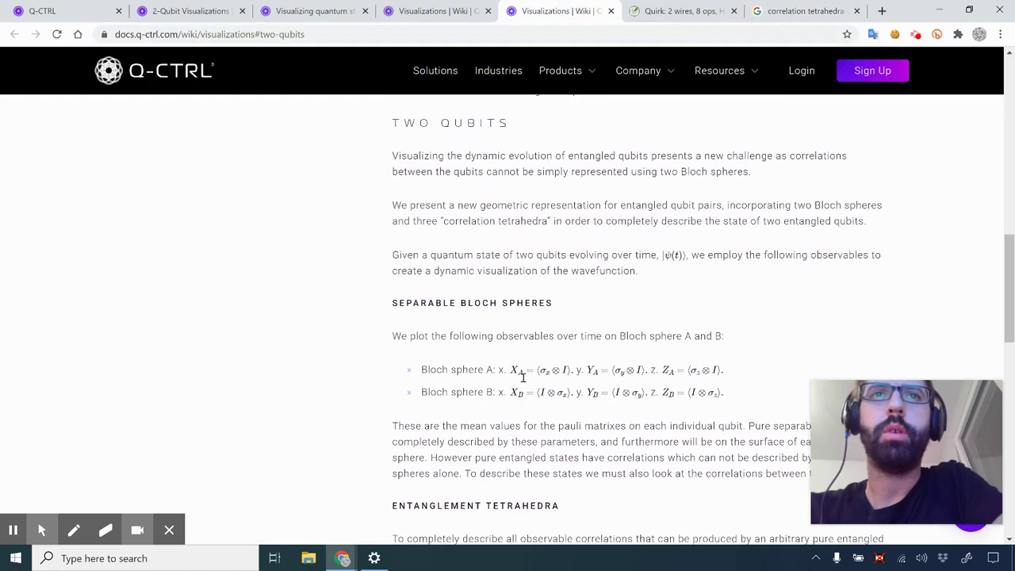
scroll(525, 382, down, 3)
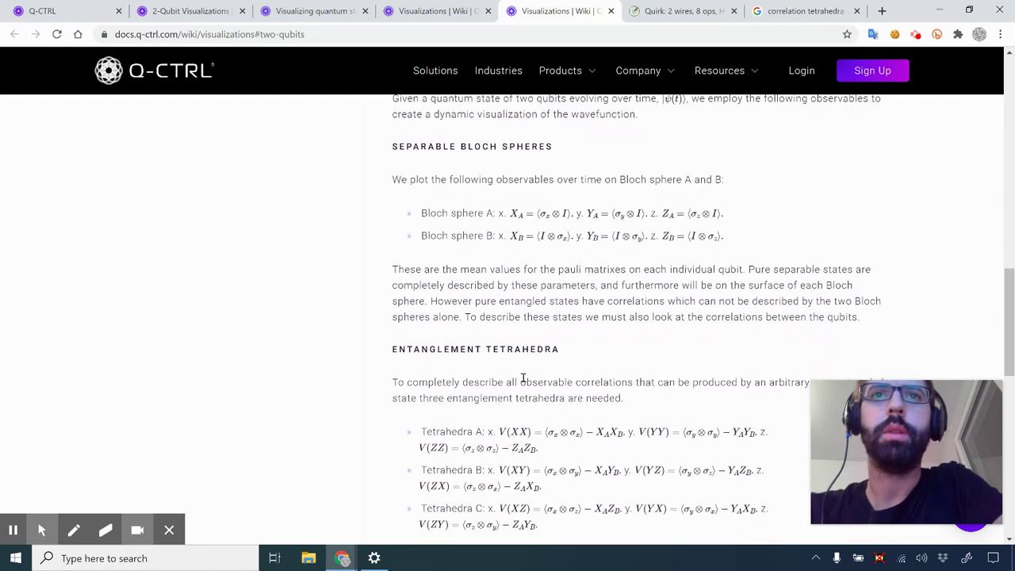
scroll(524, 381, down, 2)
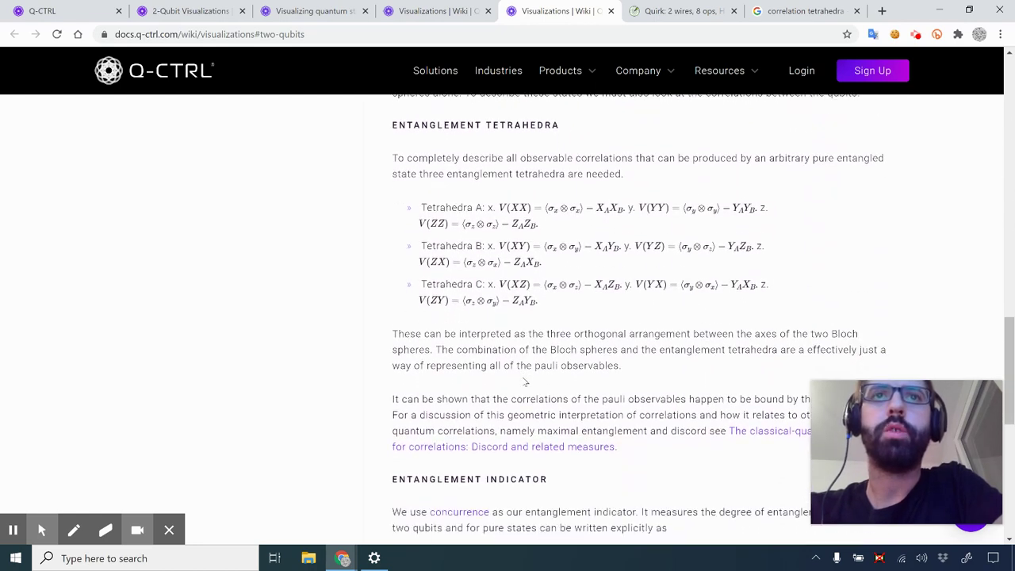